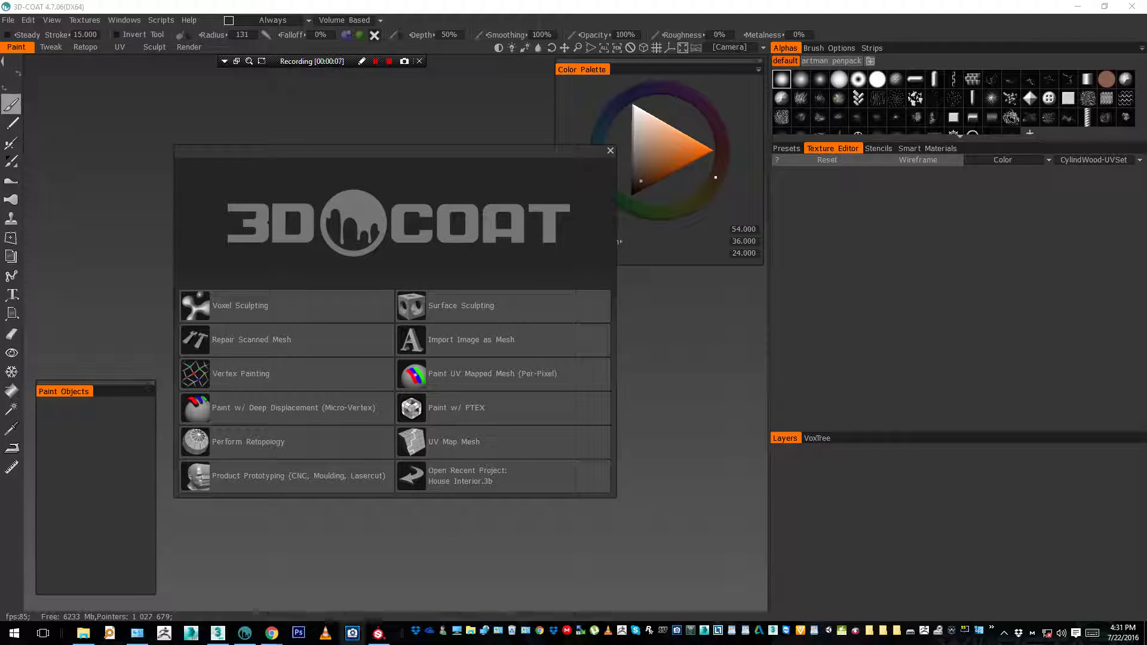
# Launch ACDSee, switch to 3ds Max and open the most recent house interior scene, version 07, continuing past the missing external files
pyautogui.click(352, 633)
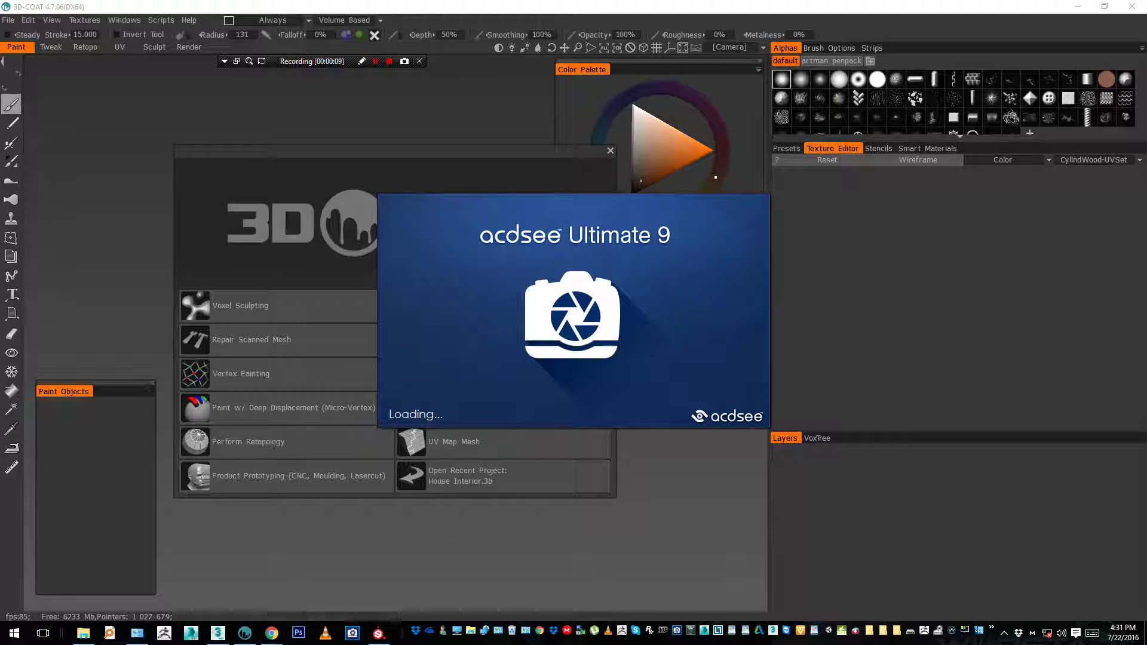
pyautogui.click(218, 633)
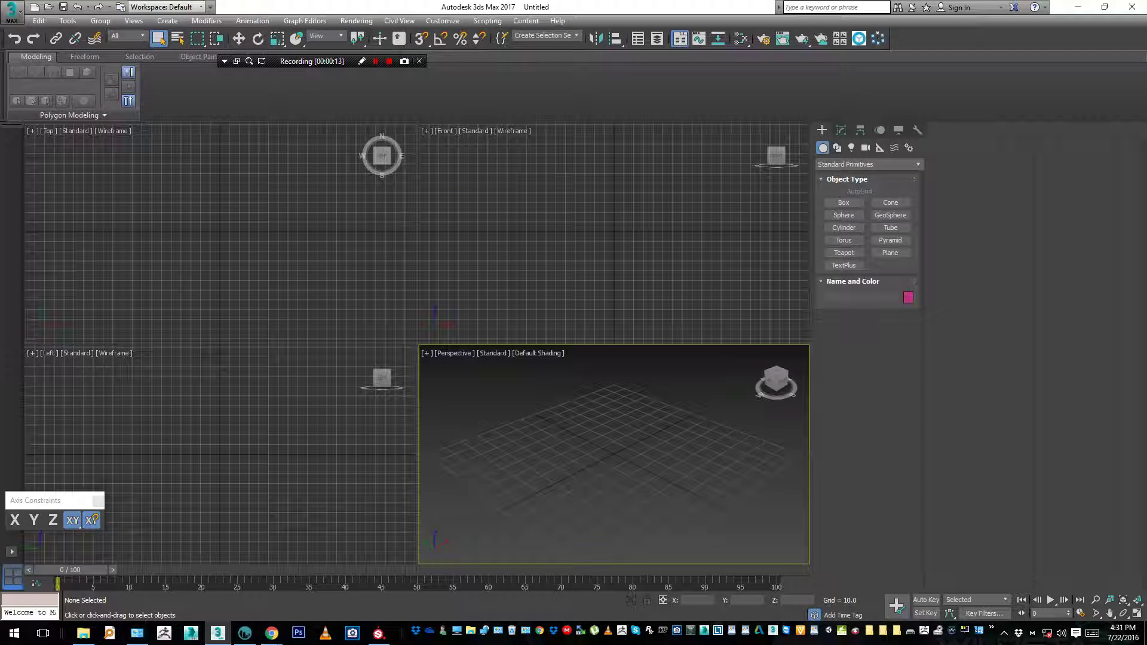
pyautogui.click(10, 10)
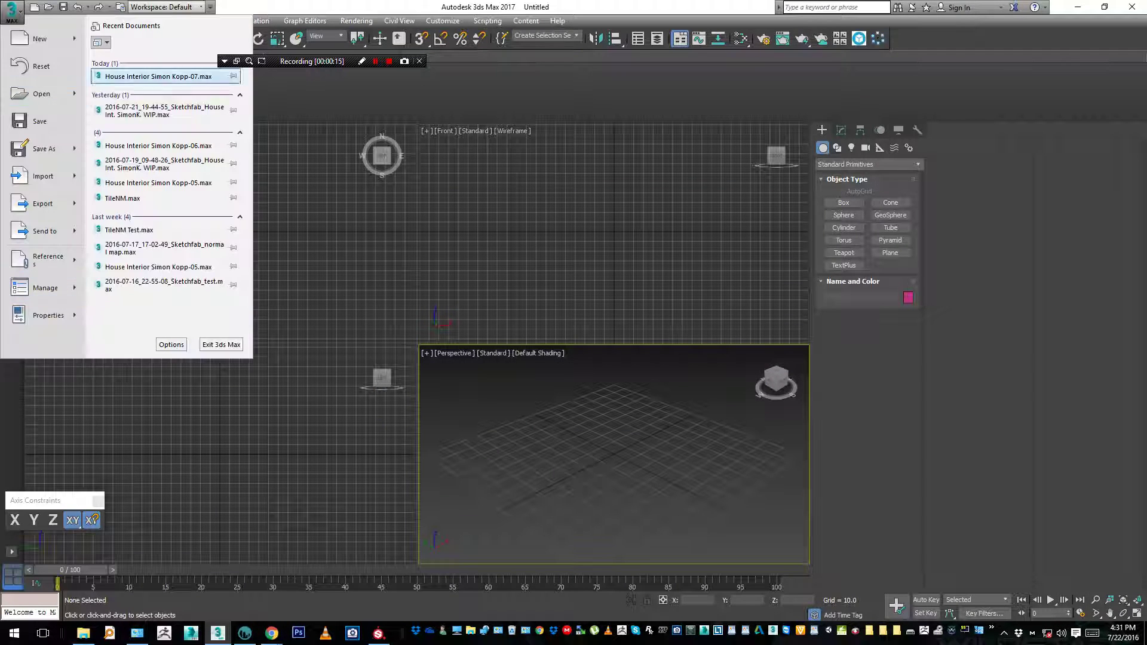
pyautogui.press('Escape')
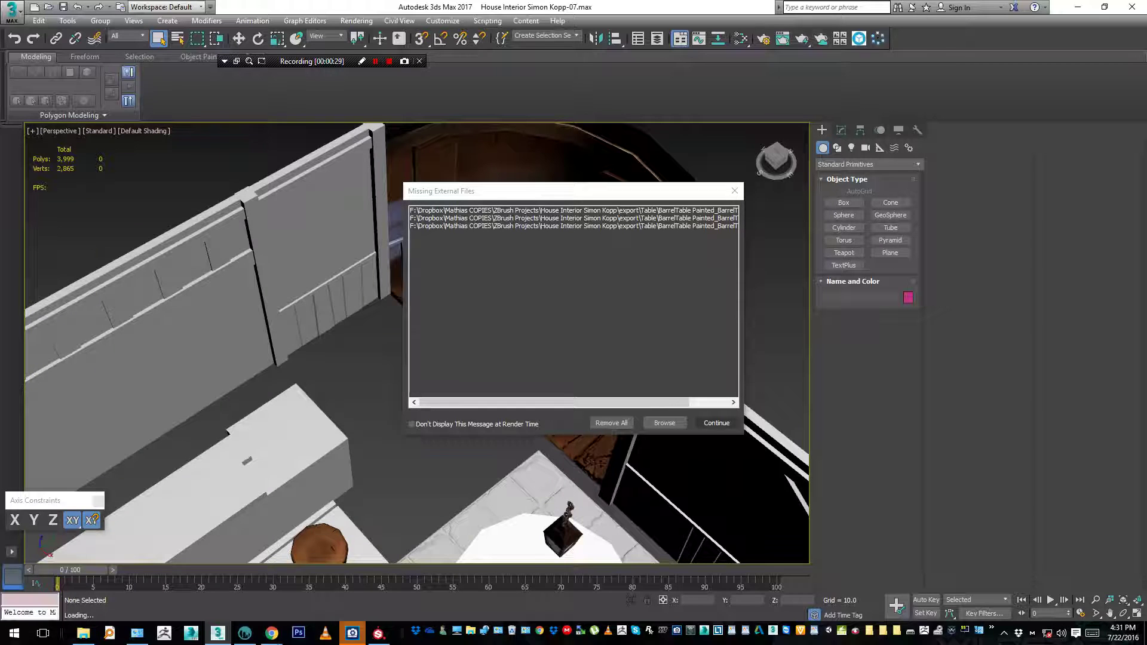
pyautogui.click(717, 423)
# Select the six objects of the round alcove and examine them in wireframe display from several distances and angles
pyautogui.scroll(-6, 417, 343)
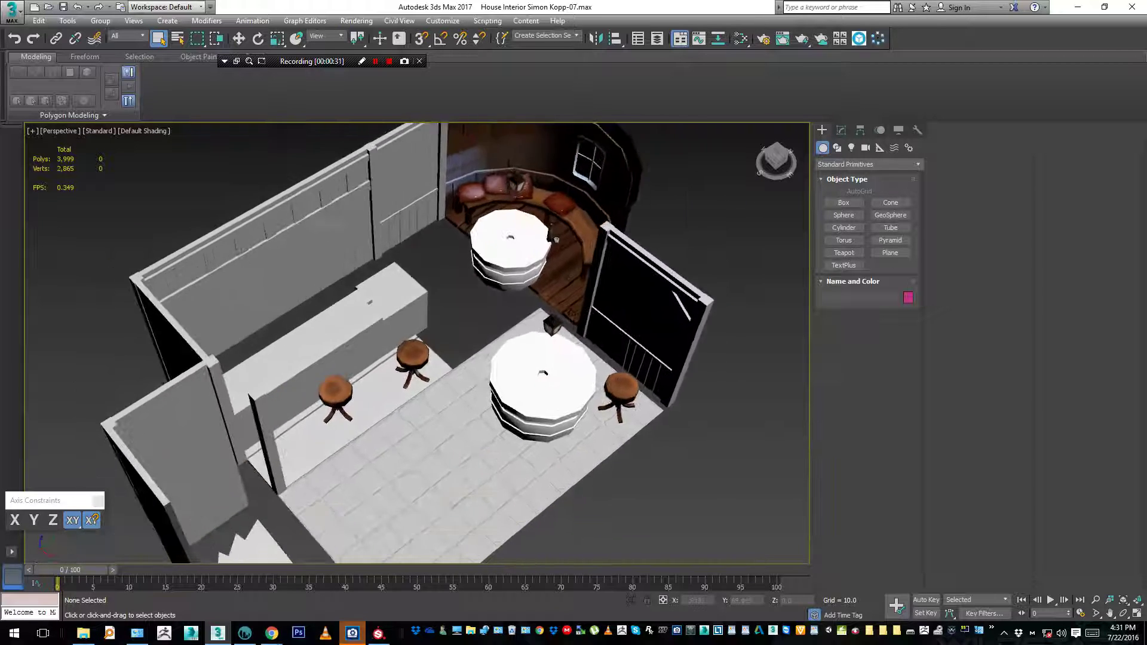
pyautogui.click(841, 130)
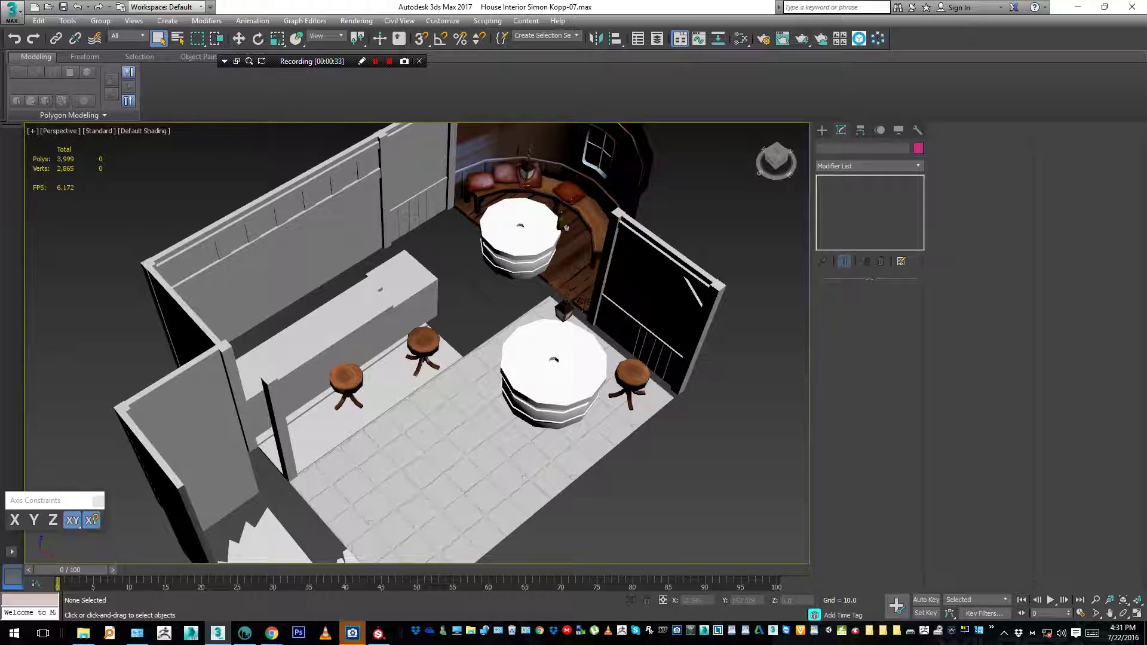
pyautogui.moveTo(680, 159); pyautogui.dragTo(544, 197)
pyautogui.press('F3')
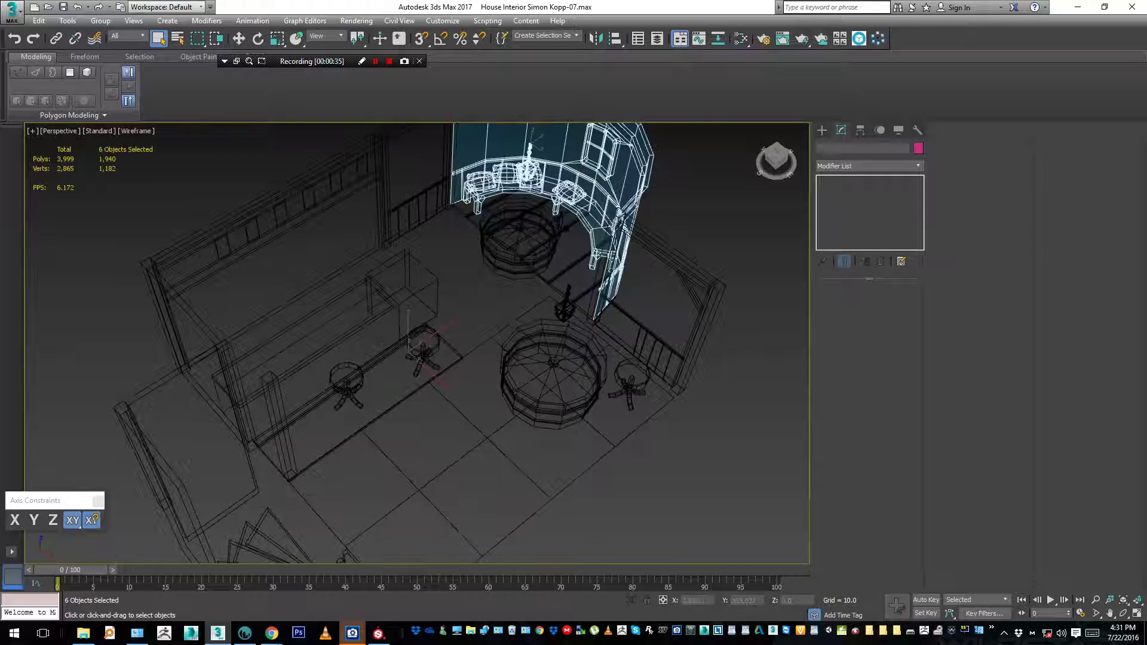
pyautogui.keyDown('alt'); pyautogui.moveTo(544, 198); pyautogui.dragTo(561, 310, button='middle'); pyautogui.keyUp('alt')
pyautogui.scroll(-3, 574, 293)
pyautogui.scroll(5, 564, 314)
pyautogui.scroll(-4, 538, 292)
pyautogui.scroll(4, 537, 292)
pyautogui.scroll(-4, 538, 292)
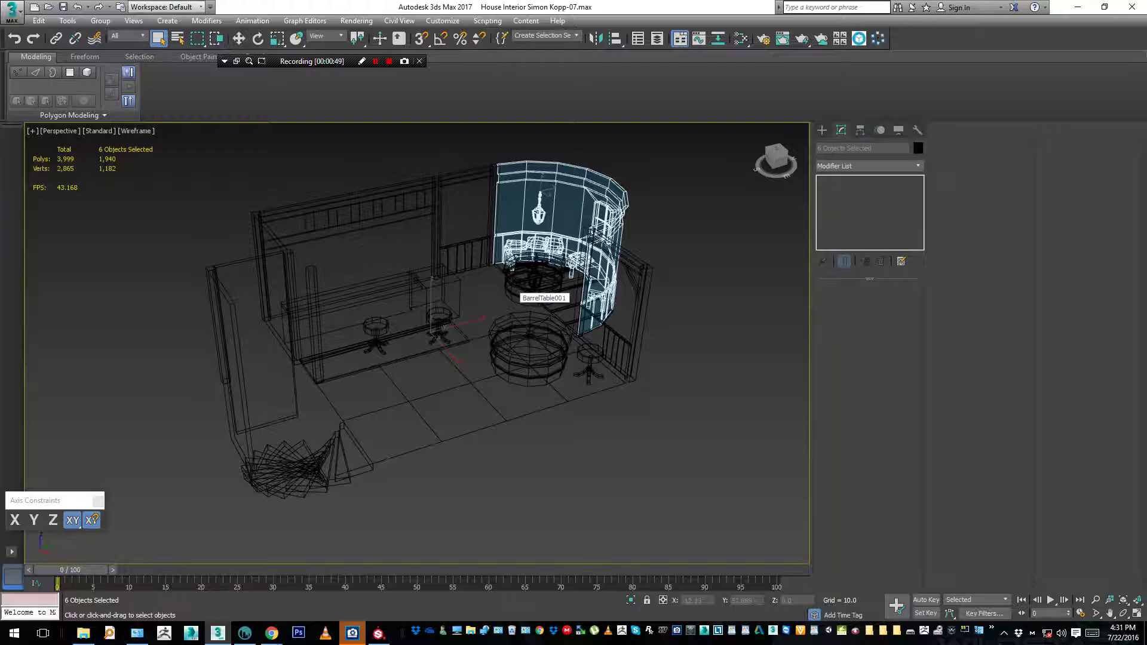
# Inspect the room in shaded display, select the wall mesh, then return to wireframe with nothing selected
pyautogui.click(655, 210)
pyautogui.moveTo(655, 210); pyautogui.dragTo(674, 242, button='middle')
pyautogui.press('F3')
pyautogui.moveTo(499, 355)
pyautogui.keyDown('alt'); pyautogui.mouseDown(button='middle')
pyautogui.moveTo(521, 383)
pyautogui.moveTo(495, 314)
pyautogui.moveTo(515, 360)
pyautogui.mouseUp(button='middle'); pyautogui.keyUp('alt')
pyautogui.click(656, 307)
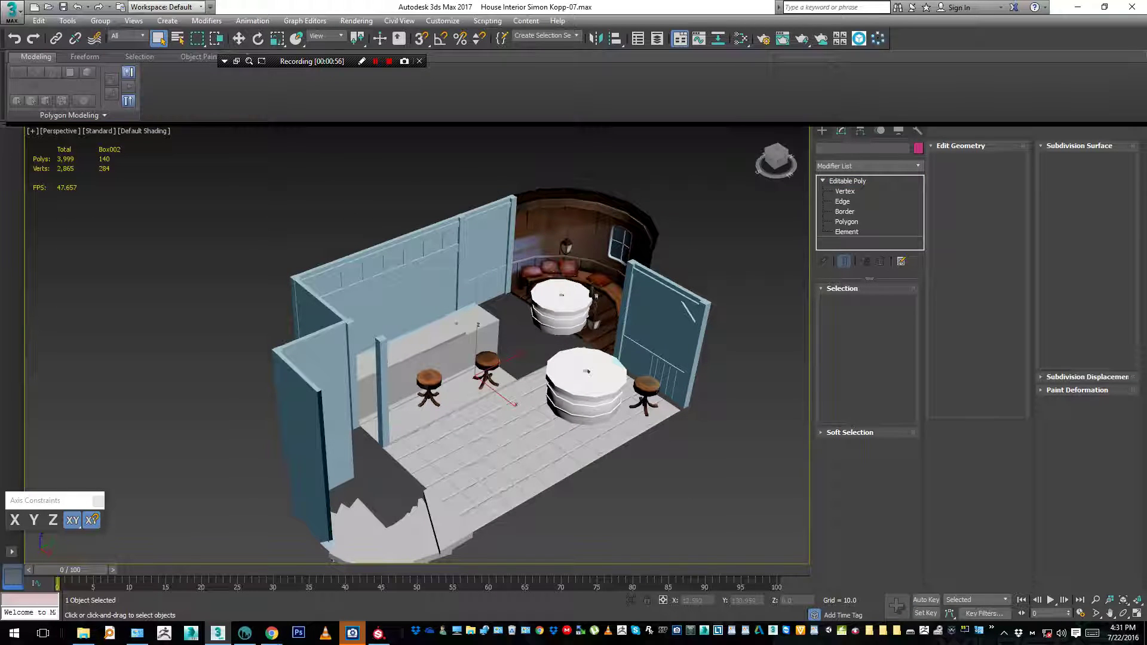
pyautogui.press('F3')
pyautogui.click(733, 383)
# Switch to ACDSee and delete all the files in the Test folder
pyautogui.click(353, 633)
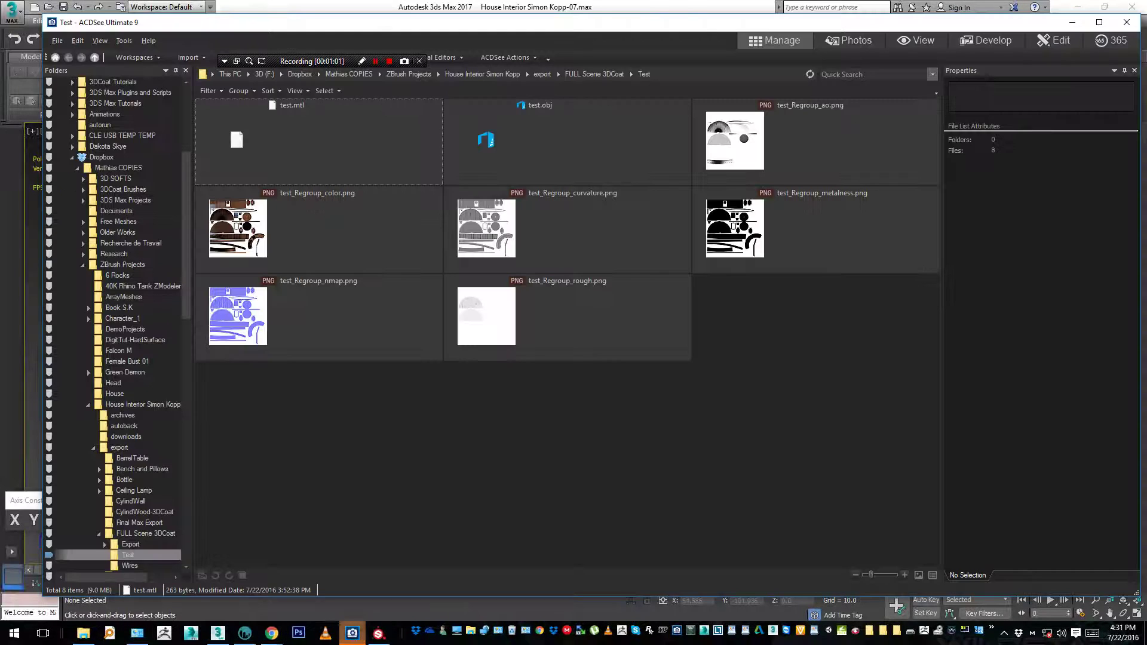
pyautogui.hotkey('ctrl', 'a')
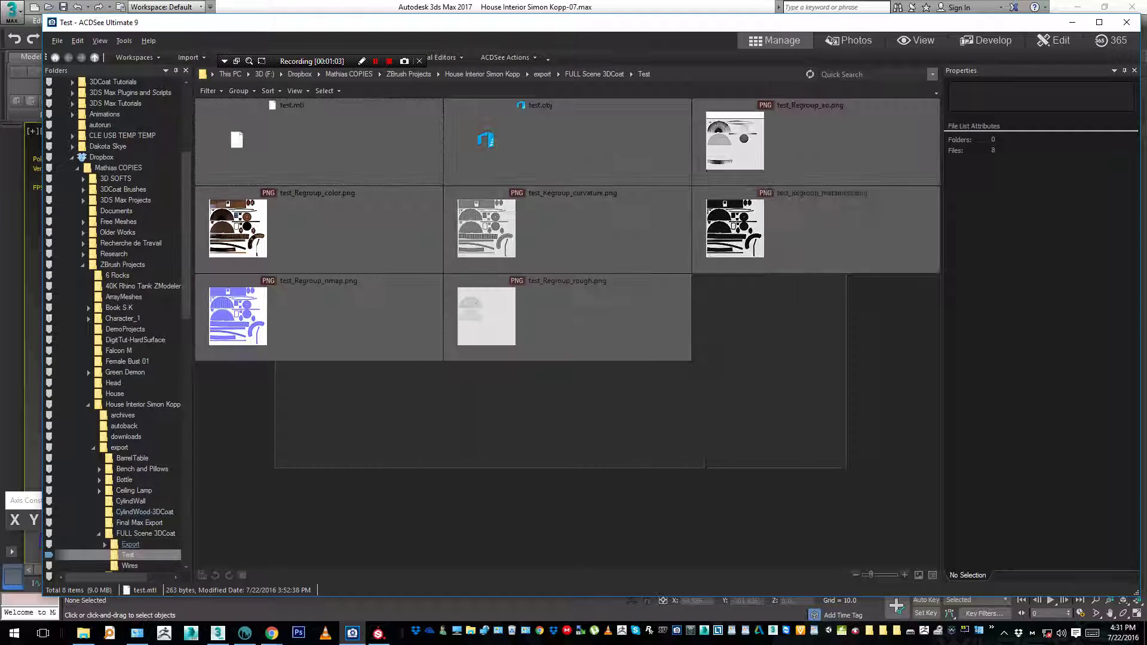
pyautogui.press('Delete')
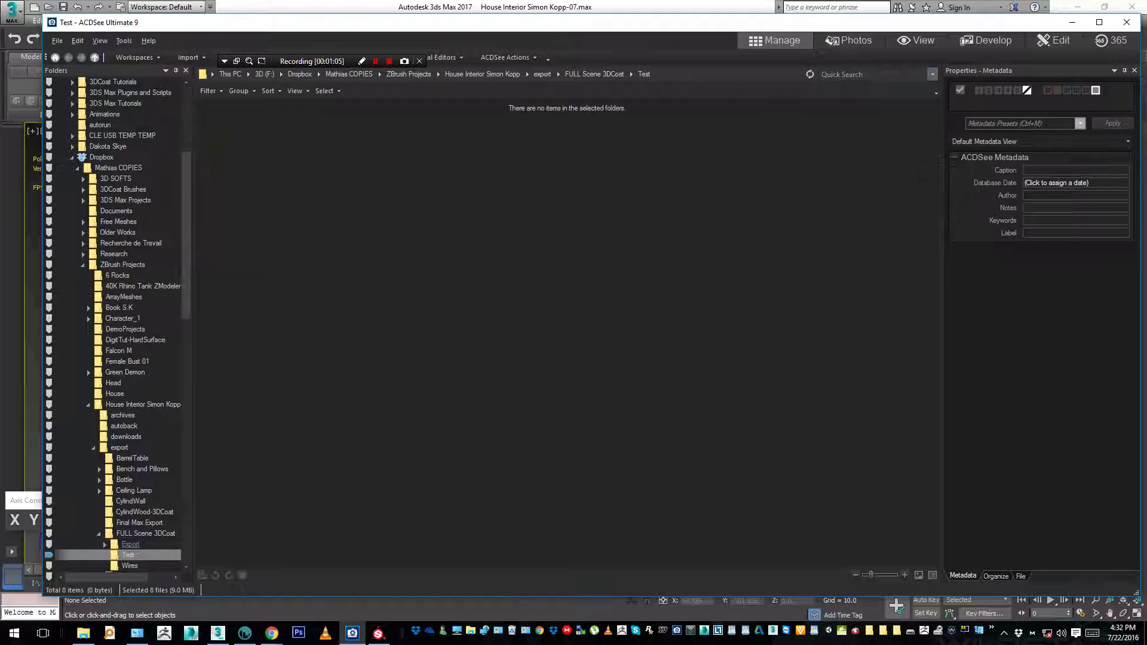
# Browse the FULL Scene 3DCoat folder and open its Export subfolder
pyautogui.click(145, 533)
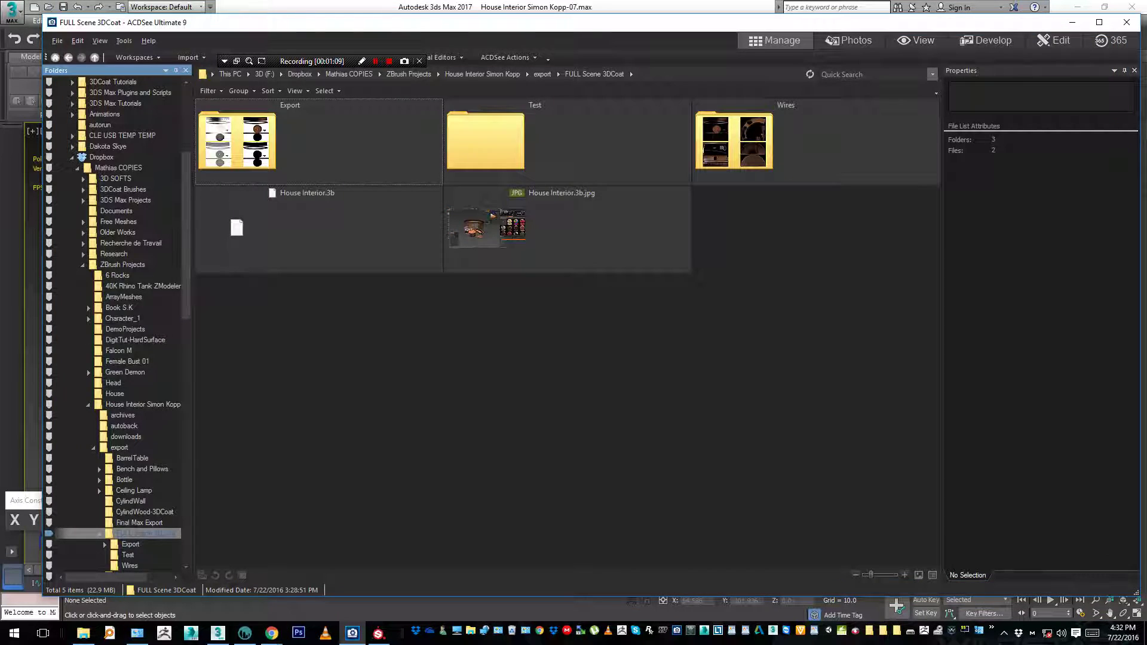
pyautogui.click(734, 142)
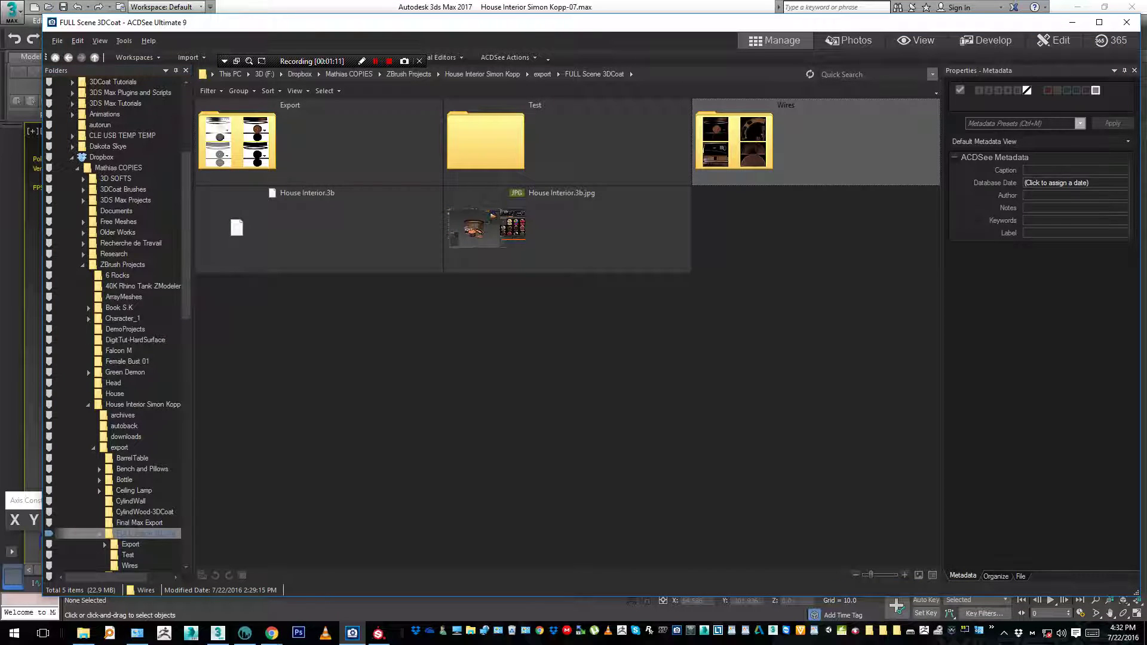
pyautogui.scroll(-2, 131, 502)
pyautogui.scroll(-1, 131, 438)
pyautogui.click(130, 447)
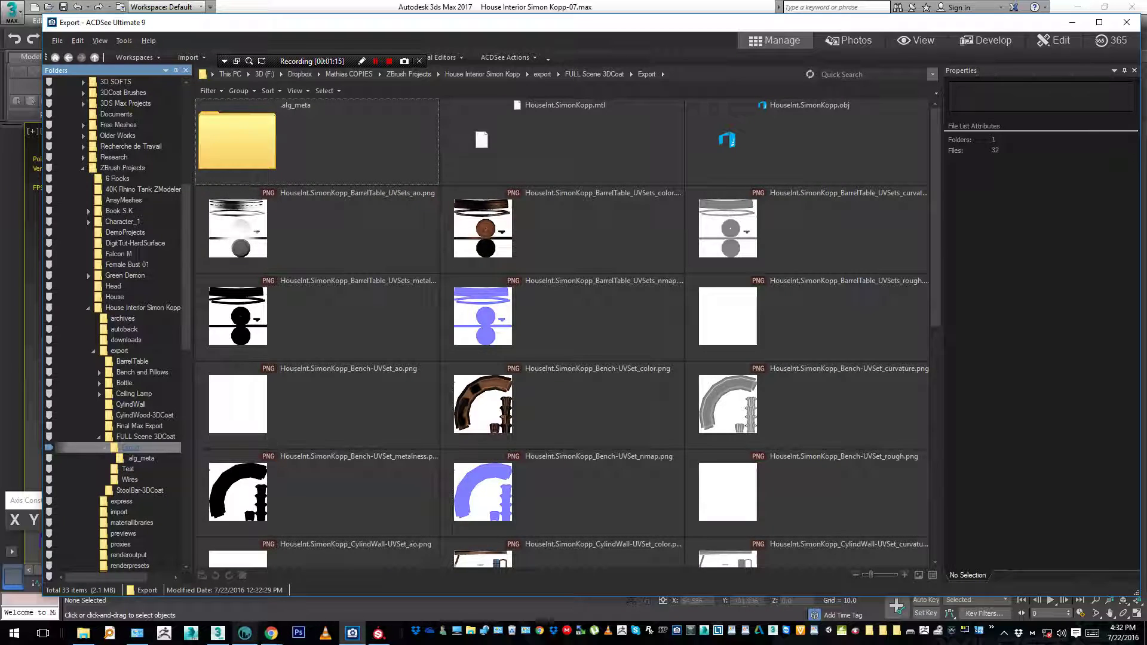
# Switch to 3D-Coat and open the recent project House Interior.3b, viewing the round alcove from above
pyautogui.click(245, 632)
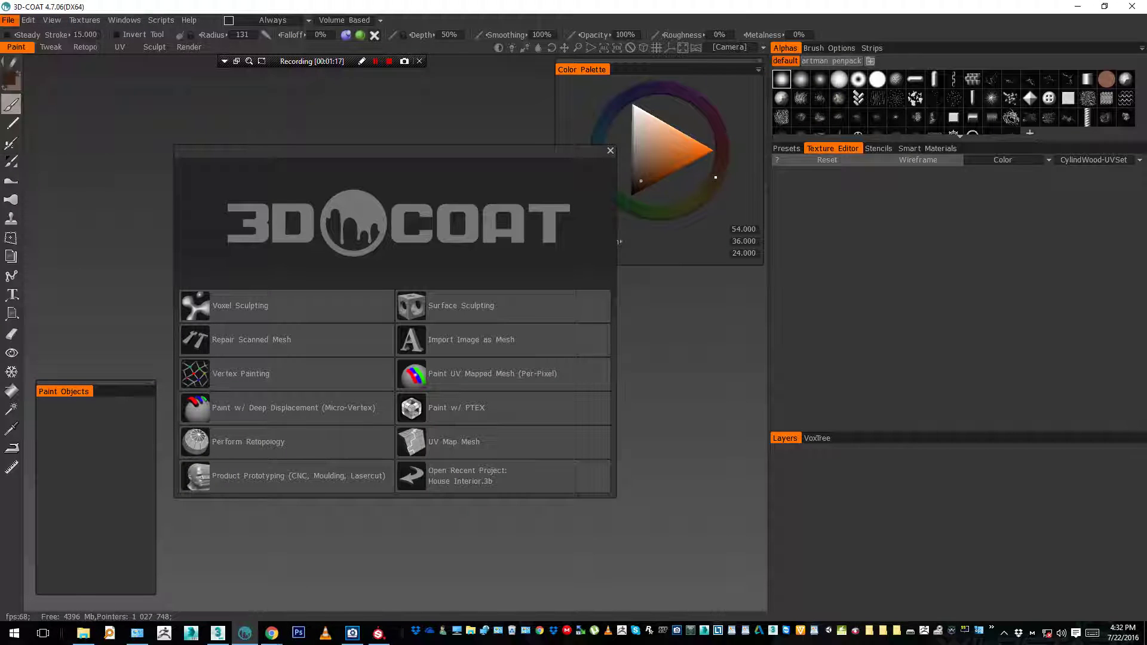
pyautogui.moveTo(8, 20)
pyautogui.moveTo(35, 73)
pyautogui.click(128, 68)
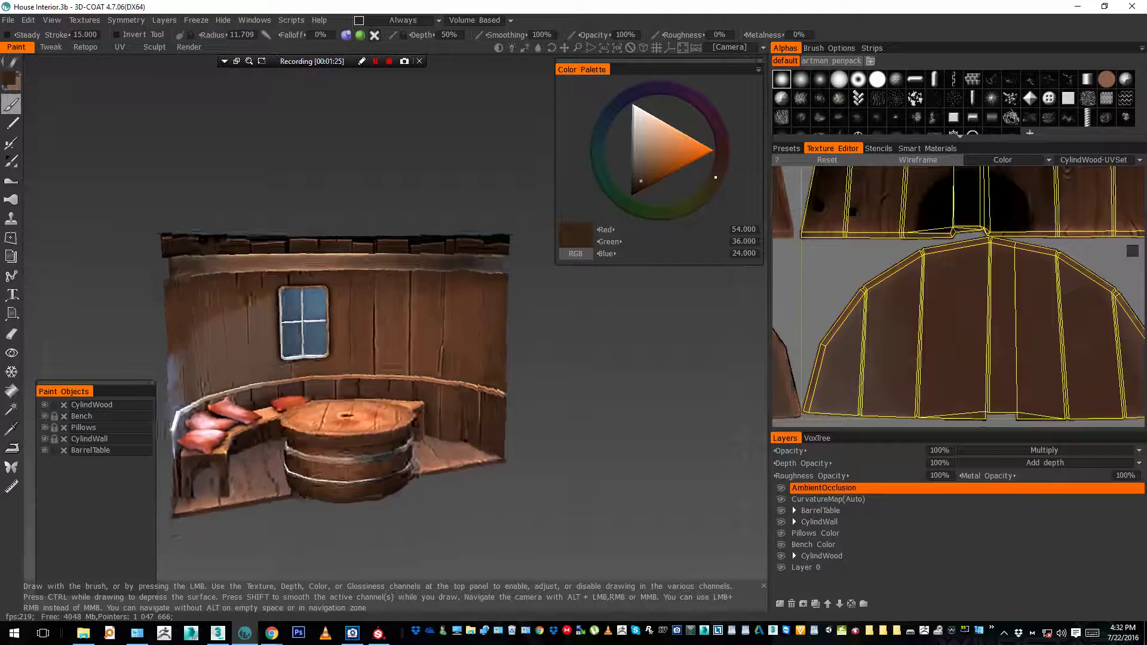
pyautogui.keyDown('alt'); pyautogui.moveTo(418, 346); pyautogui.dragTo(372, 406); pyautogui.keyUp('alt')
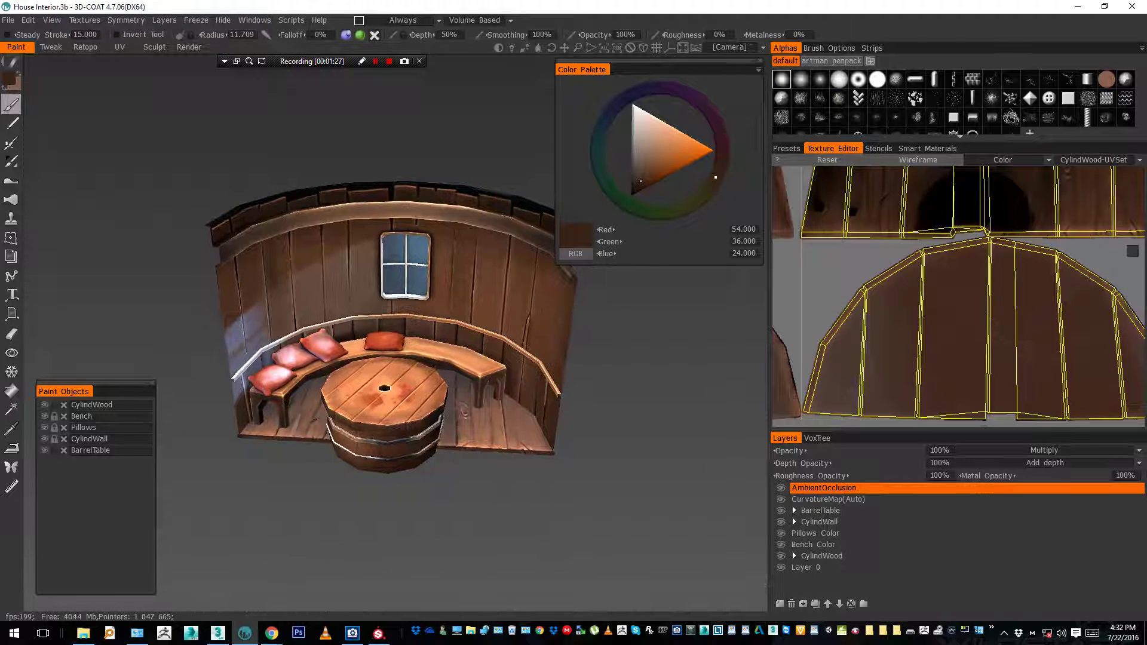
# Temporarily hide the CylindWood, Bench, Pillows and CylindWall paint objects to isolate BarrelTable, then show them again
pyautogui.click(45, 406)
pyautogui.click(45, 416)
pyautogui.click(45, 428)
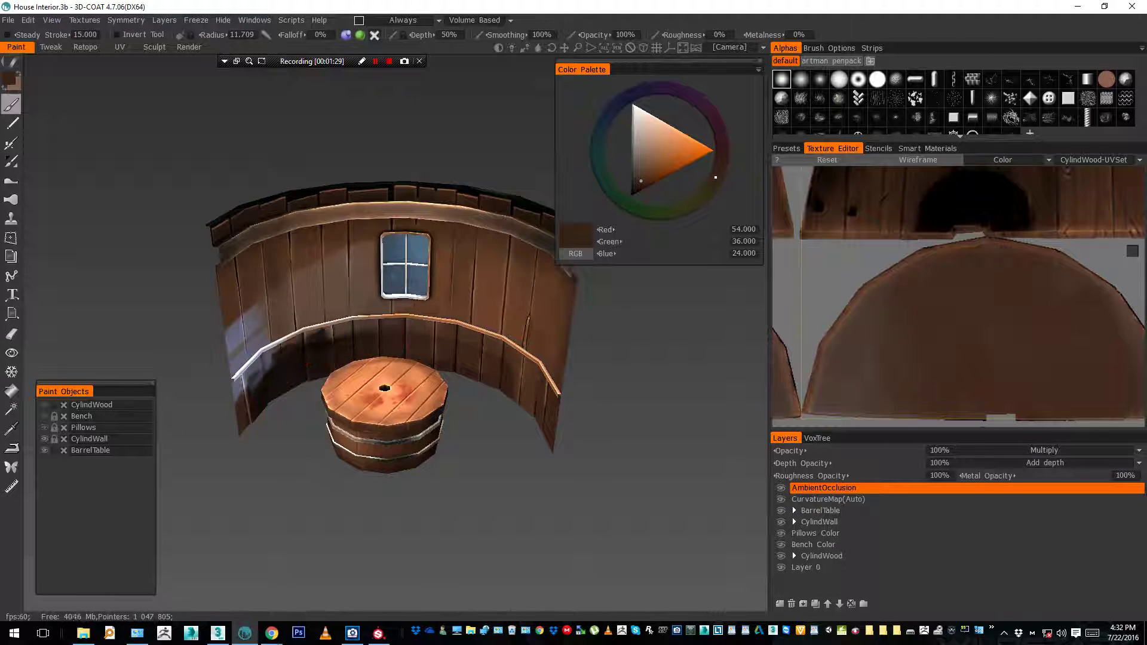
pyautogui.click(45, 439)
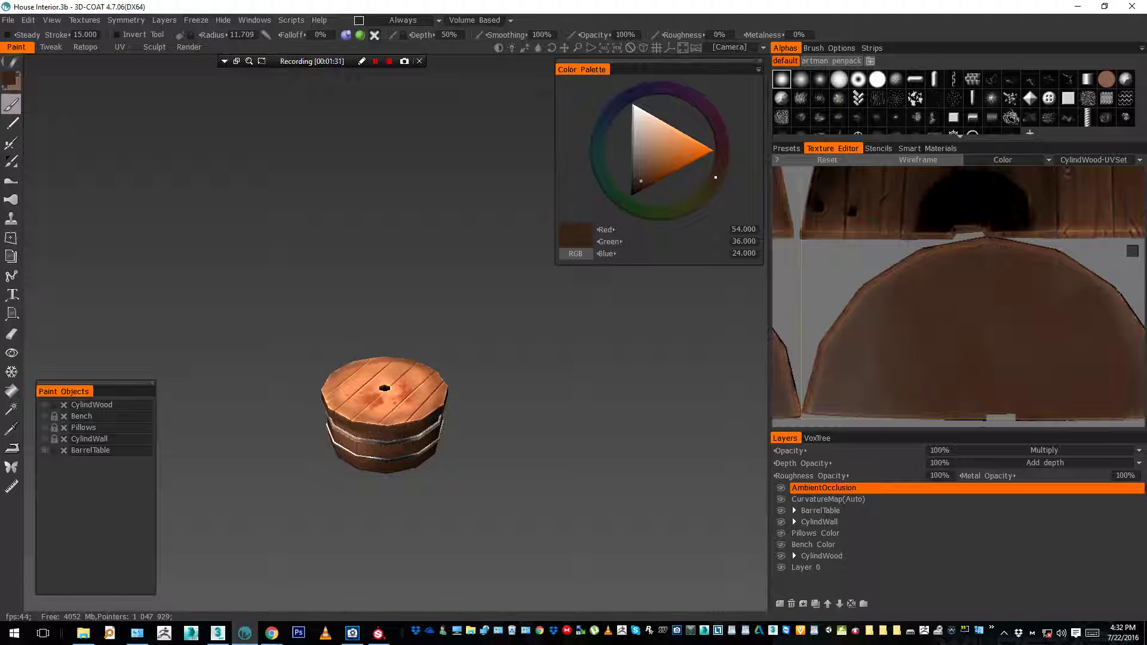
pyautogui.click(44, 439)
pyautogui.click(45, 427)
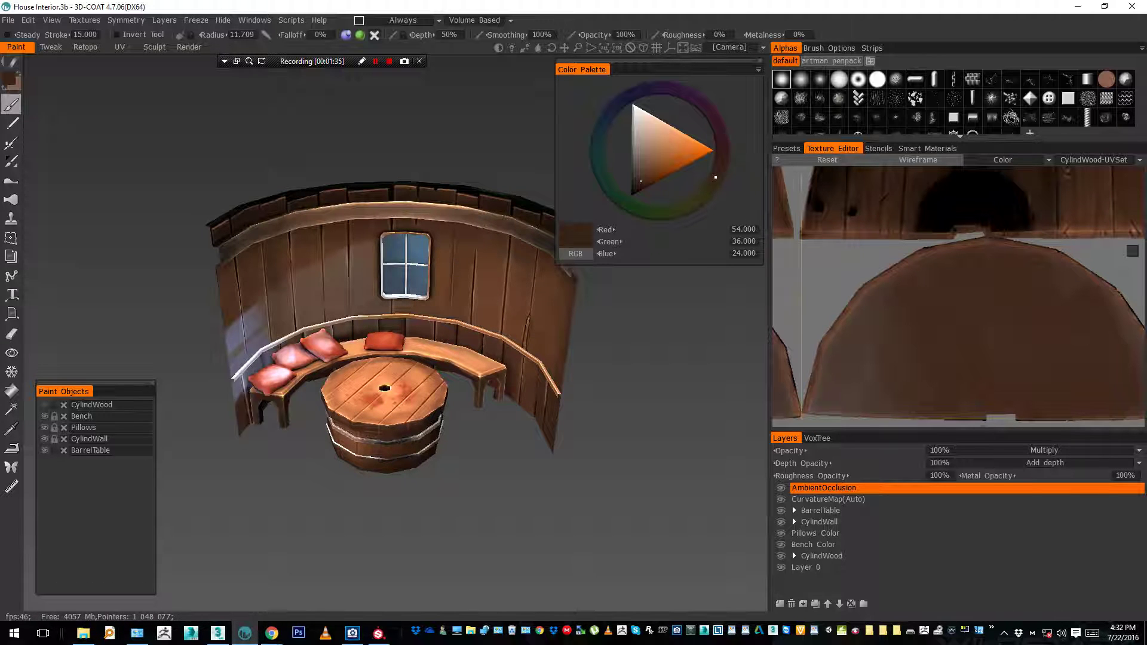
# Examine the texture layouts of the CylindWood, Bench and CylindWall UV sets one after another
pyautogui.scroll(-5, 958, 352)
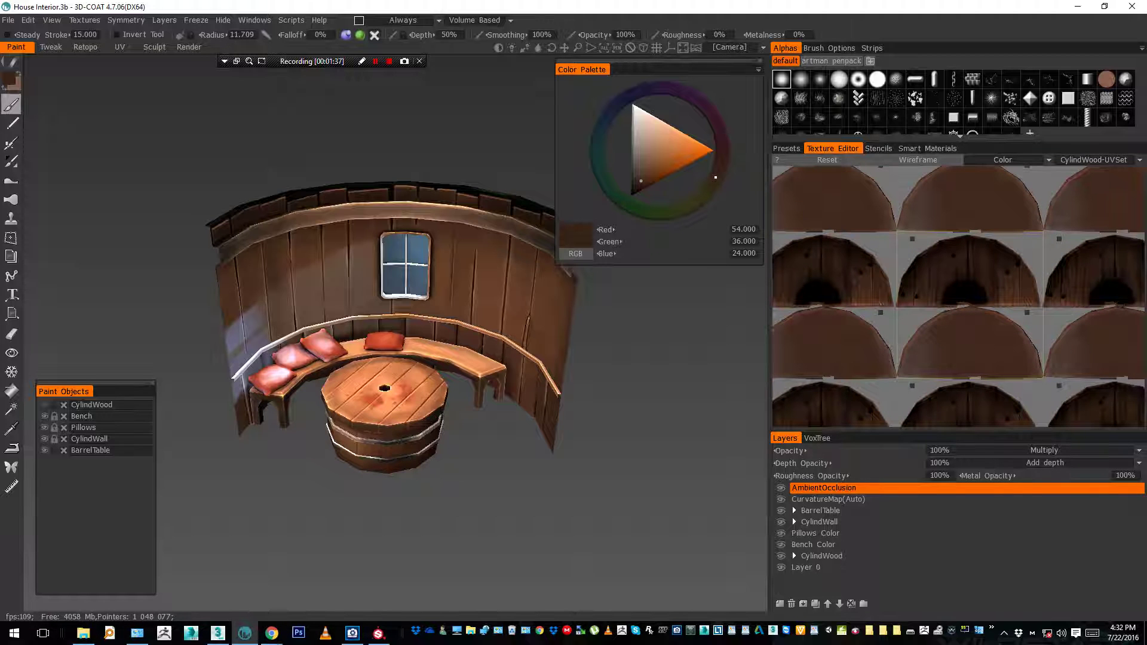
pyautogui.moveTo(958, 353)
pyautogui.mouseDown(button='middle')
pyautogui.moveTo(980, 373)
pyautogui.moveTo(963, 345)
pyautogui.moveTo(947, 357)
pyautogui.mouseUp(button='middle')
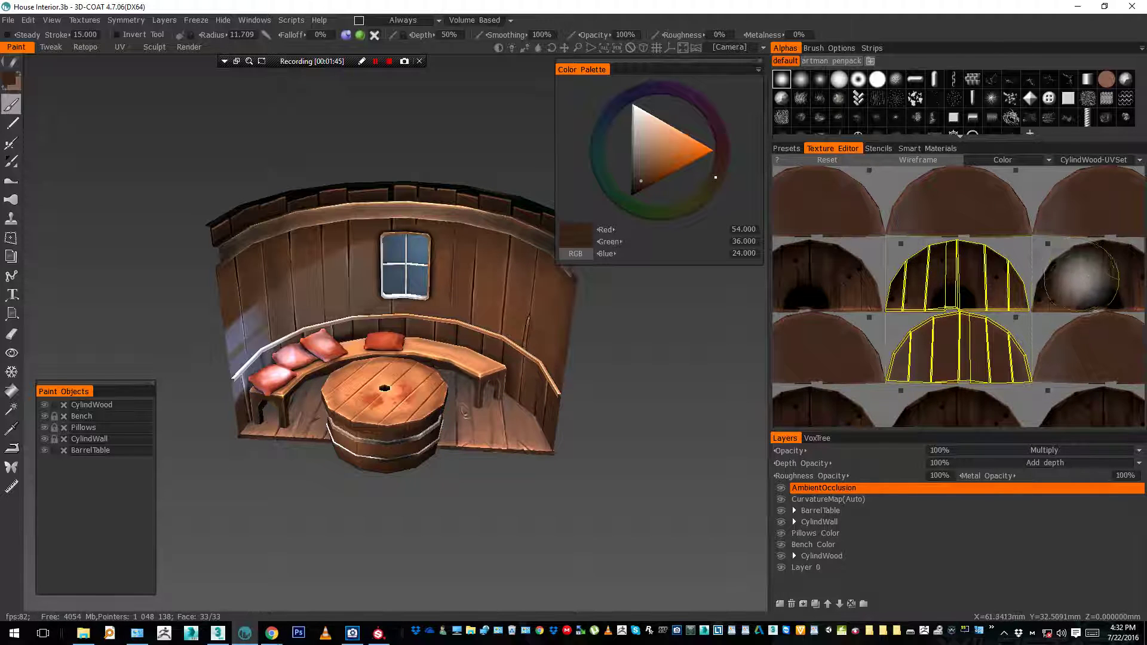
pyautogui.moveTo(1080, 278); pyautogui.dragTo(1052, 276, button='middle')
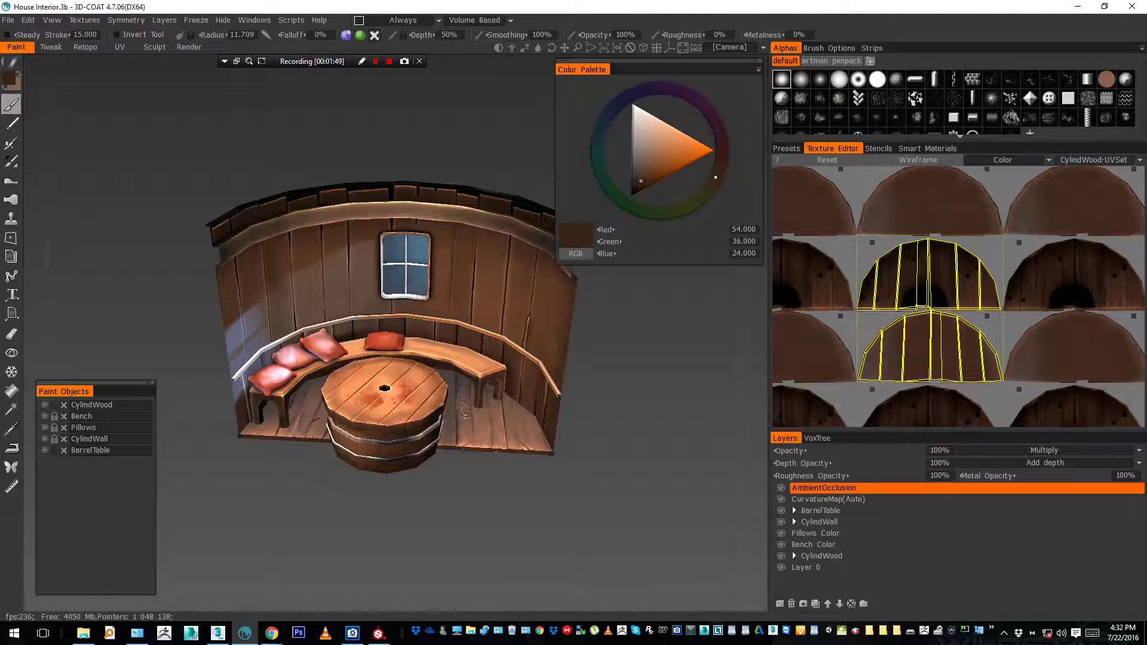
pyautogui.click(1096, 160)
pyautogui.click(1084, 184)
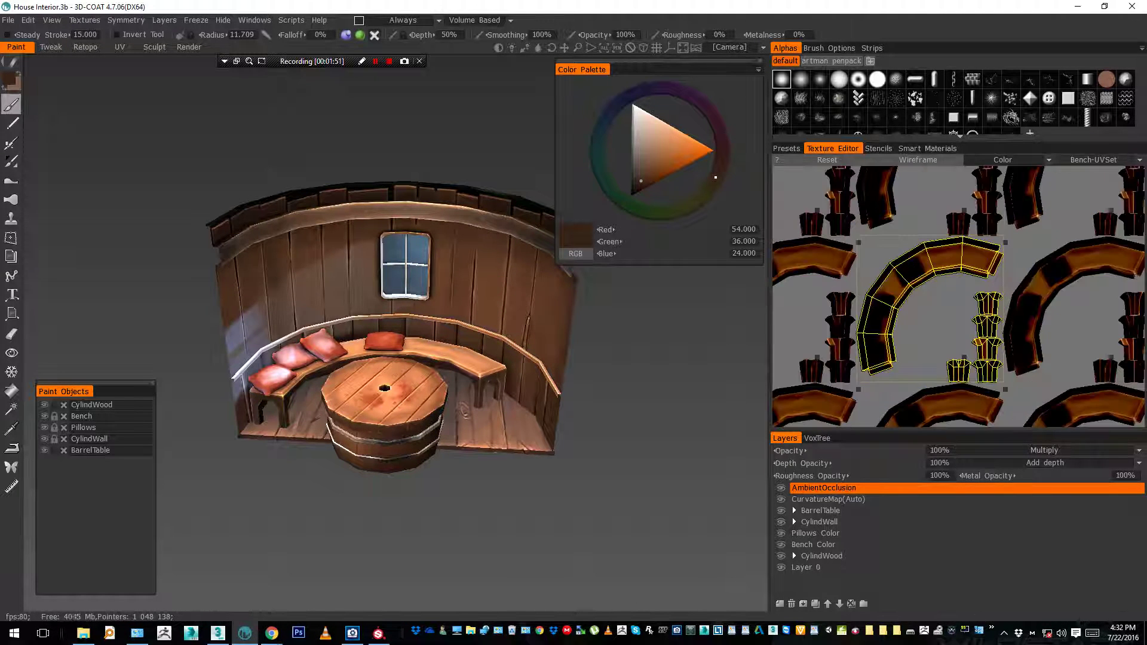
pyautogui.click(1097, 160)
pyautogui.click(1083, 196)
pyautogui.click(1097, 160)
pyautogui.click(1083, 208)
pyautogui.scroll(3, 956, 295)
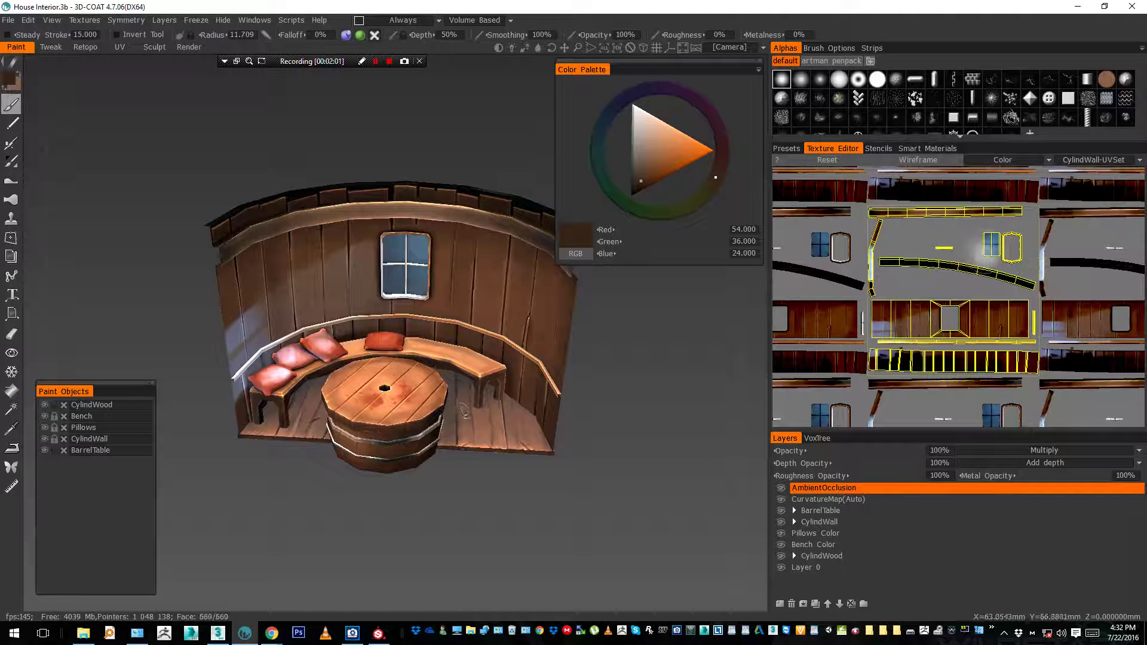
# Expand the BarrelTable, CylindWall and CylindWood layer groups and review the layers they contain
pyautogui.click(820, 522)
pyautogui.click(821, 510)
pyautogui.click(795, 510)
pyautogui.click(795, 533)
pyautogui.click(816, 567)
pyautogui.scroll(-1, 956, 537)
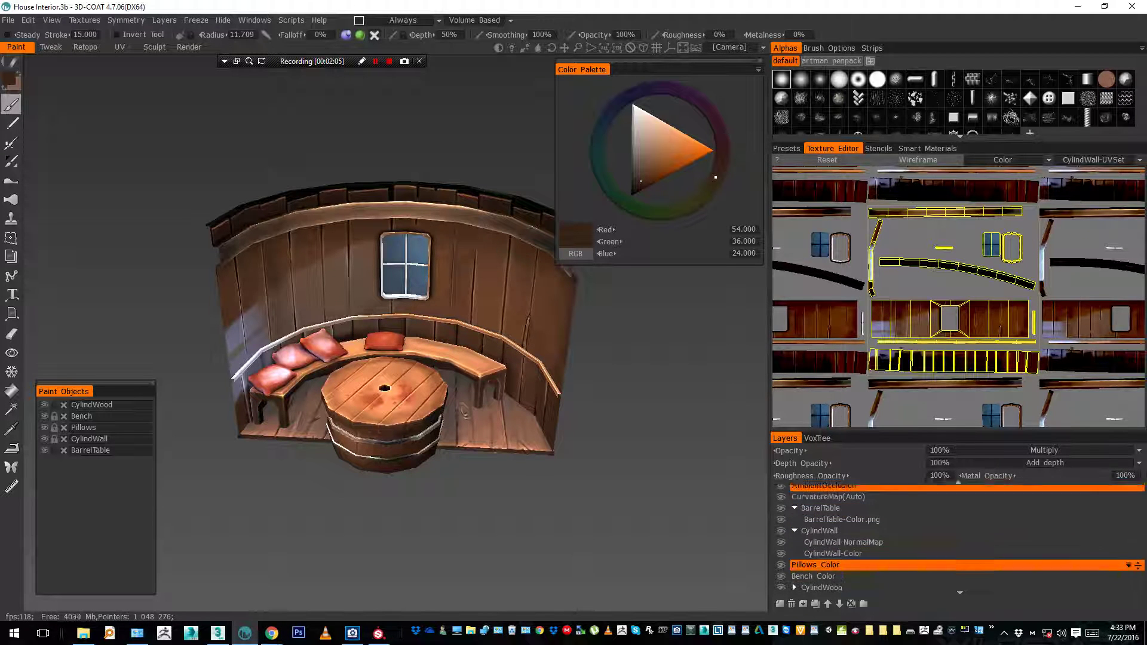
pyautogui.click(821, 577)
pyautogui.click(795, 577)
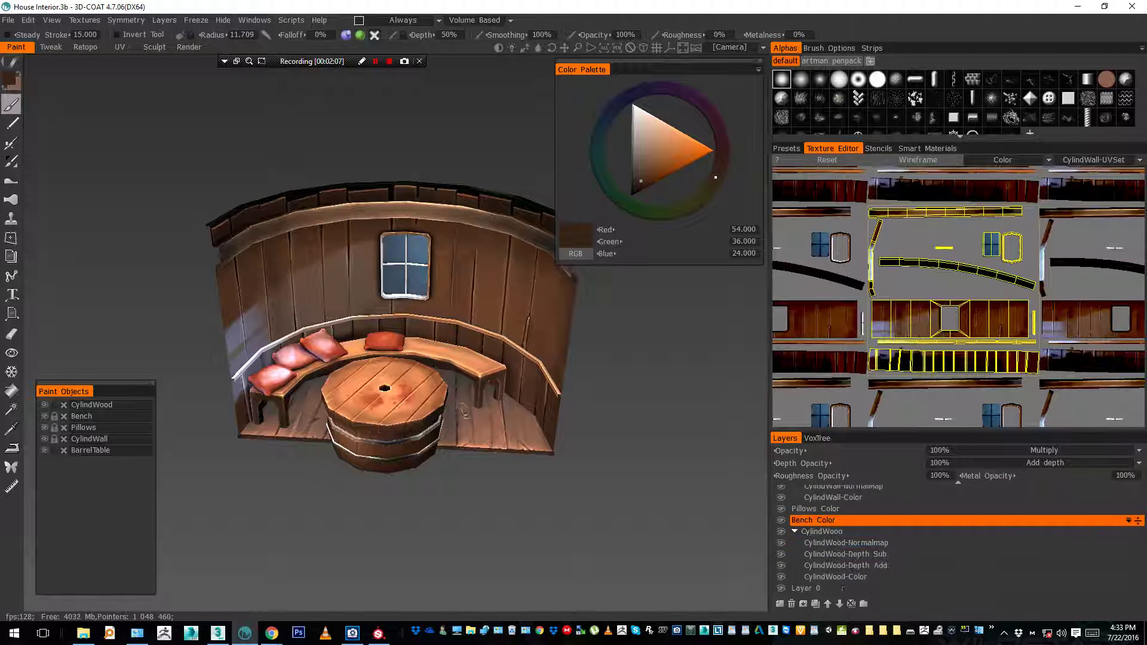
pyautogui.scroll(-3, 837, 555)
pyautogui.click(836, 579)
pyautogui.click(845, 557)
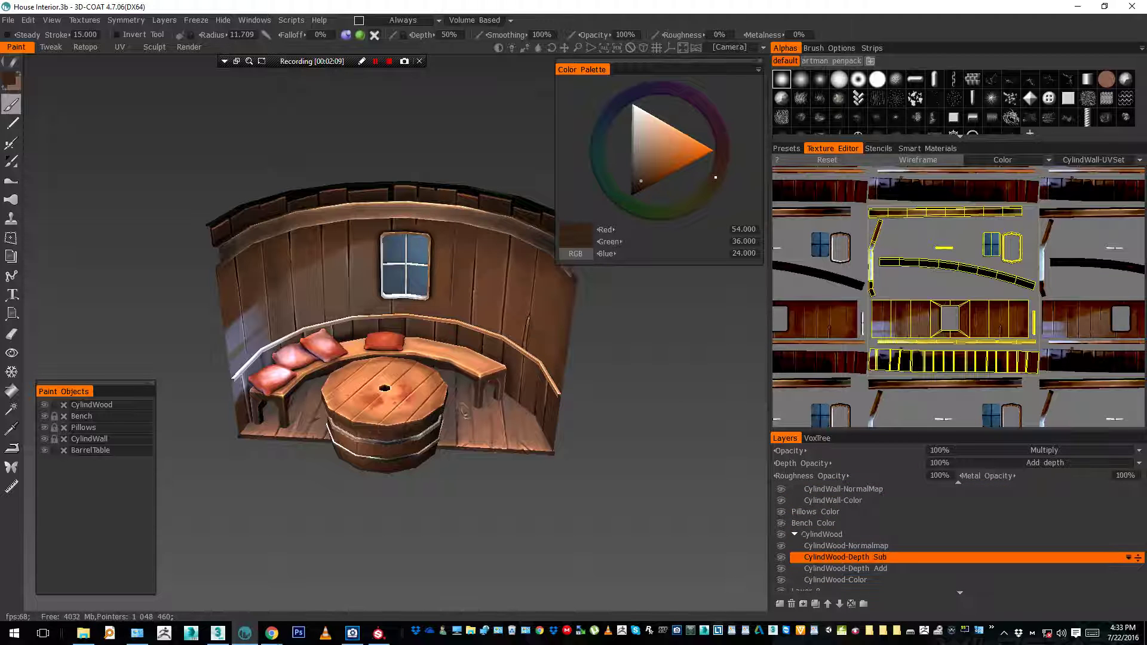
pyautogui.click(822, 534)
# Switch to ACDSee and view the exported BarrelTable texture maps at full size, starting with the ambient occlusion map
pyautogui.hotkey('alt', 'Tab')
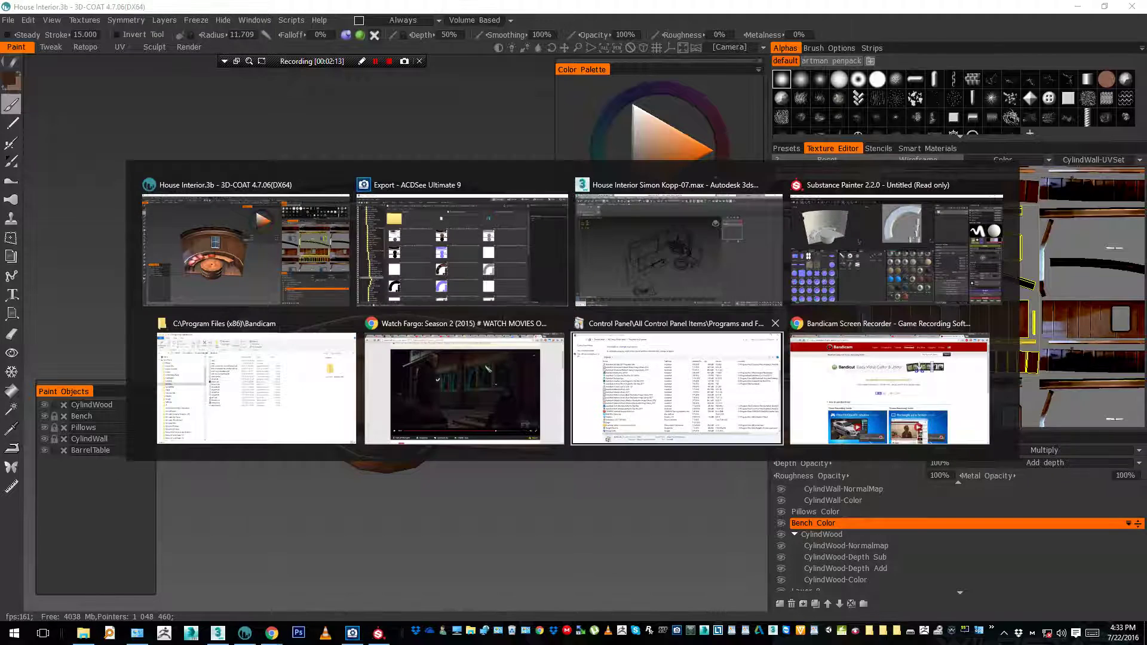
pyautogui.doubleClick(251, 230)
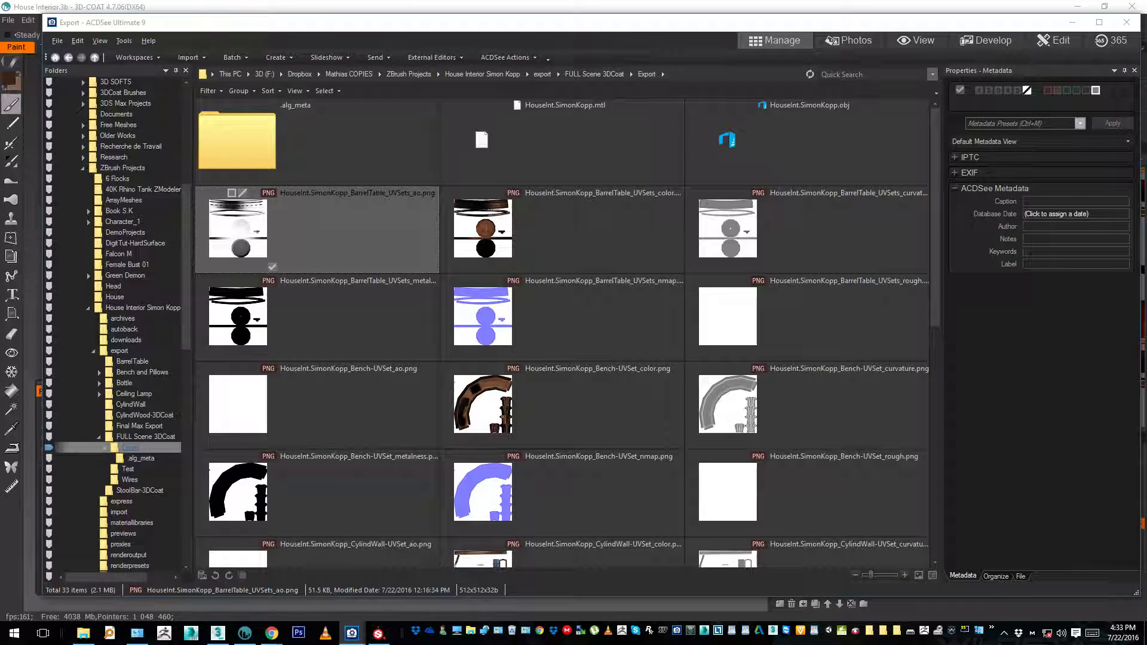
pyautogui.press('Return')
pyautogui.press('pagedown')
pyautogui.press('pagedown')
pyautogui.press('Right')
pyautogui.press('Right')
pyautogui.press('Left')
pyautogui.press('Left')
pyautogui.press('Left')
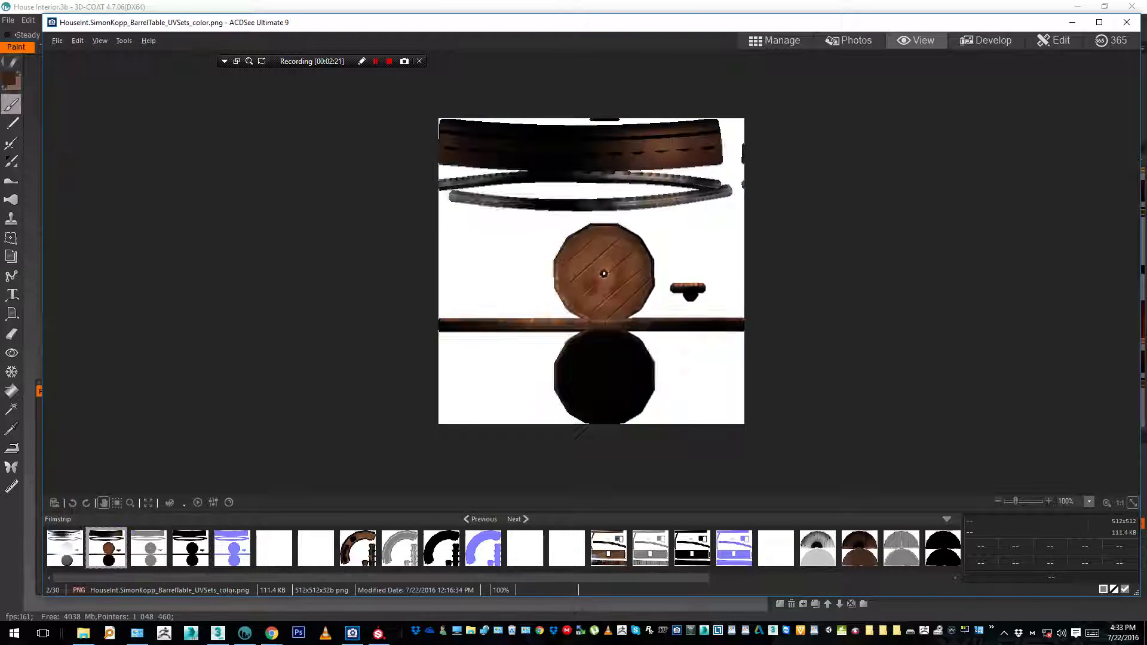
# Page forward through the exported Bench and CylindWall texture maps up to the CylindWood ambient occlusion map
pyautogui.press('Right')
pyautogui.press('Right')
pyautogui.press('Right')
pyautogui.press('Right')
pyautogui.press('Right')
pyautogui.press('Right')
pyautogui.press('Right')
pyautogui.press('Right')
pyautogui.press('Right')
pyautogui.press('Right')
pyautogui.press('Right')
pyautogui.press('Right')
pyautogui.press('Right')
pyautogui.press('Right')
pyautogui.press('Right')
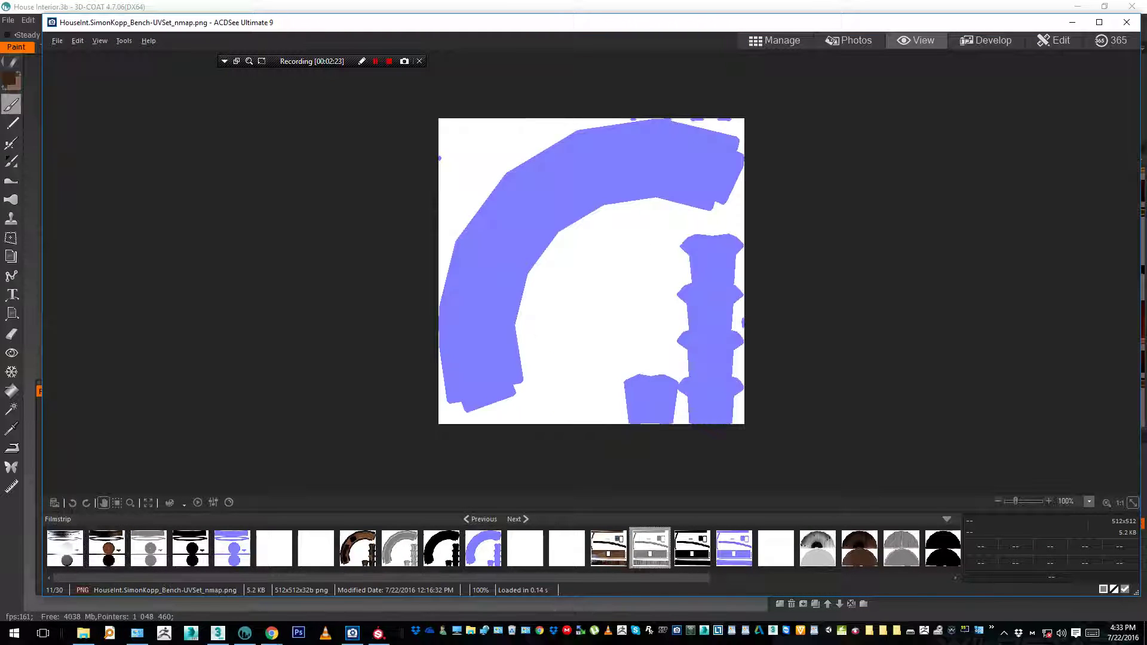
pyautogui.press('pagedown')
pyautogui.press('pagedown')
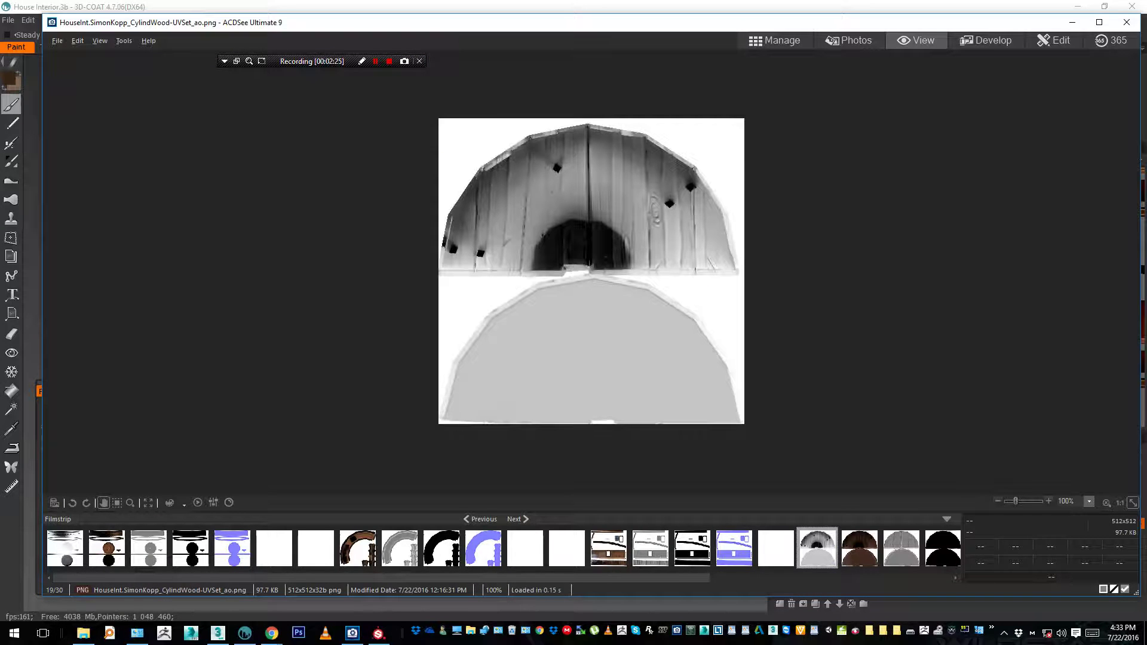
# Page back through the exported maps to the BarrelTable curvature map and look over the remaining thumbnails in the filmstrip
pyautogui.press('pageup')
pyautogui.press('pageup')
pyautogui.press('pageup')
pyautogui.press('pagedown')
pyautogui.press('pagedown')
pyautogui.press('pagedown')
pyautogui.press('pageup')
pyautogui.press('pageup')
pyautogui.press('pageup')
pyautogui.press('pageup')
pyautogui.press('pageup')
pyautogui.press('pageup')
pyautogui.press('pageup')
pyautogui.press('pageup')
pyautogui.press('pageup')
pyautogui.press('pageup')
pyautogui.press('pageup')
pyautogui.press('pageup')
pyautogui.press('pageup')
pyautogui.press('pageup')
pyautogui.press('pageup')
pyautogui.press('pageup')
pyautogui.hotkey('alt', 'Tab')
pyautogui.moveTo(418, 578); pyautogui.dragTo(660, 578)
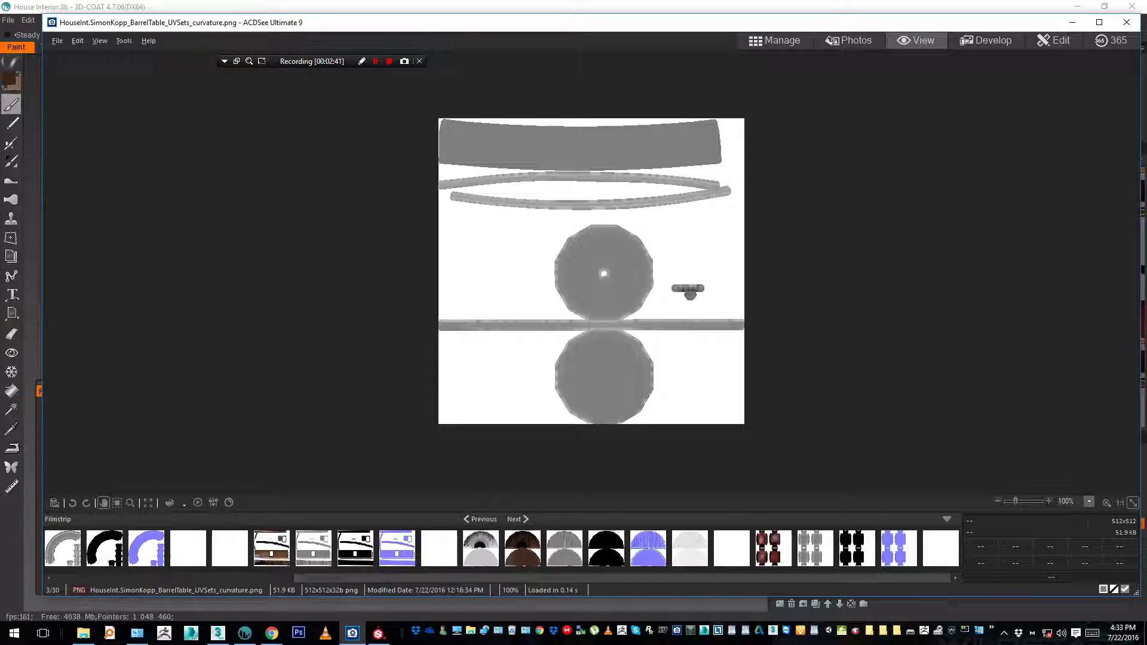
# Compare the exported CylindWood color and ambient occlusion maps, and switch back to the 3D-Coat scene
pyautogui.click(523, 548)
pyautogui.click(481, 549)
pyautogui.click(523, 549)
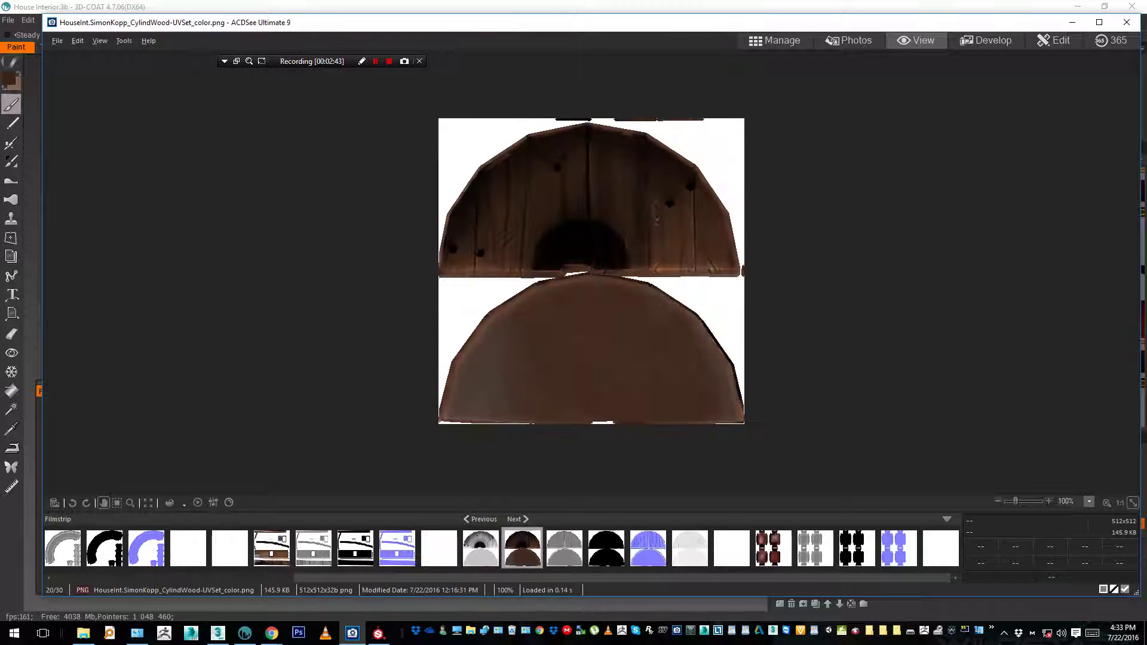
pyautogui.click(481, 549)
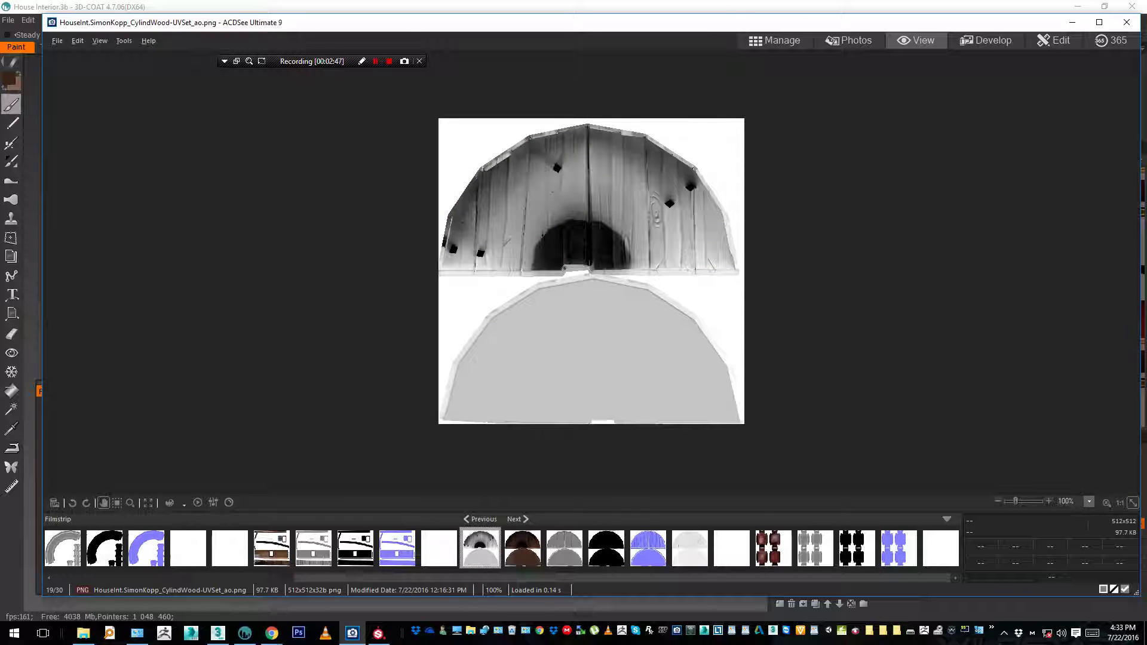
pyautogui.hotkey('alt', 'Tab')
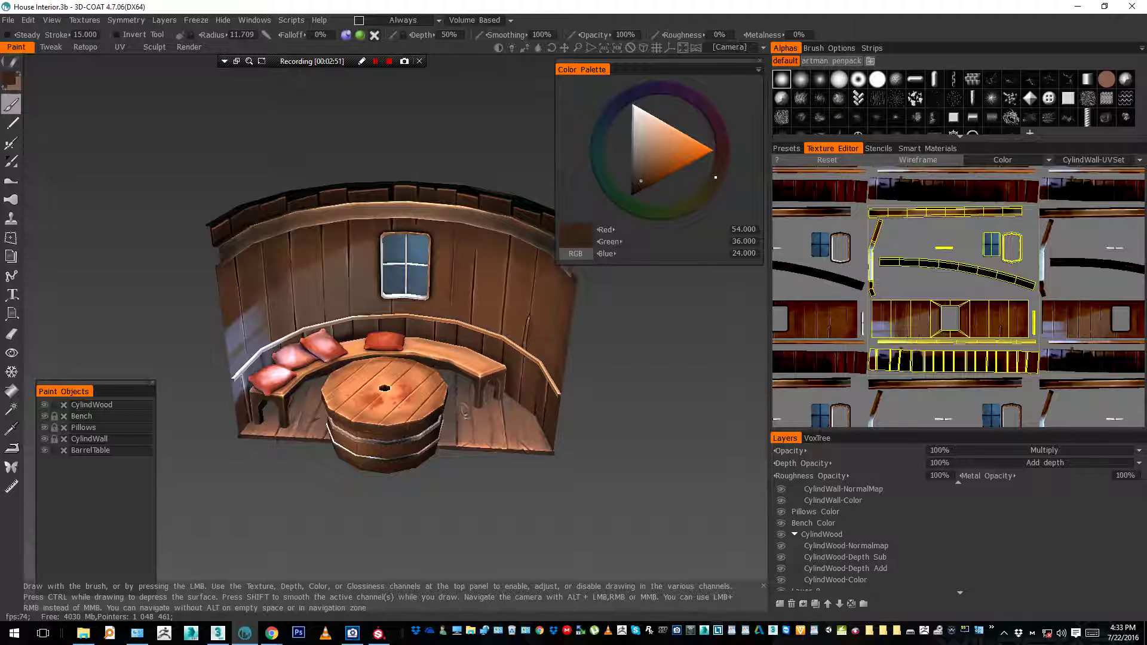
pyautogui.scroll(1, 391, 353)
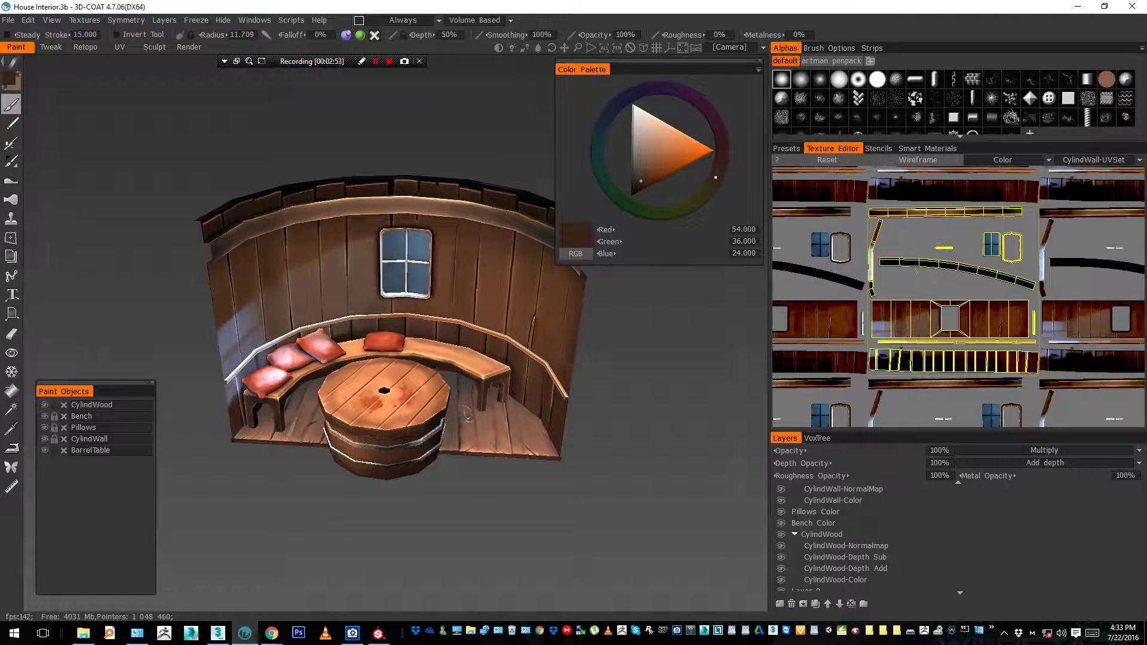
# Try moving the upper CylindWood island outside the UV square in the UV room, and undo the move
pyautogui.click(120, 47)
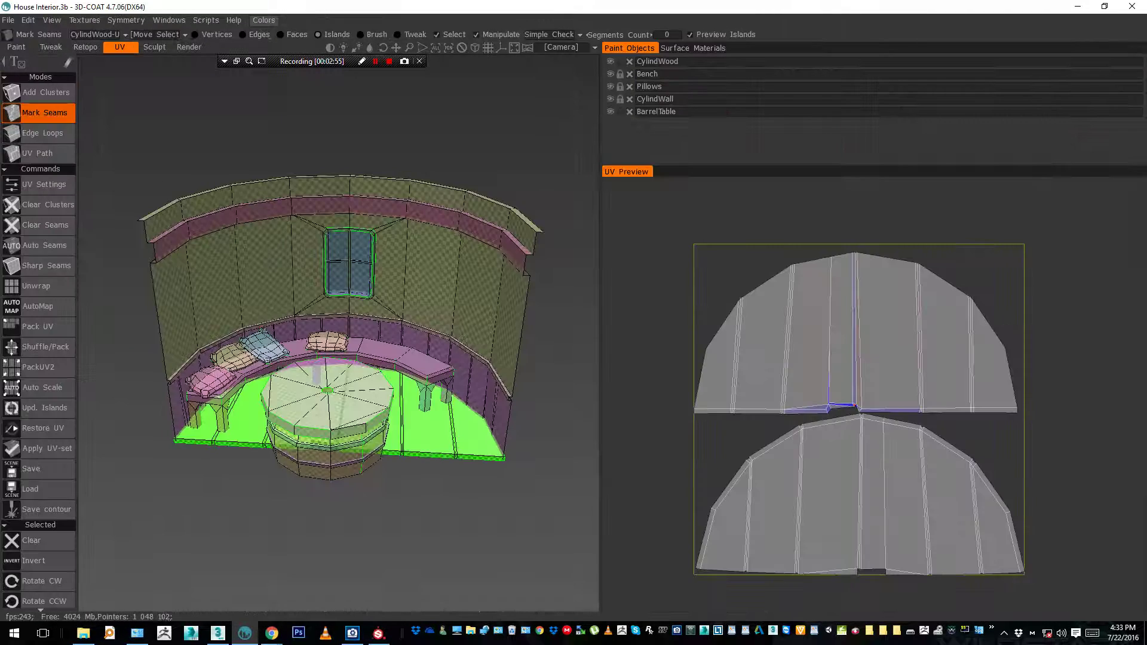
pyautogui.click(845, 379)
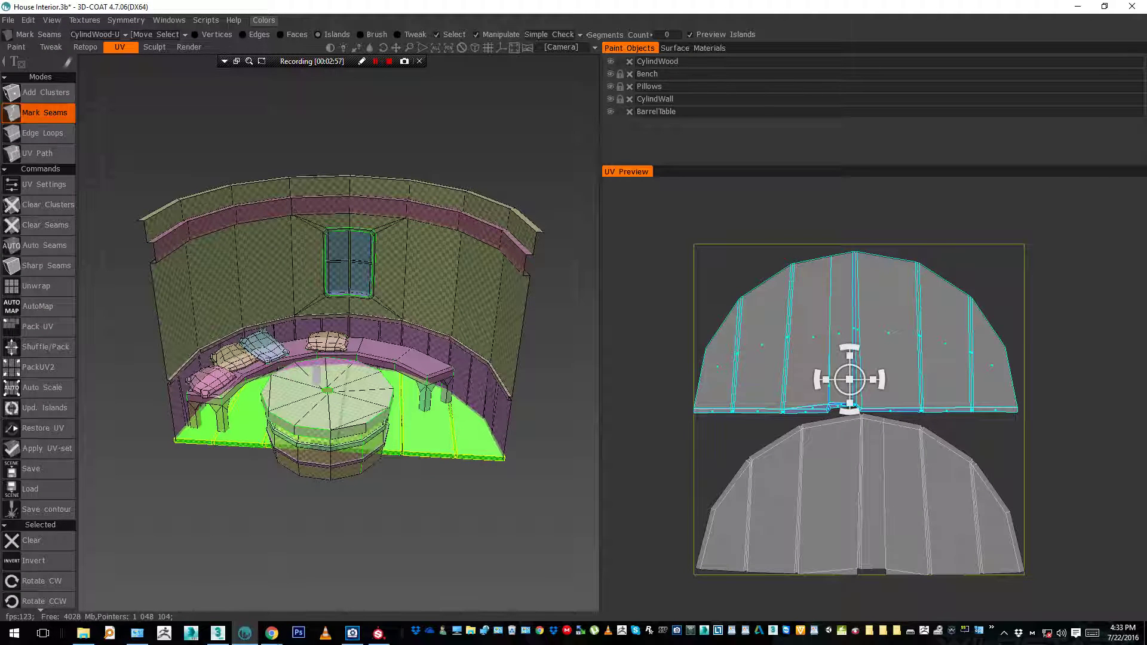
pyautogui.moveTo(845, 379); pyautogui.dragTo(742, 295)
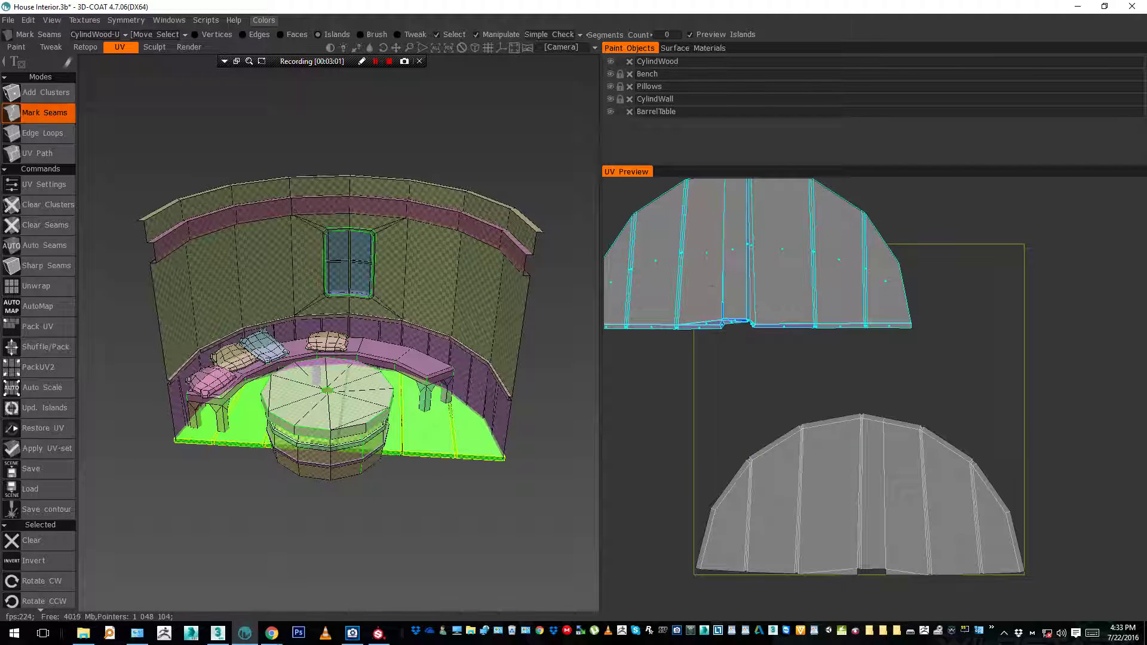
pyautogui.hotkey('ctrl', 'z')
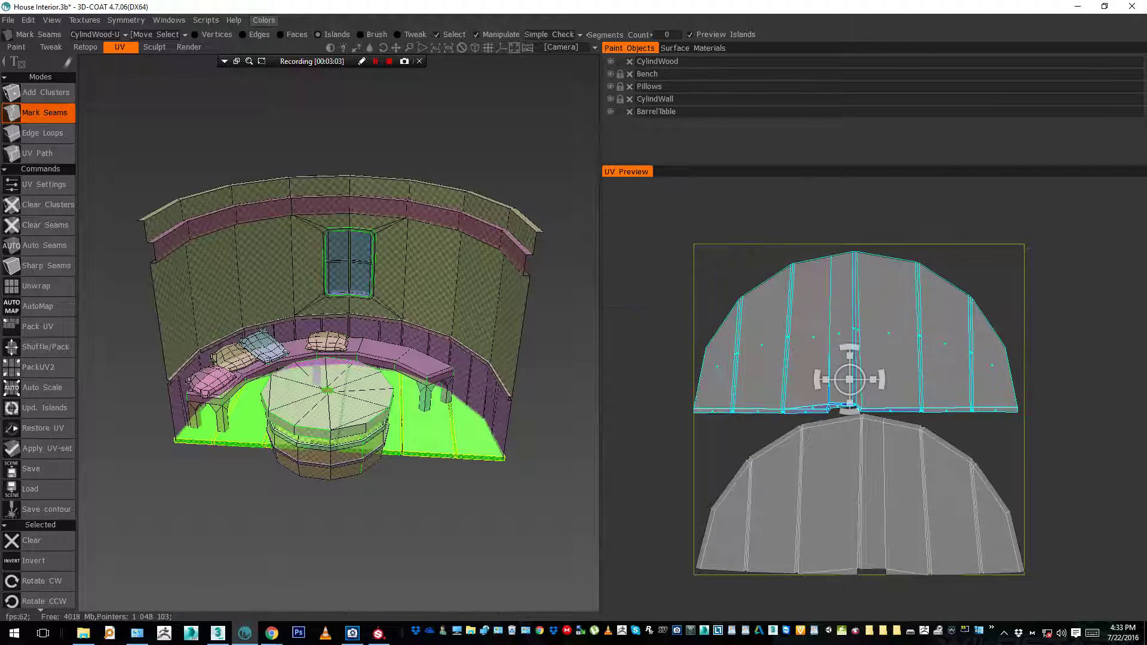
pyautogui.click(84, 20)
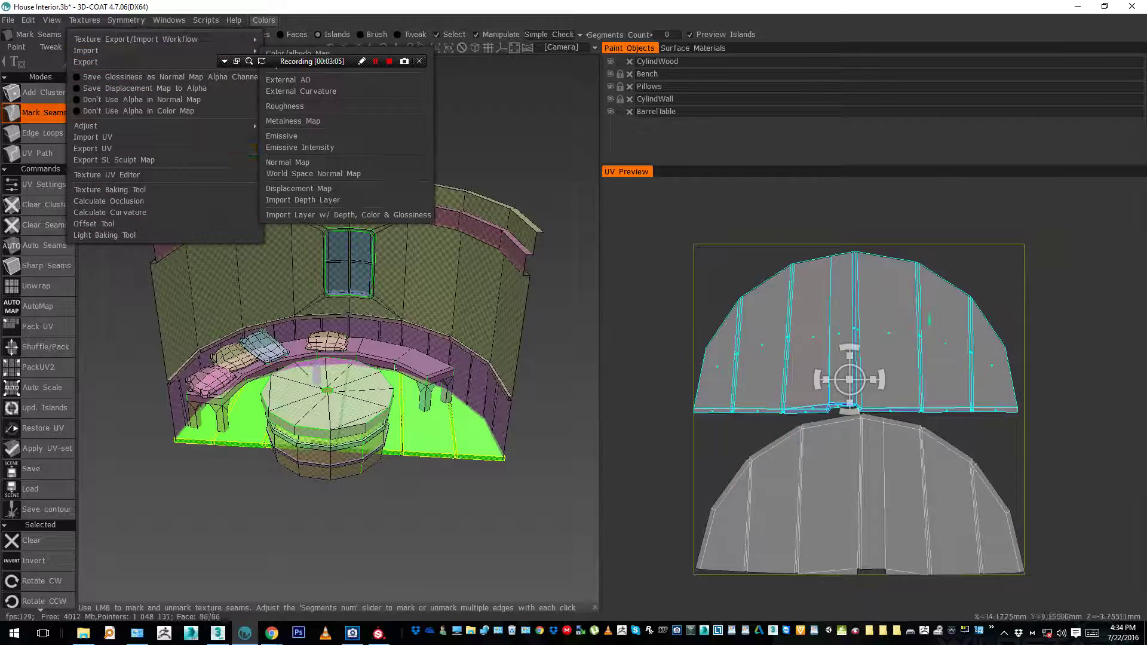
pyautogui.press('Escape')
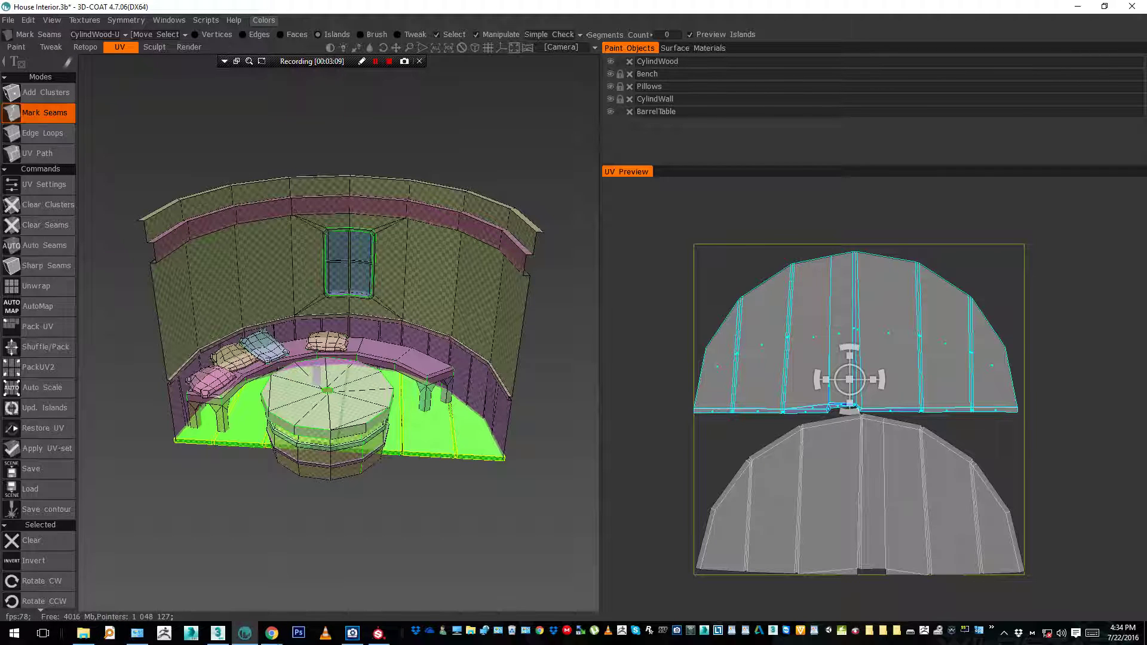
# Return to the Paint room without applying the UV changes and view the house interior from several angles
pyautogui.click(16, 48)
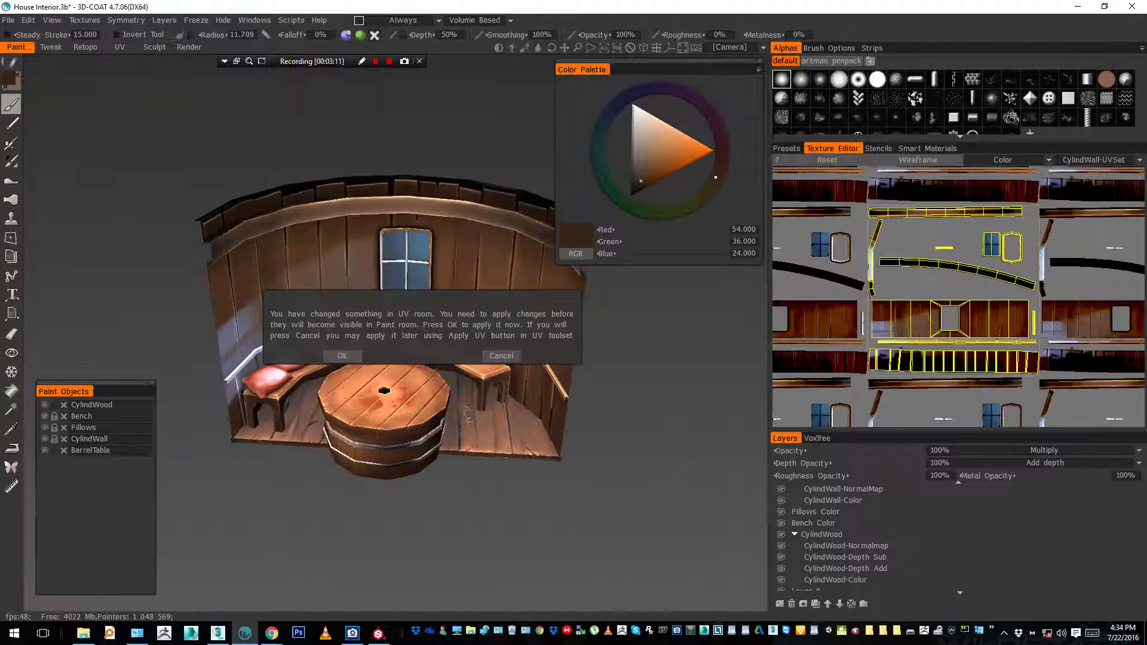
pyautogui.click(502, 356)
pyautogui.moveTo(501, 355)
pyautogui.keyDown('alt'); pyautogui.mouseDown()
pyautogui.moveTo(265, 191)
pyautogui.moveTo(353, 138)
pyautogui.moveTo(431, 287)
pyautogui.moveTo(419, 227)
pyautogui.moveTo(442, 251)
pyautogui.mouseUp(); pyautogui.keyUp('alt')
pyautogui.moveTo(442, 251)
pyautogui.keyDown('alt'); pyautogui.mouseDown(button='middle')
pyautogui.moveTo(453, 206)
pyautogui.moveTo(451, 226)
pyautogui.mouseUp(button='middle'); pyautogui.keyUp('alt')
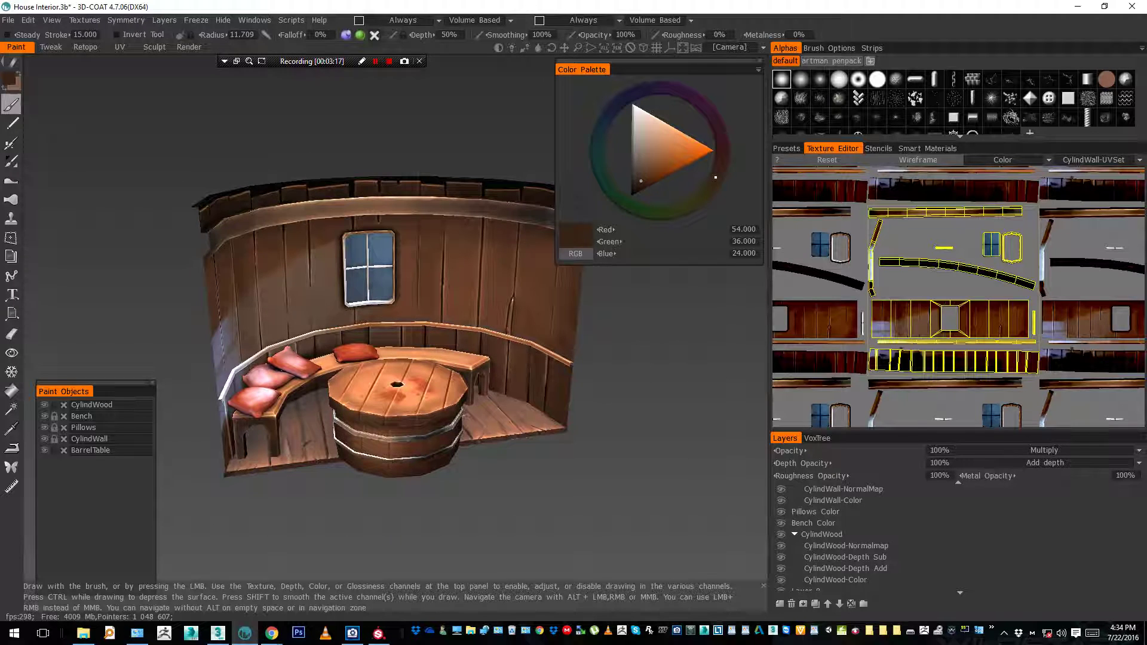
pyautogui.keyDown('alt'); pyautogui.moveTo(492, 382); pyautogui.dragTo(478, 382); pyautogui.keyUp('alt')
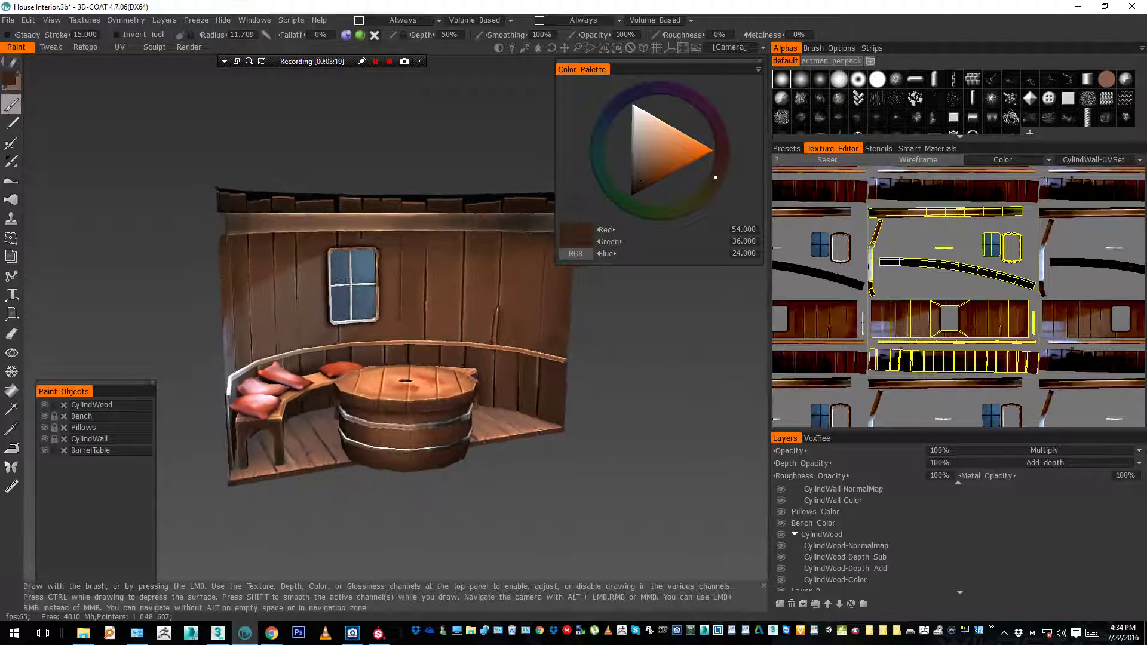
pyautogui.keyDown('alt'); pyautogui.moveTo(407, 335); pyautogui.dragTo(408, 363); pyautogui.keyUp('alt')
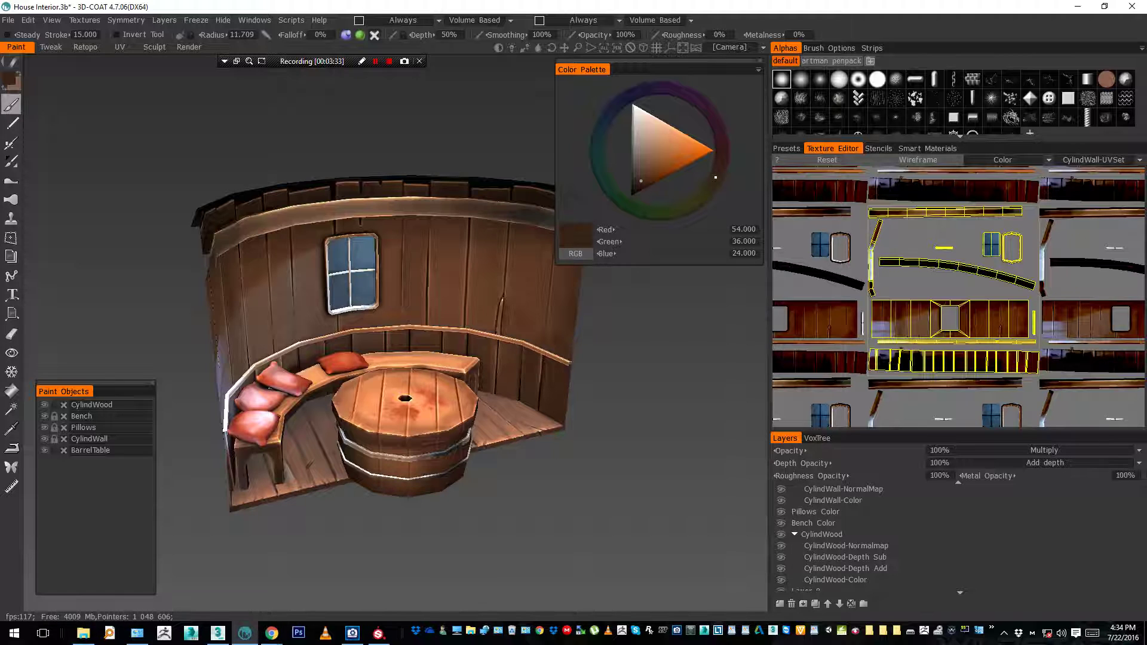
# Go to the UV room and examine the UV set list and its rename option, keeping CylindWood-UVSet as the current set
pyautogui.click(120, 47)
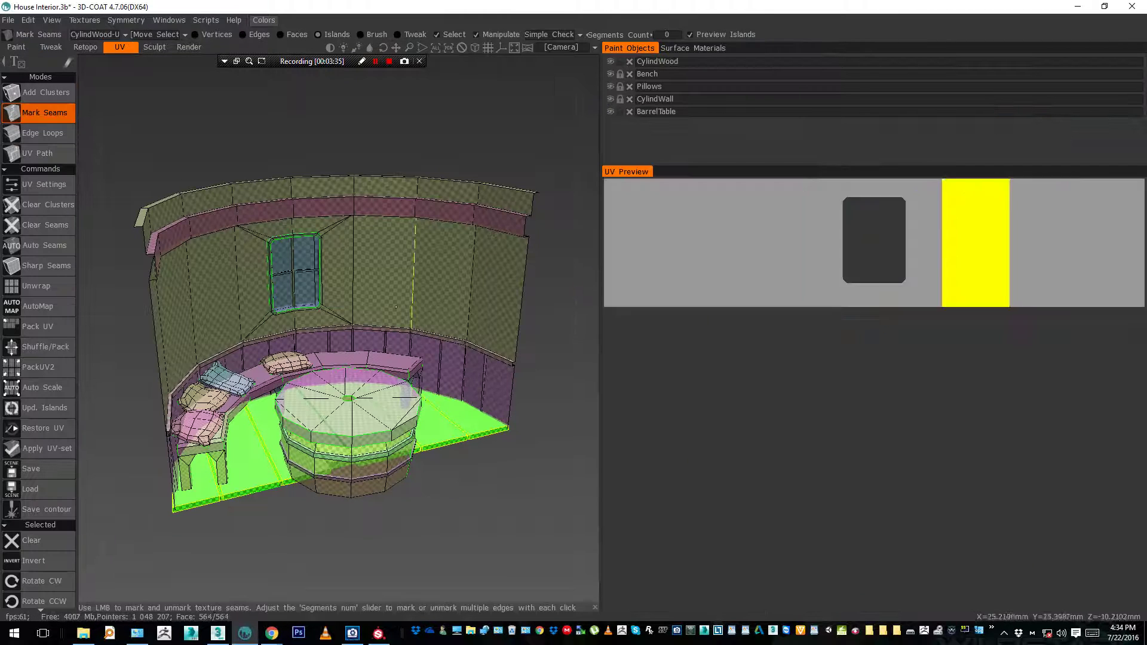
pyautogui.click(95, 34)
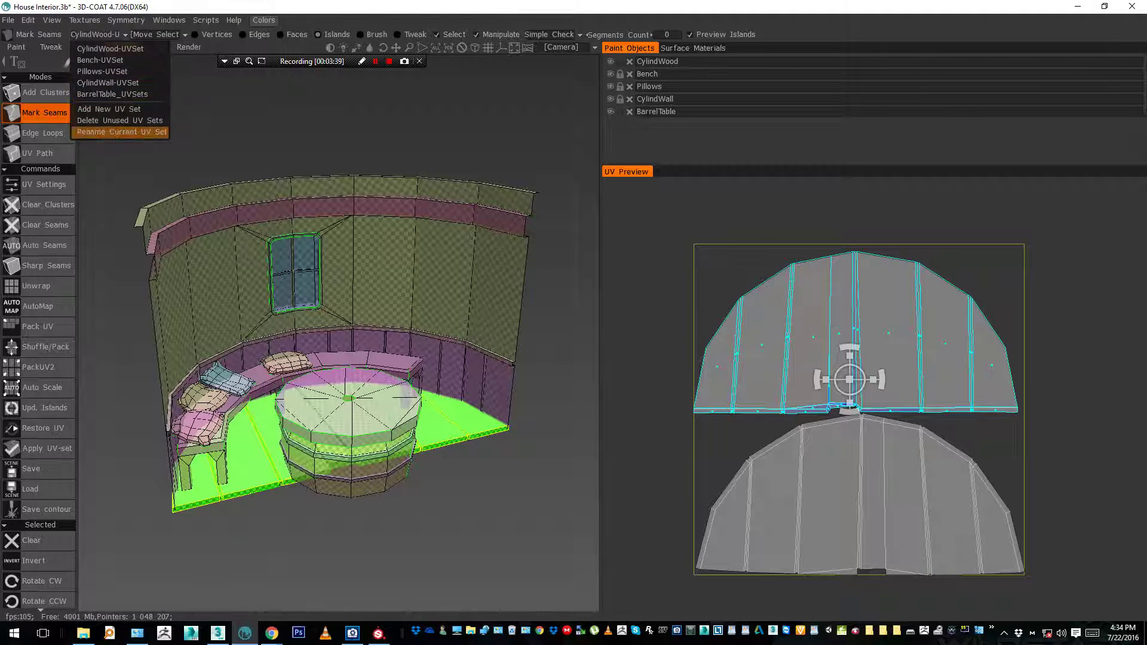
pyautogui.click(119, 132)
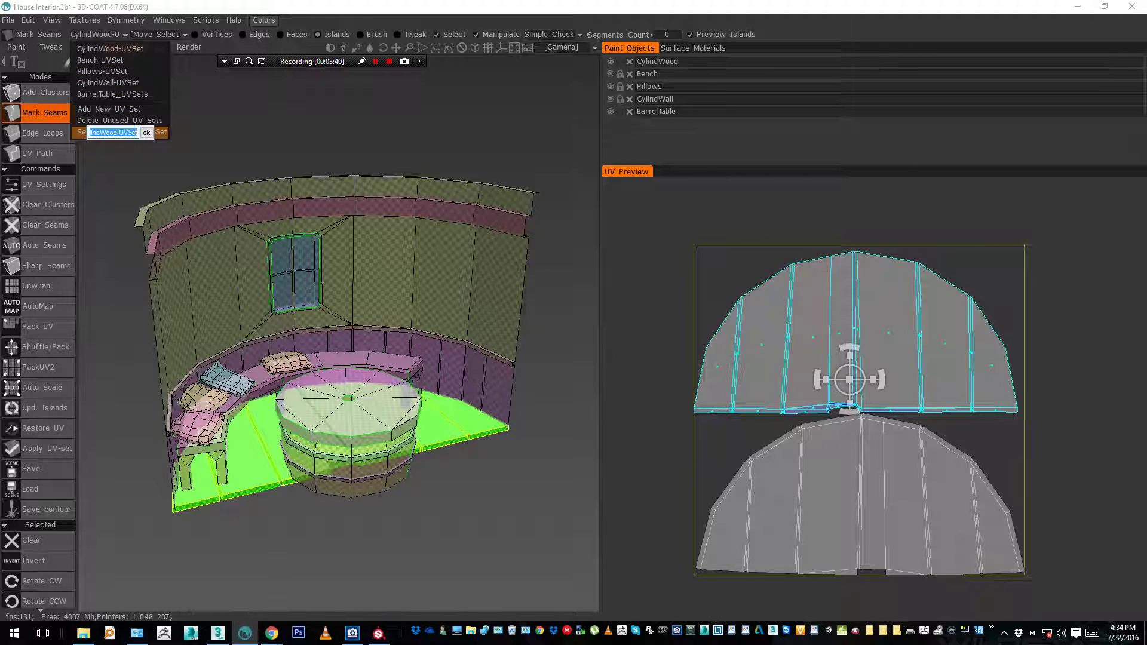
pyautogui.click(147, 132)
pyautogui.click(97, 35)
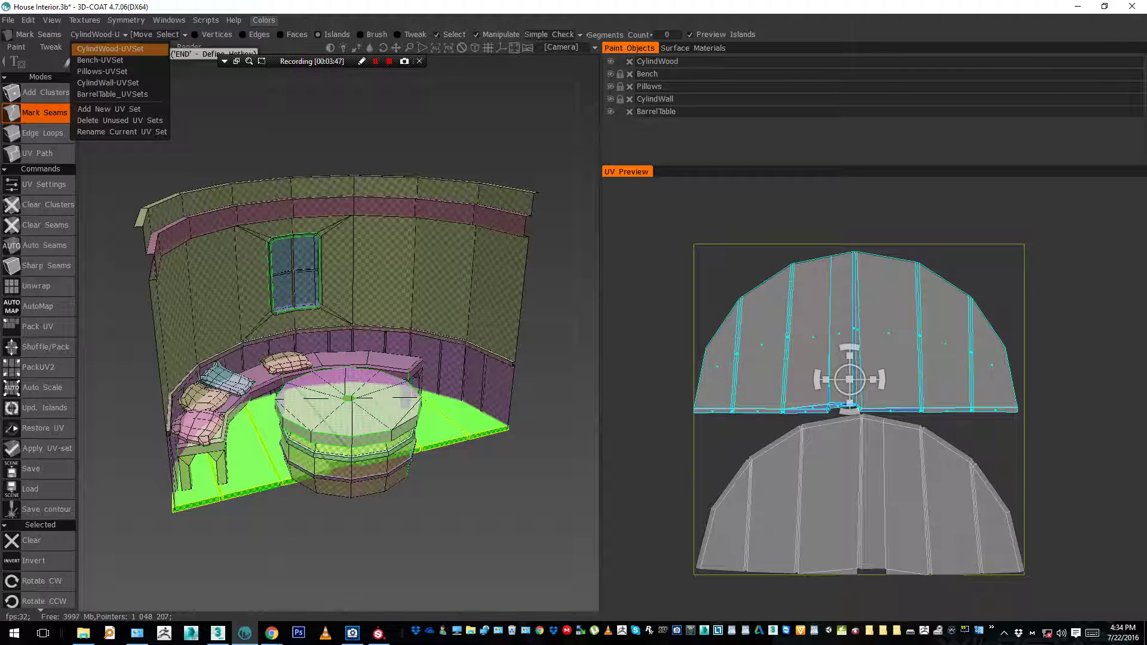
pyautogui.click(110, 49)
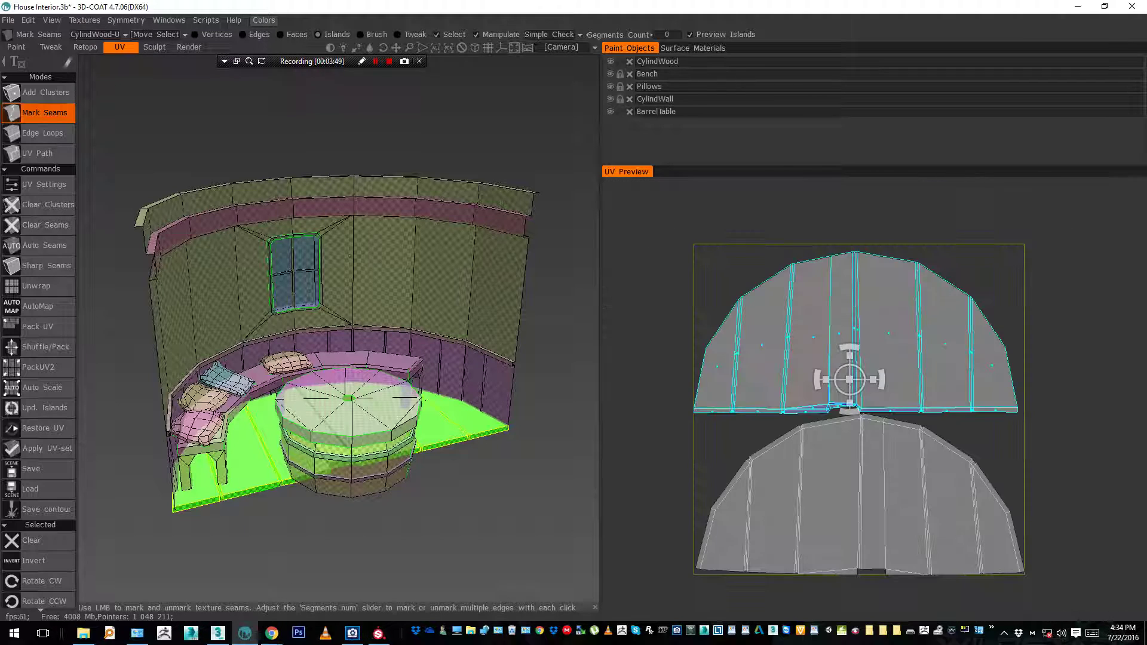
# Start adding a new UV set and set its texture width and height to 4096
pyautogui.click(95, 34)
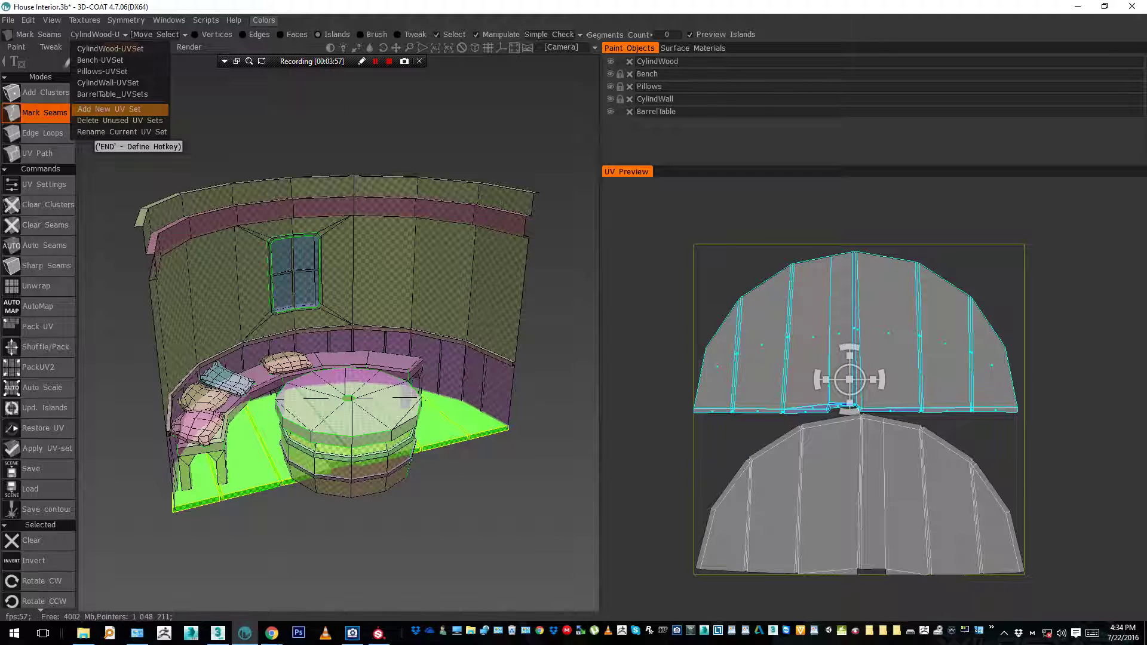
pyautogui.click(119, 109)
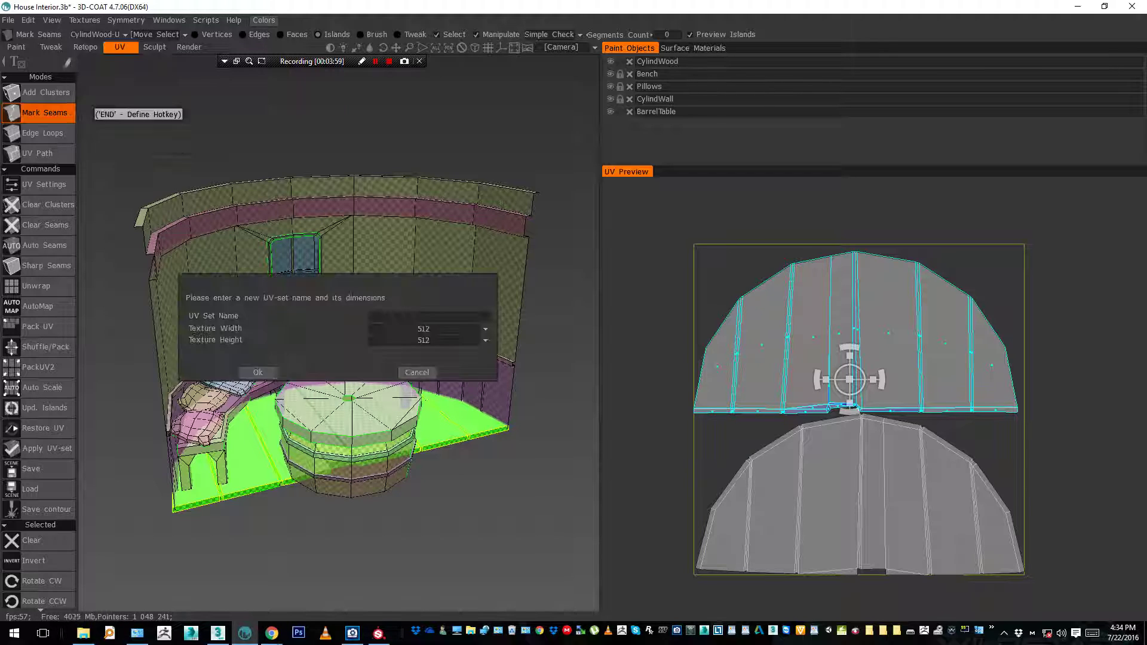
pyautogui.click(455, 328)
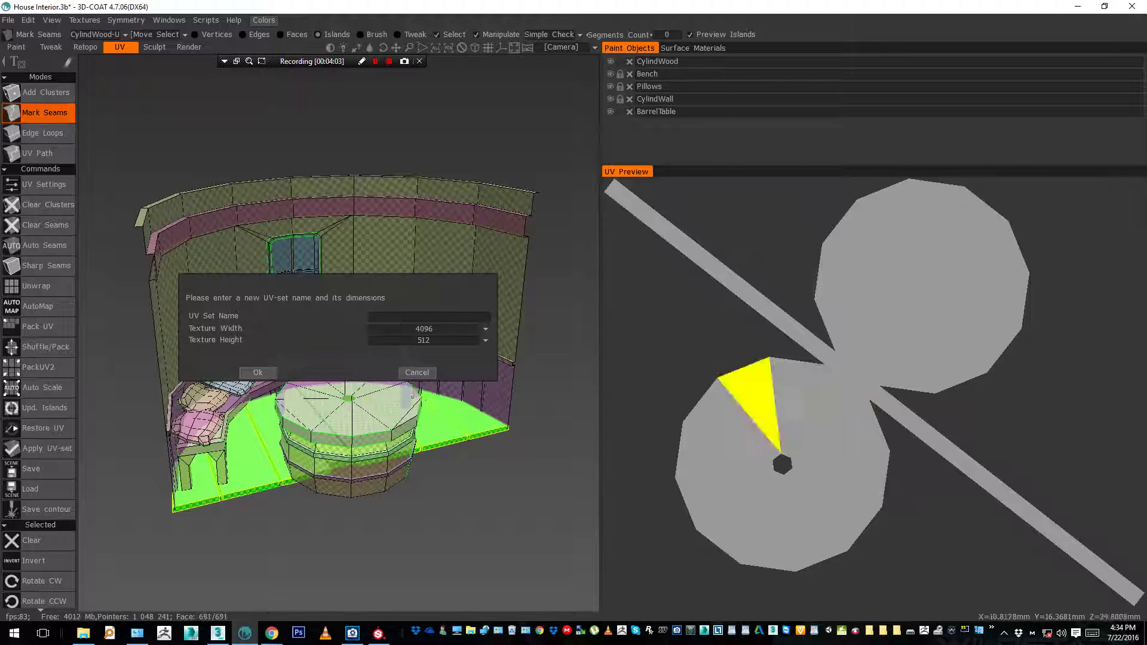
pyautogui.click(428, 411)
pyautogui.click(428, 340)
pyautogui.click(429, 422)
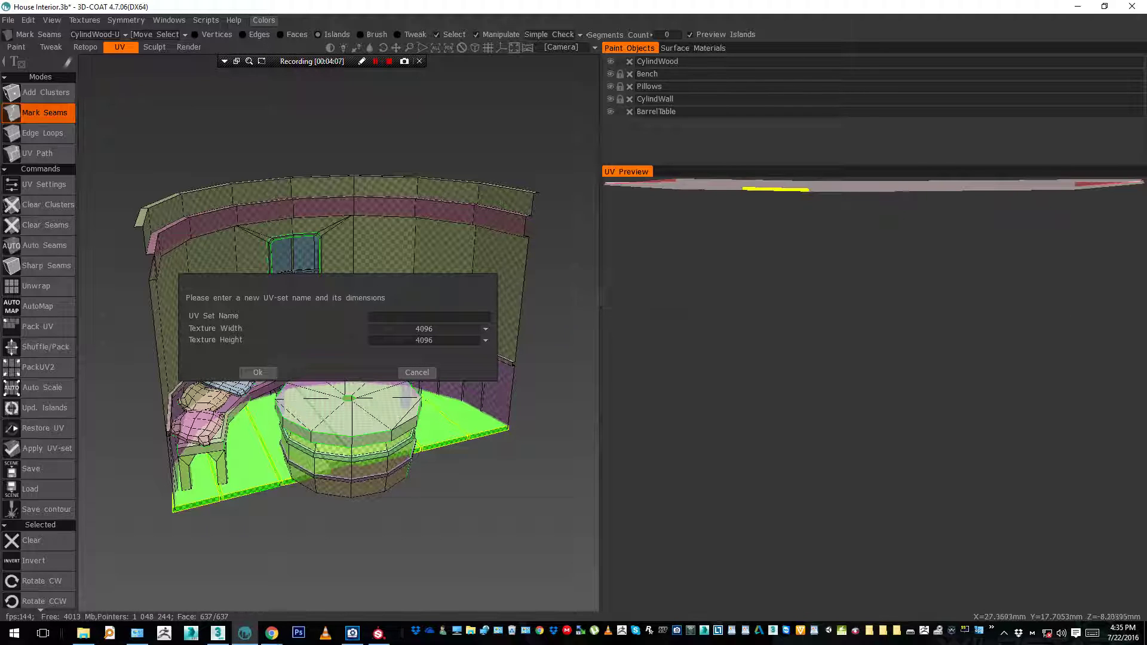
# Change the new UV set's texture width and height to 2048, name it Regroup and create it
pyautogui.click(428, 328)
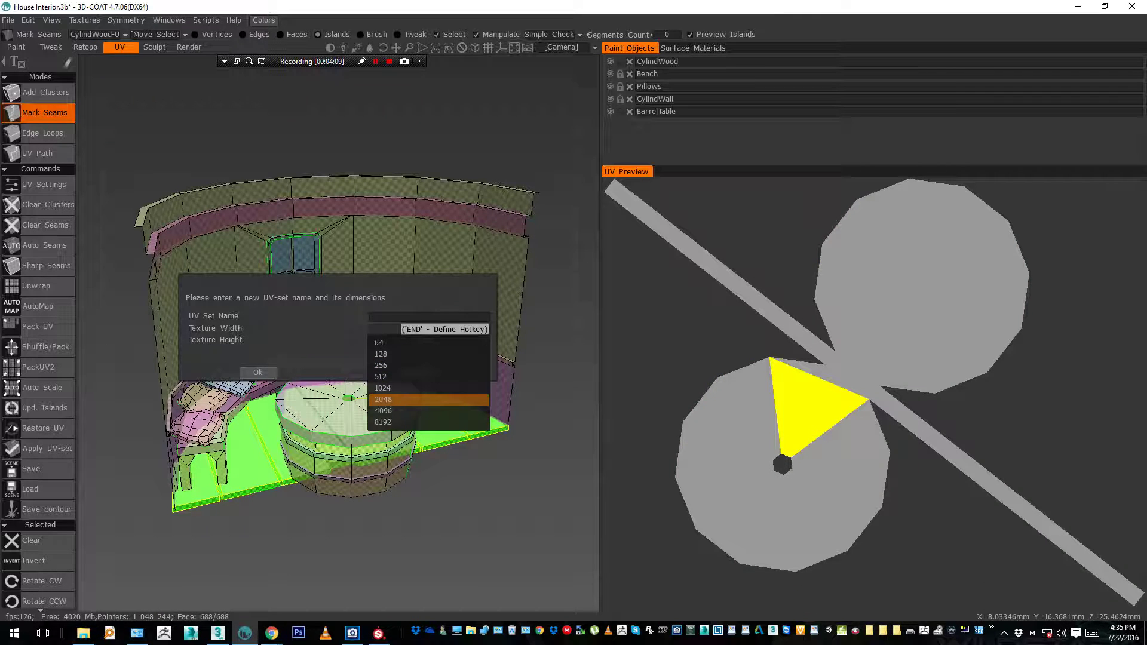
pyautogui.click(429, 399)
pyautogui.click(429, 340)
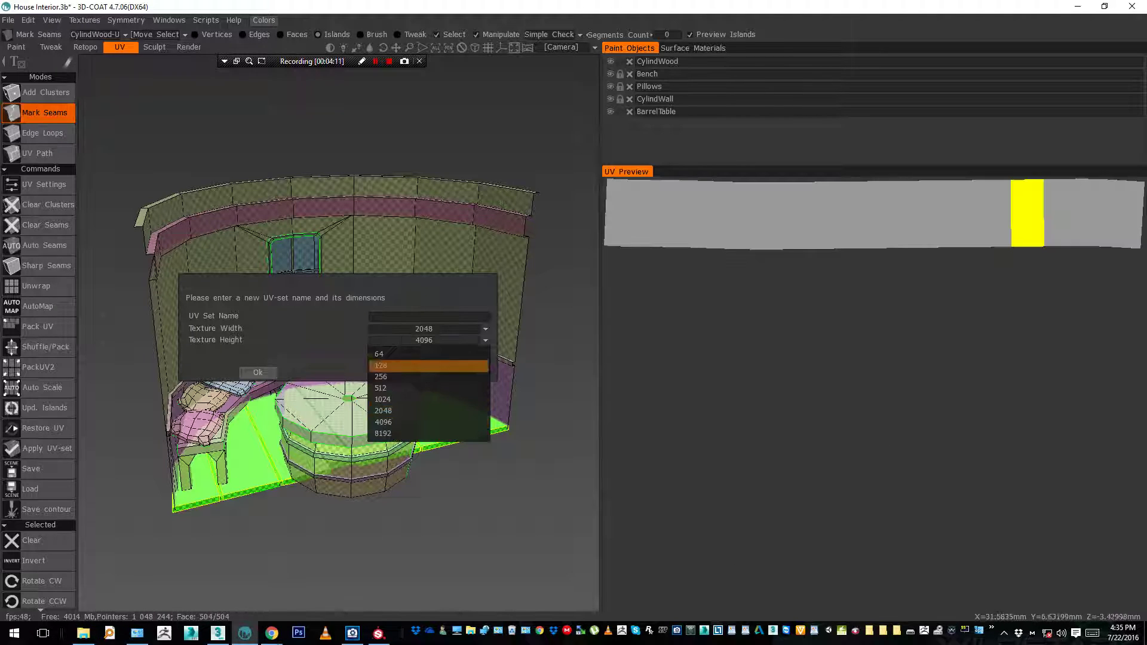
pyautogui.click(429, 410)
pyautogui.click(428, 316)
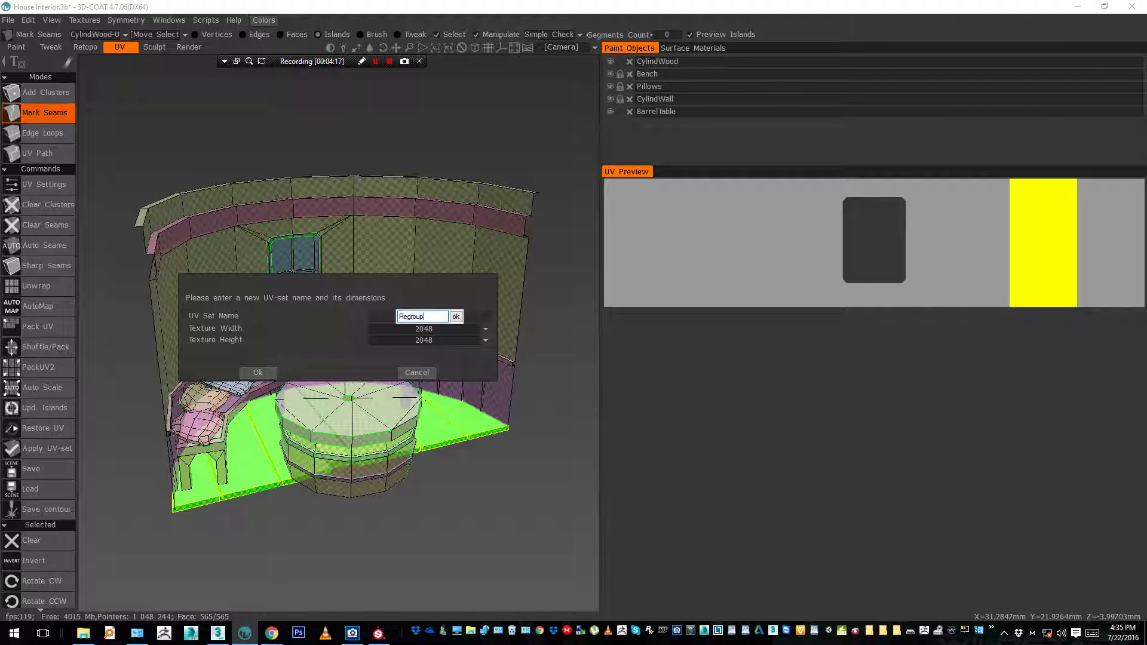
pyautogui.press('Return')
pyautogui.click(257, 372)
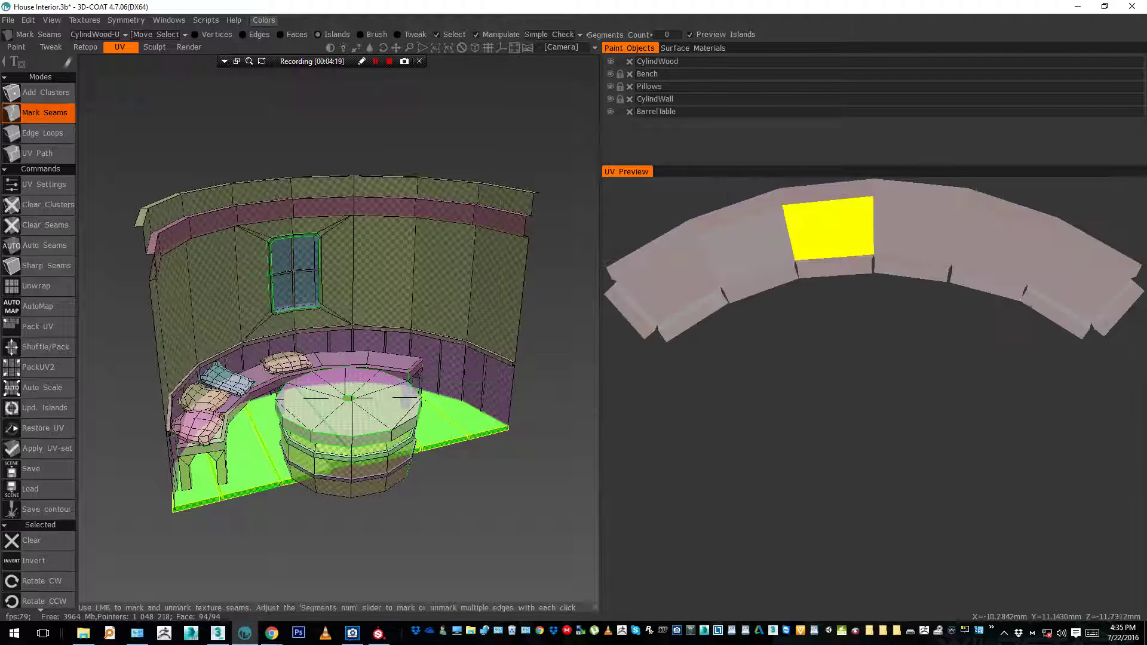
# Display the Regroup UV set to check its contents and view the room from another angle
pyautogui.click(96, 34)
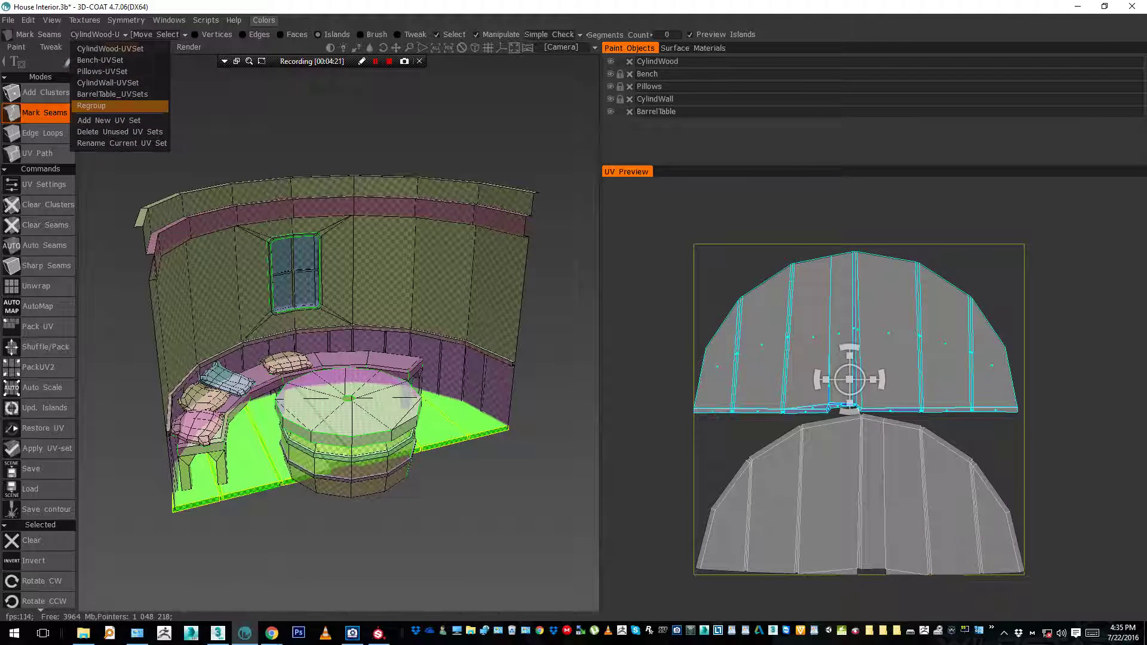
pyautogui.click(91, 105)
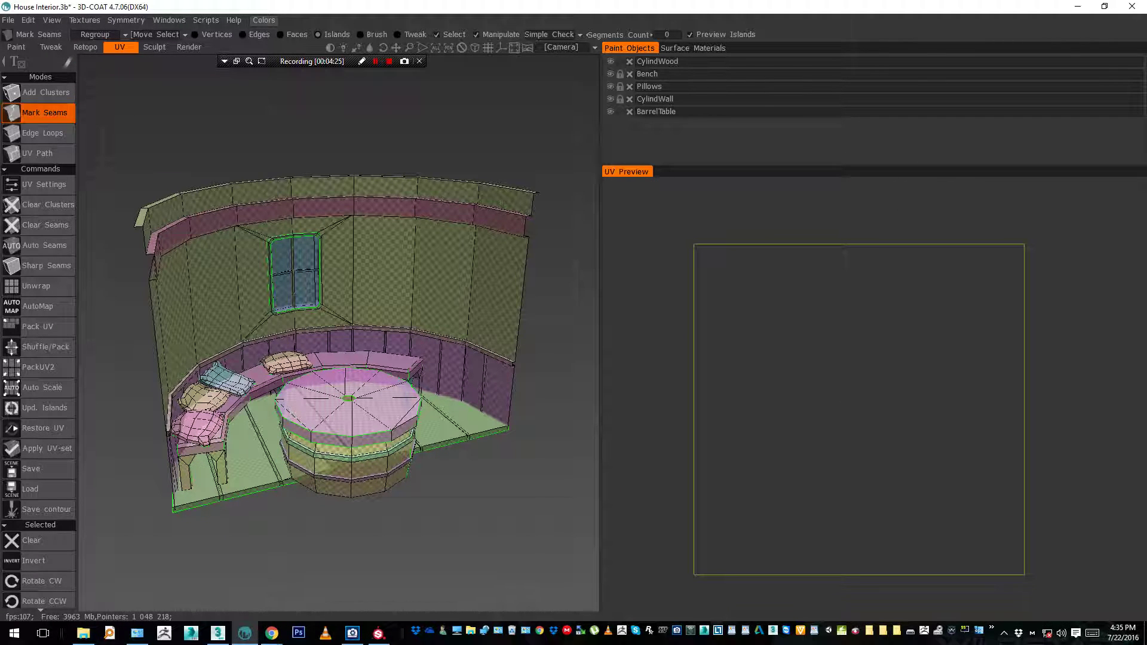
pyautogui.keyDown('alt'); pyautogui.moveTo(322, 305); pyautogui.dragTo(437, 269); pyautogui.keyUp('alt')
pyautogui.keyDown('alt'); pyautogui.moveTo(436, 269); pyautogui.dragTo(363, 319, button='middle'); pyautogui.keyUp('alt')
# Switch to CylindWood-UVSet, select both of its floor islands and move them to the Regroup UV set
pyautogui.click(95, 34)
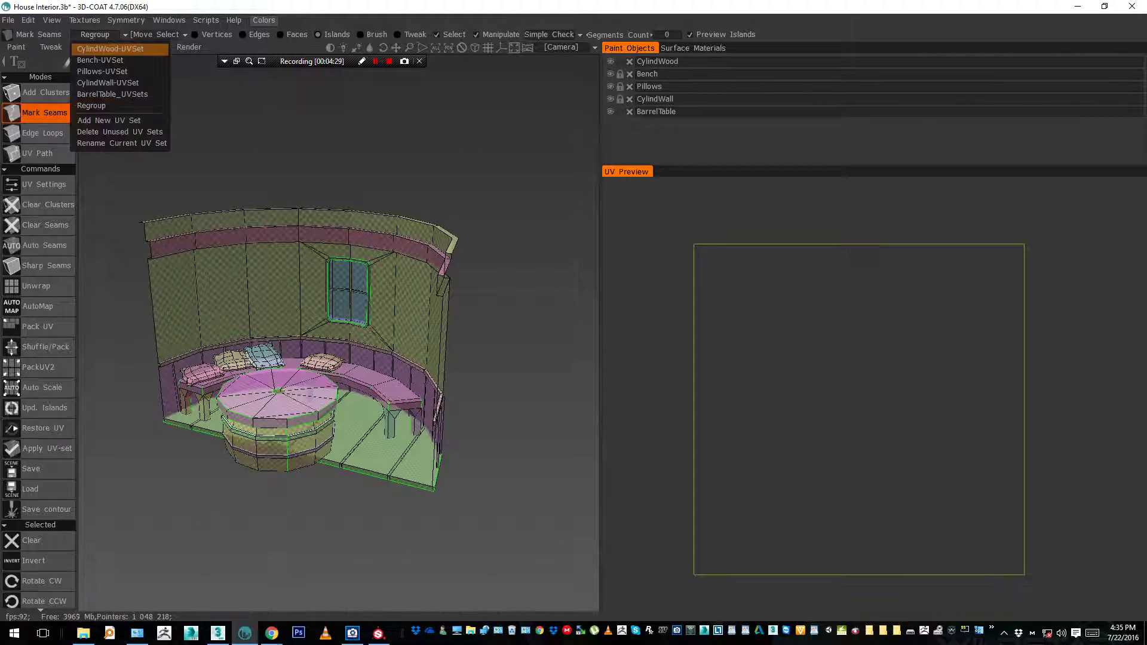
pyautogui.click(101, 51)
pyautogui.keyDown('alt'); pyautogui.moveTo(358, 359); pyautogui.dragTo(363, 365); pyautogui.keyUp('alt')
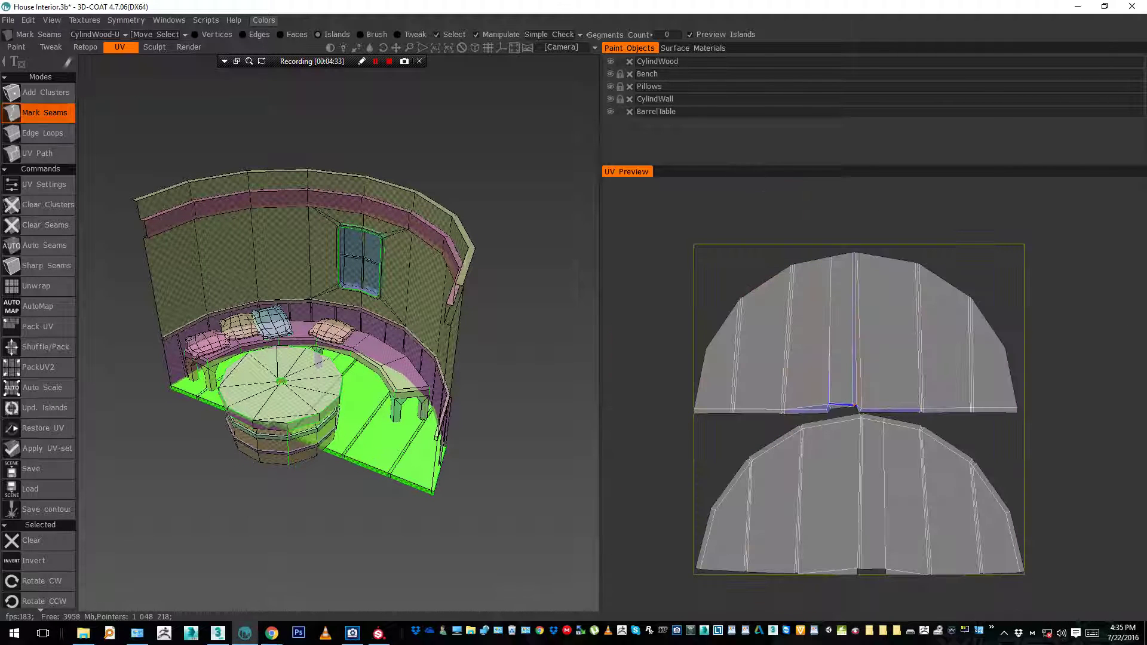
pyautogui.click(870, 349)
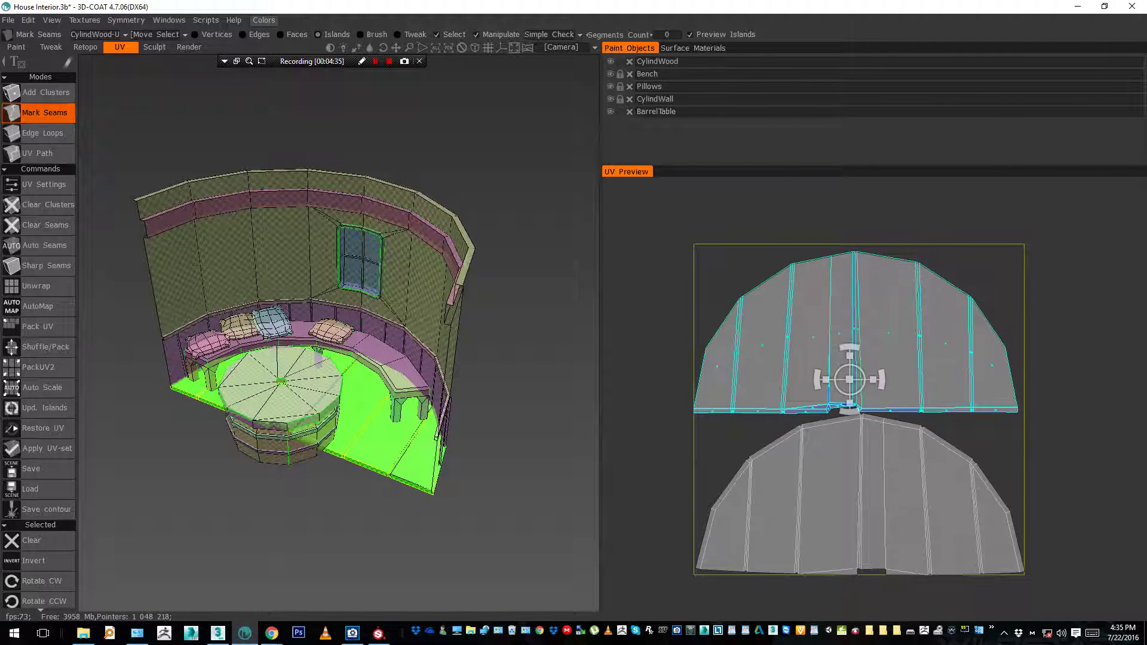
pyautogui.click(31, 541)
pyautogui.scroll(-3, 36, 418)
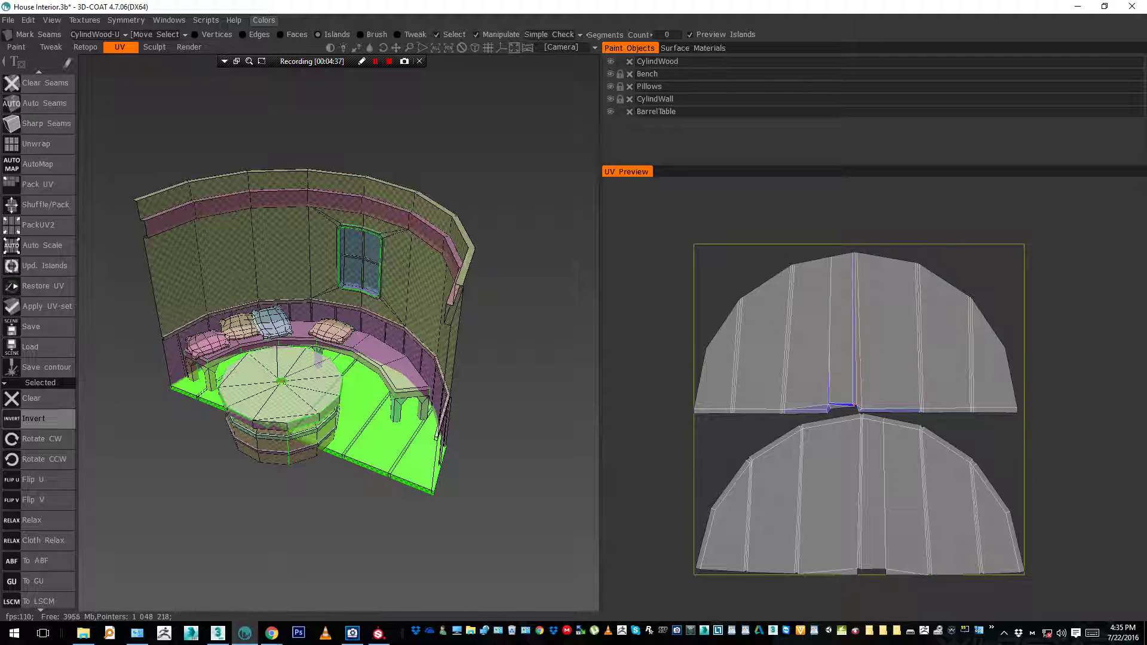
pyautogui.click(36, 418)
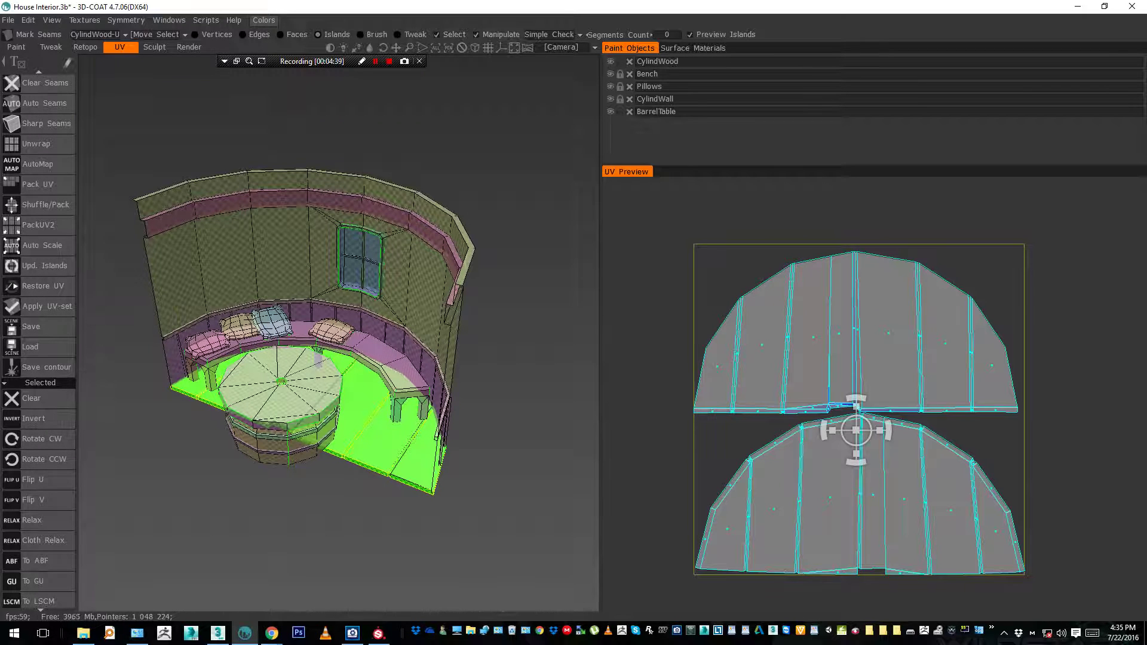
pyautogui.click(173, 34)
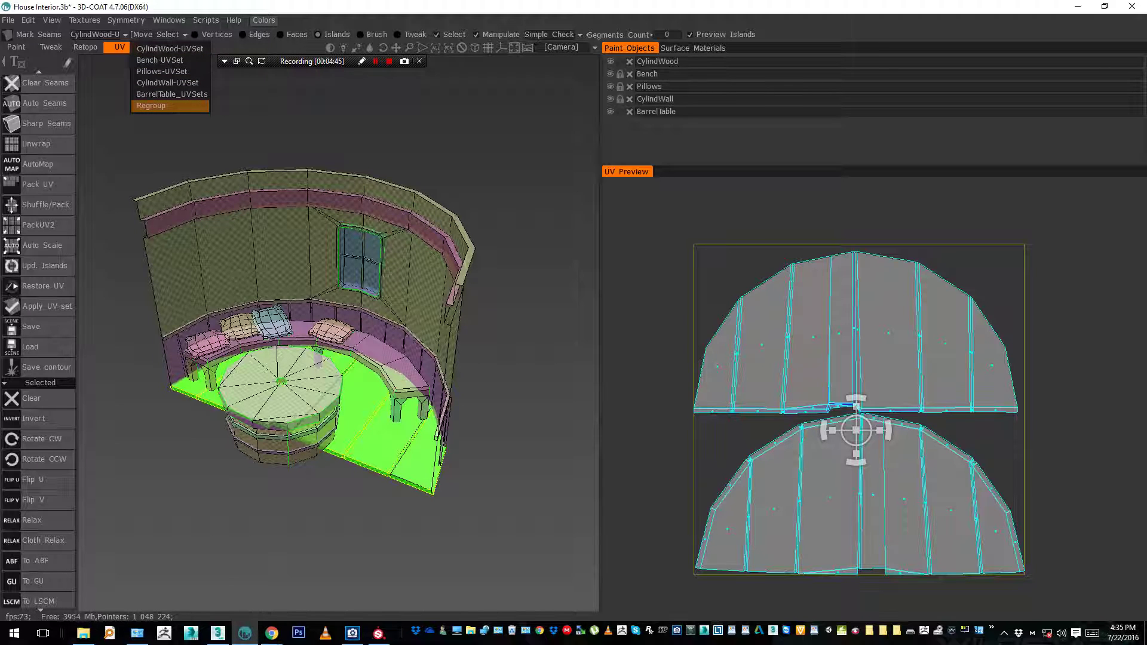
pyautogui.click(151, 105)
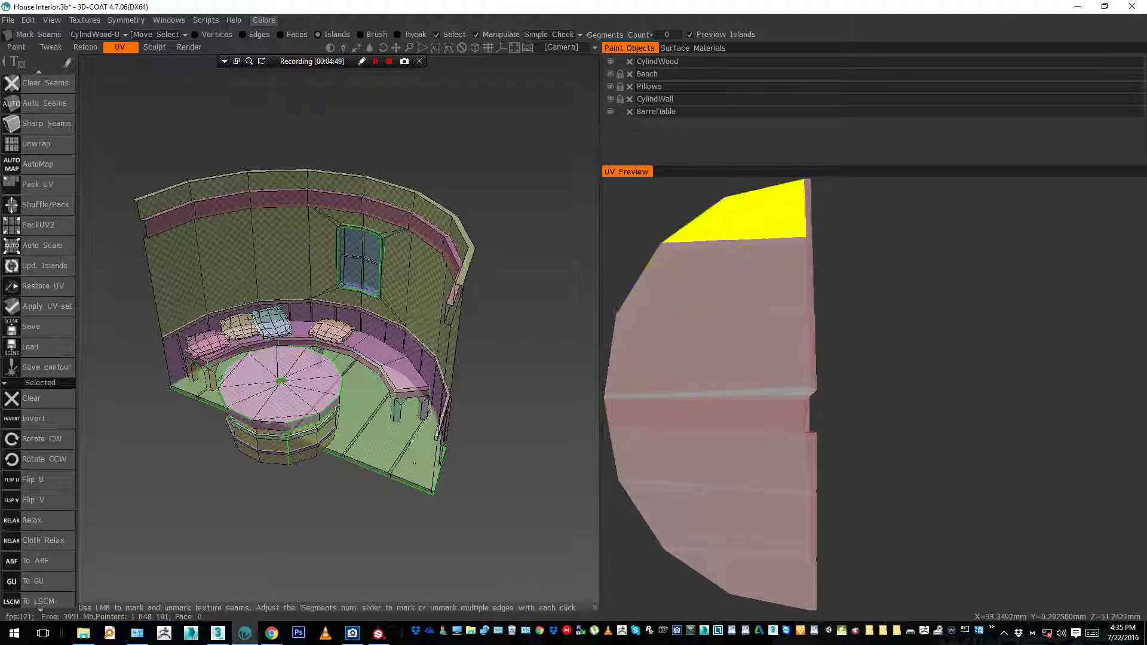
# Display the Regroup UV set and select both floor islands in it
pyautogui.click(97, 34)
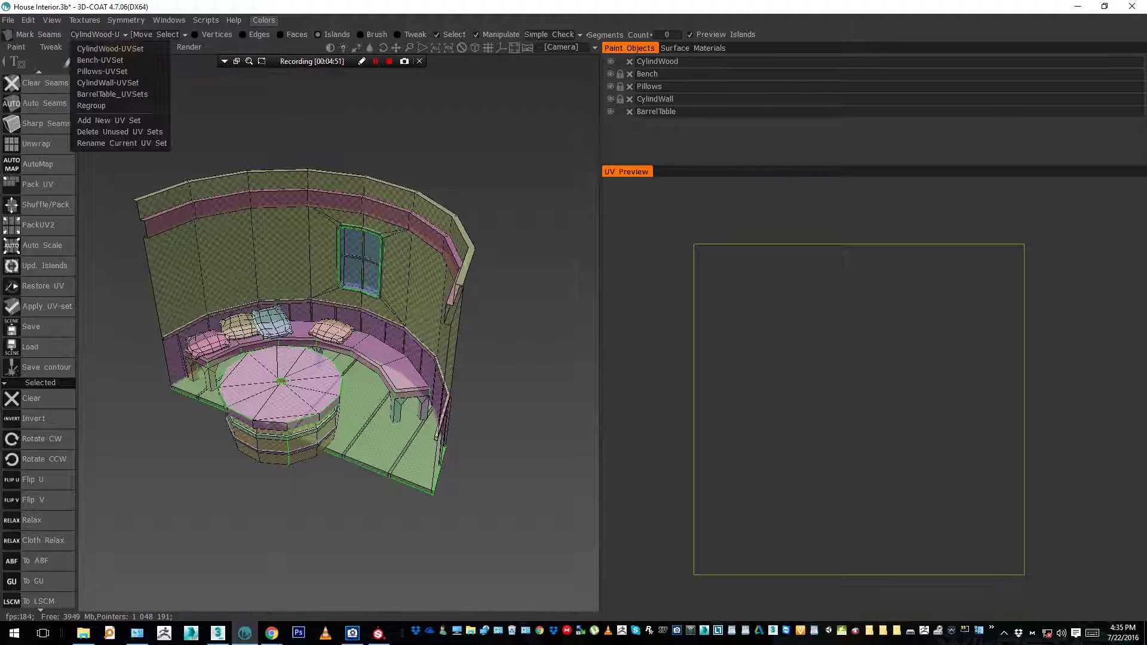
pyautogui.click(120, 106)
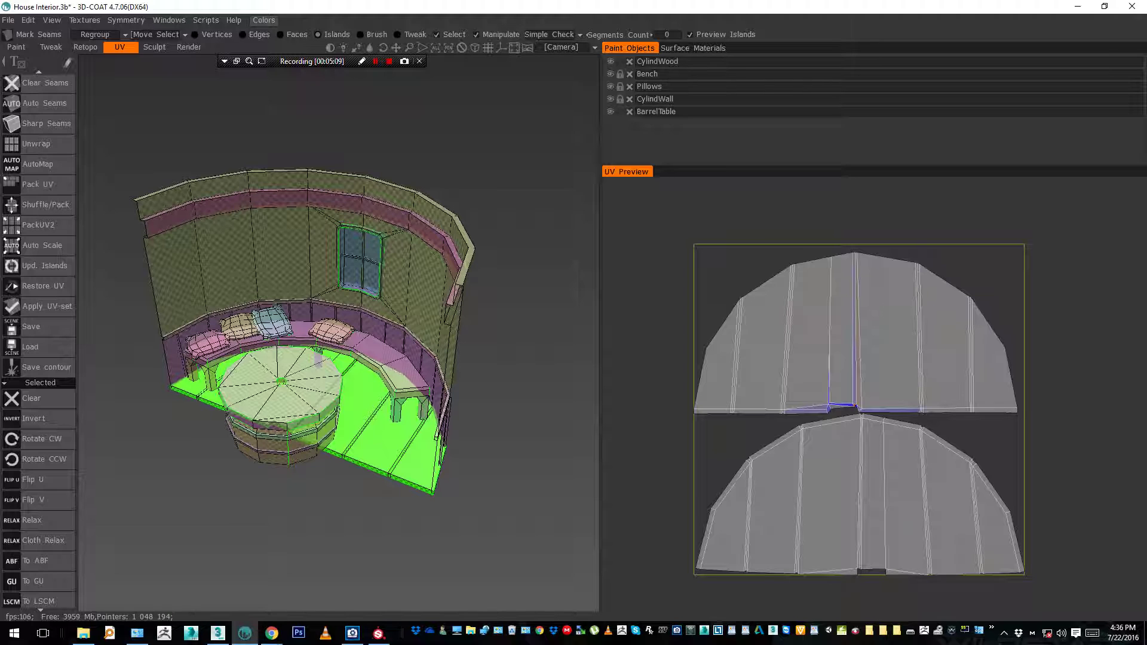
pyautogui.click(862, 490)
pyautogui.keyDown('shift'); pyautogui.click(860, 359); pyautogui.keyUp('shift')
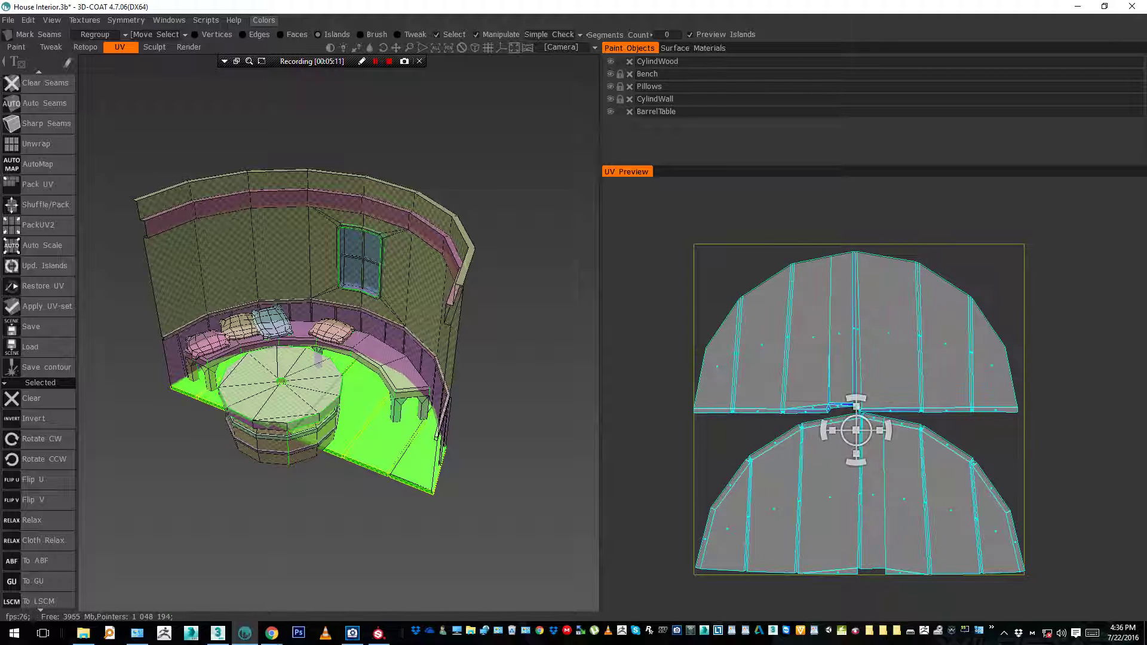
# Try scaling the two selected floor islands down inside the UV square, and undo it
pyautogui.scroll(3, 852, 421)
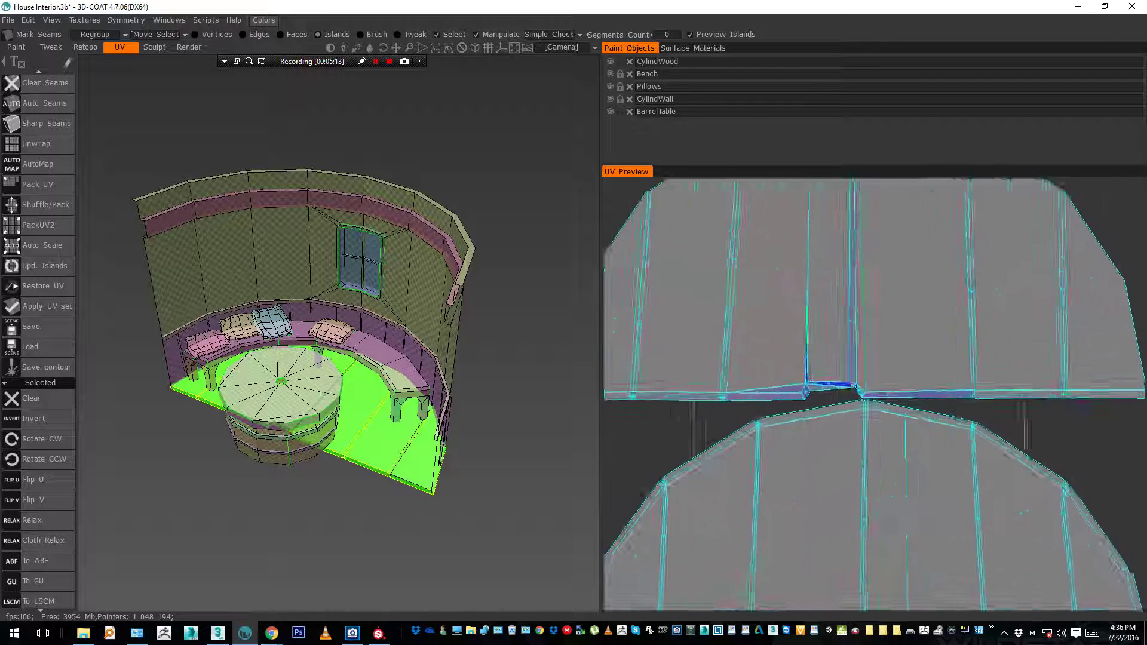
pyautogui.scroll(-6, 856, 429)
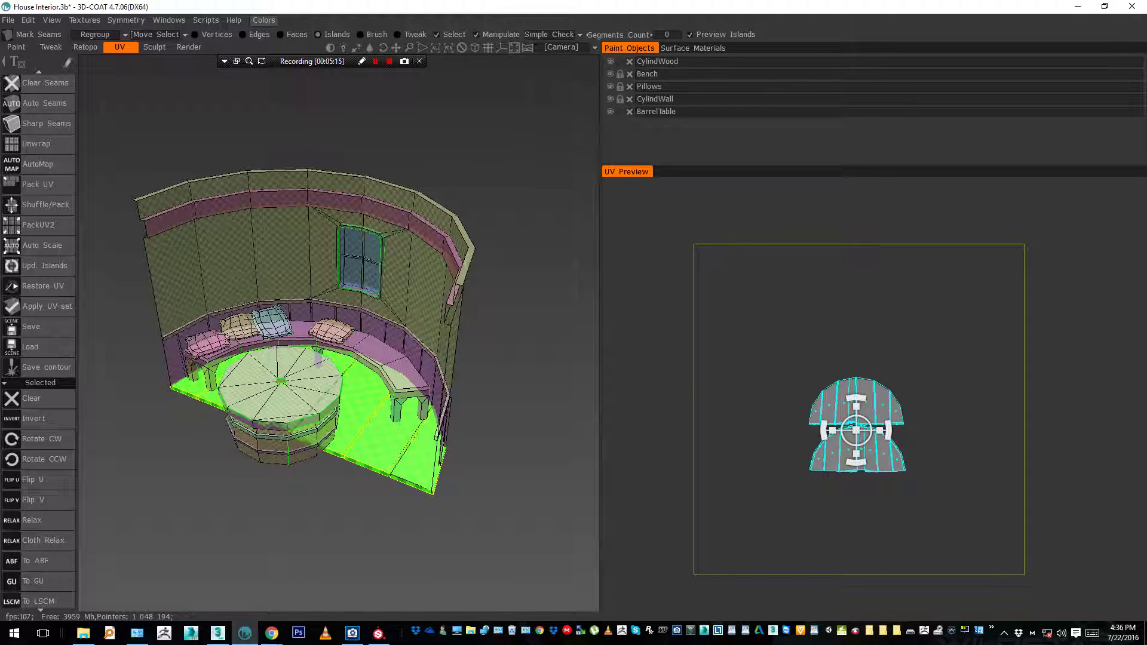
pyautogui.moveTo(857, 425); pyautogui.dragTo(856, 398)
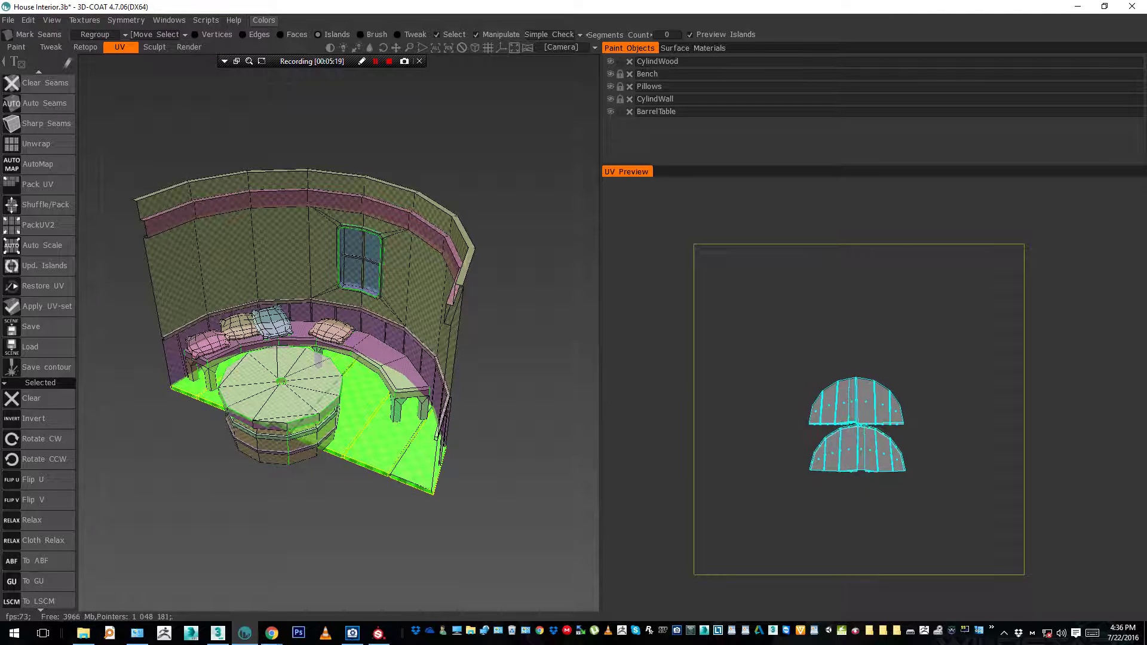
pyautogui.hotkey('ctrl', 'z')
pyautogui.hotkey('ctrl', 'z')
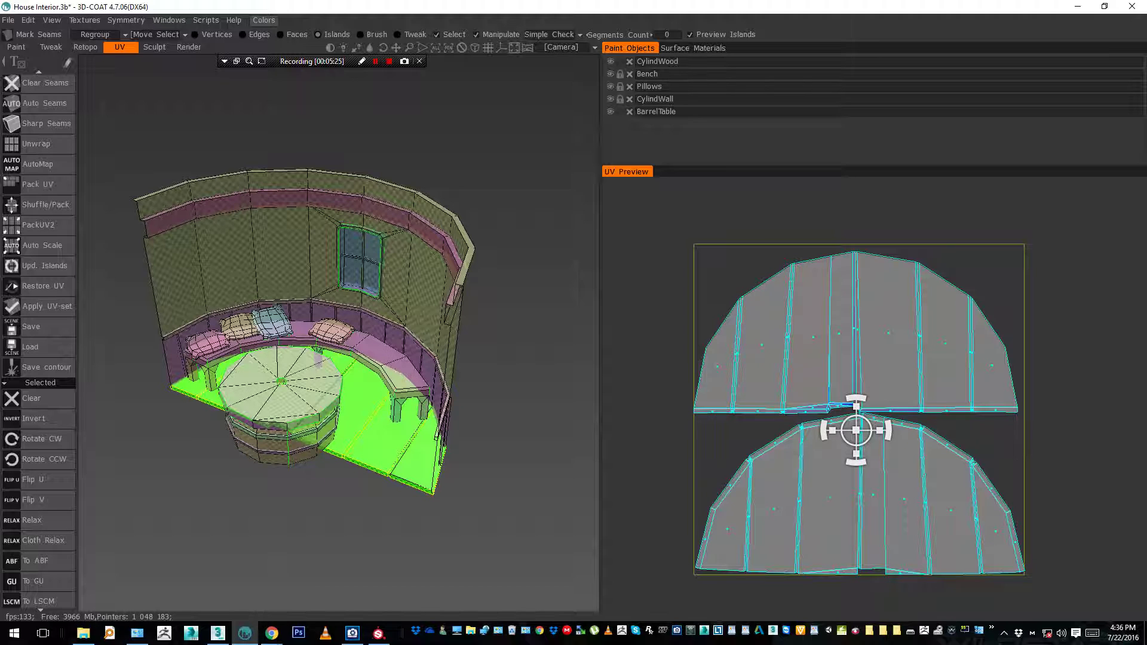
# Move both floor islands out of the UV square to the empty area directly above it
pyautogui.moveTo(857, 430)
pyautogui.mouseDown()
pyautogui.moveTo(818, 430)
pyautogui.moveTo(856, 425)
pyautogui.mouseUp()
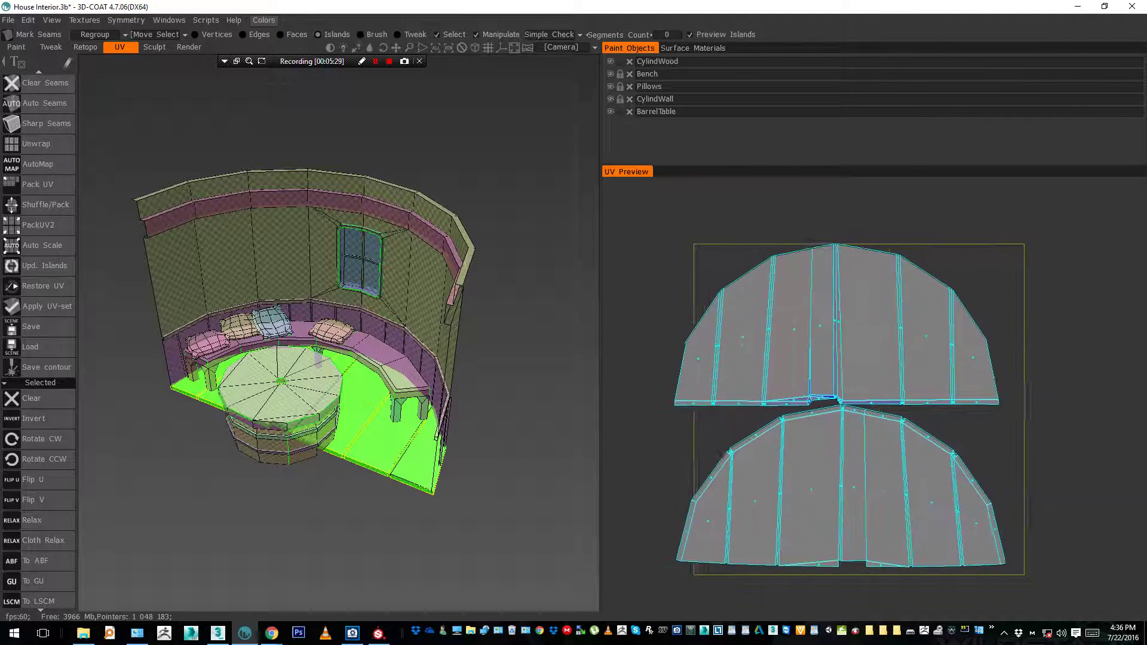
pyautogui.scroll(-3, 874, 450)
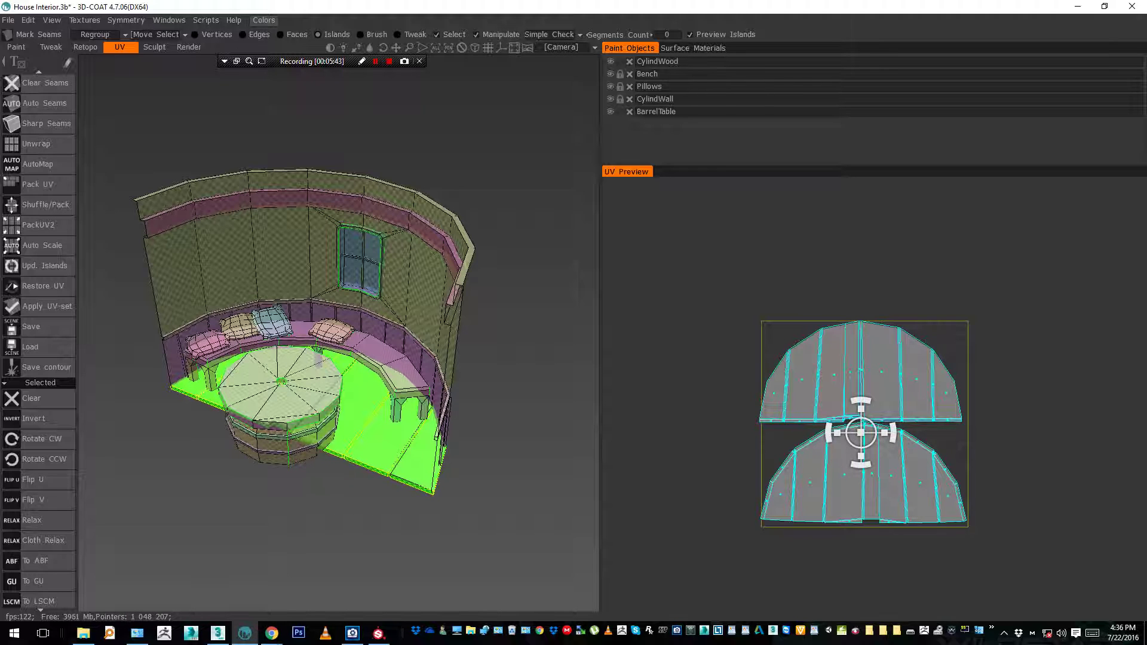
pyautogui.moveTo(861, 433); pyautogui.dragTo(857, 390)
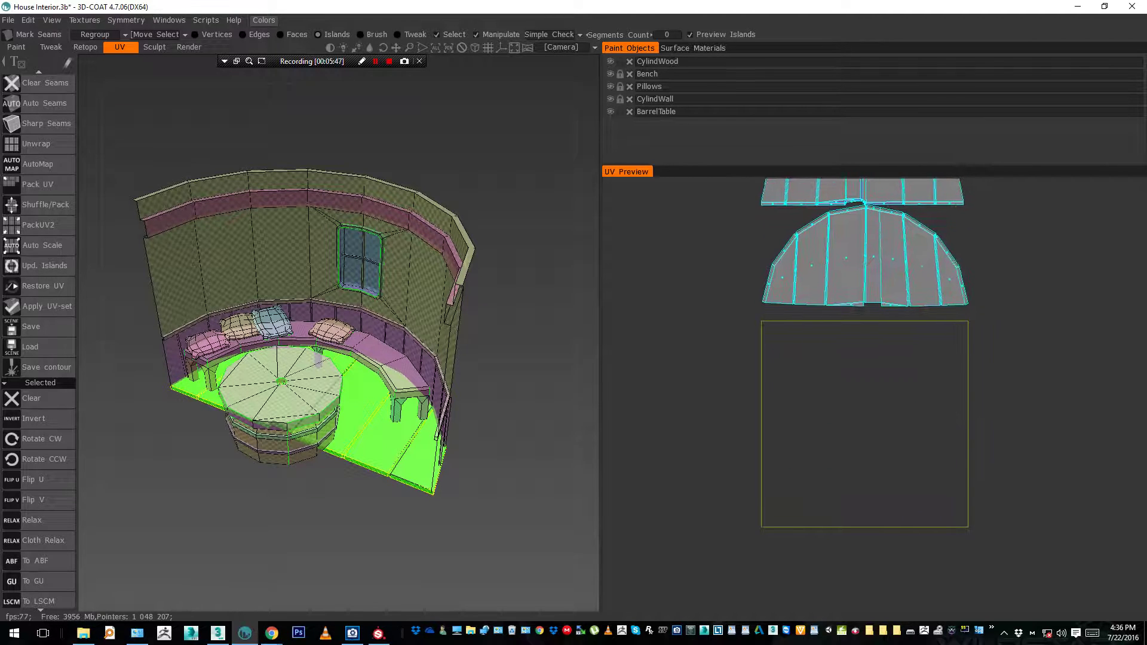
pyautogui.moveTo(862, 216); pyautogui.dragTo(861, 215)
pyautogui.moveTo(861, 215); pyautogui.dragTo(825, 303, button='middle')
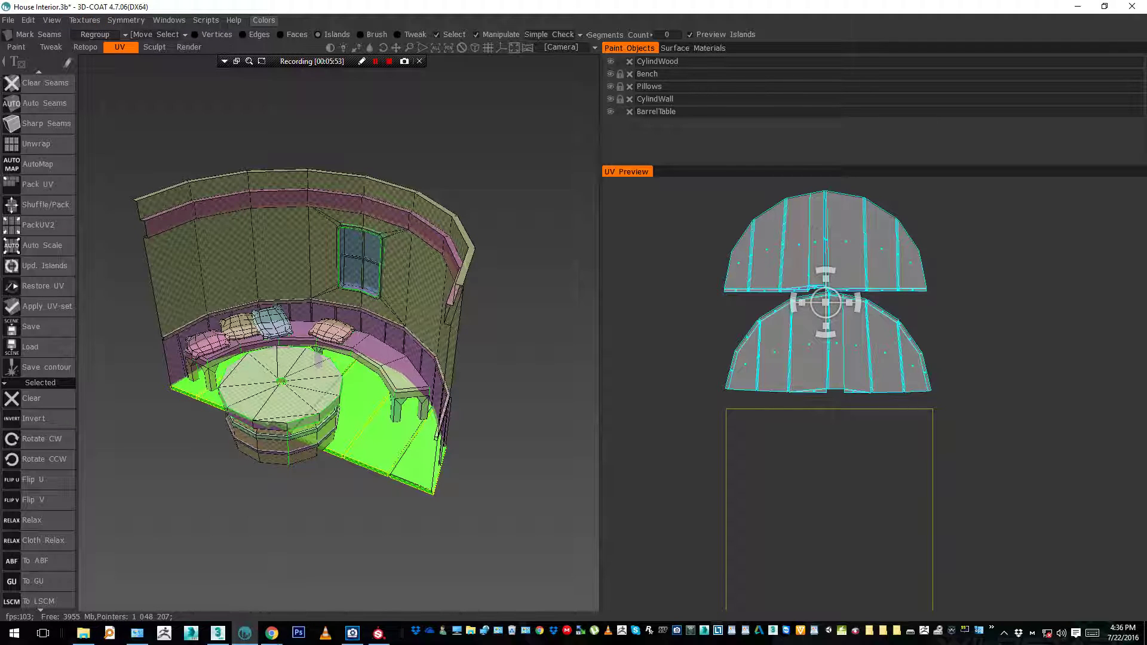
# Switch to Bench-UVSet and move all of its islands to the Regroup UV set
pyautogui.click(96, 34)
pyautogui.click(100, 59)
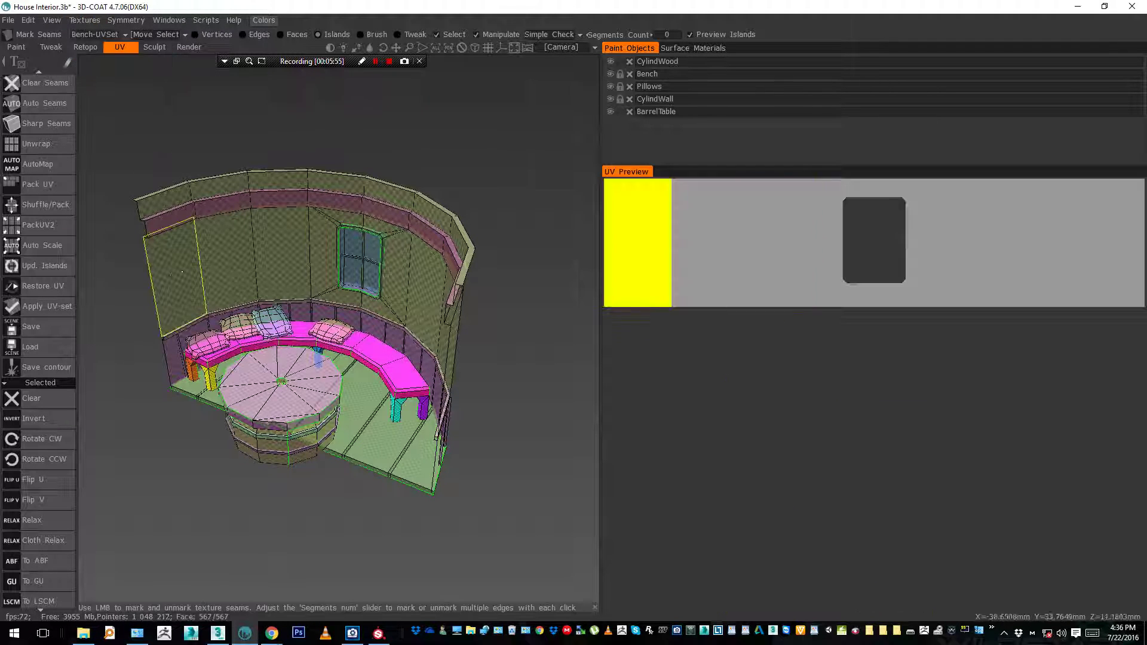
pyautogui.click(126, 34)
pyautogui.click(162, 106)
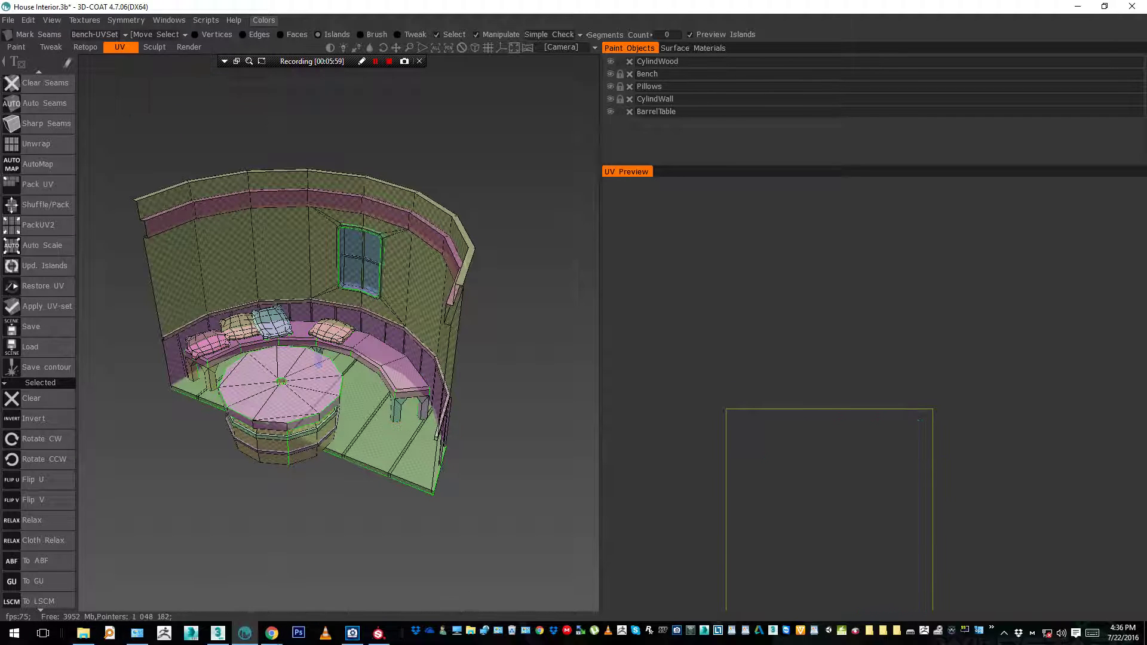
# Display the Regroup UV set and move all bench islands outside the UV square, to its right
pyautogui.click(98, 34)
pyautogui.click(95, 106)
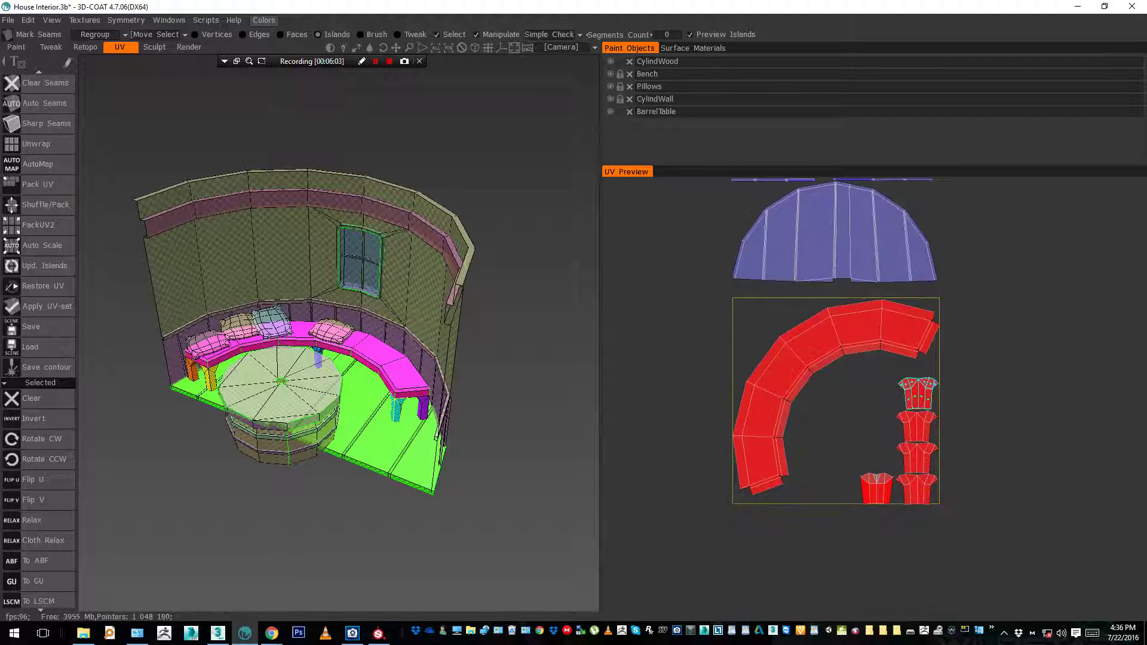
pyautogui.click(775, 434)
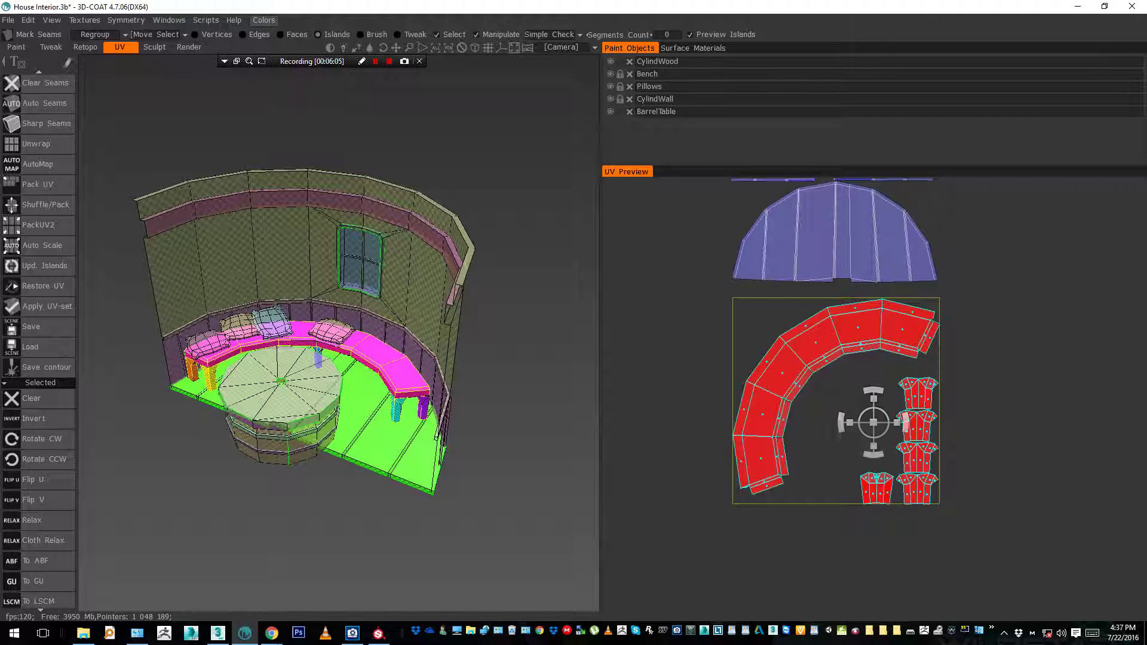
pyautogui.moveTo(874, 423); pyautogui.dragTo(1096, 428)
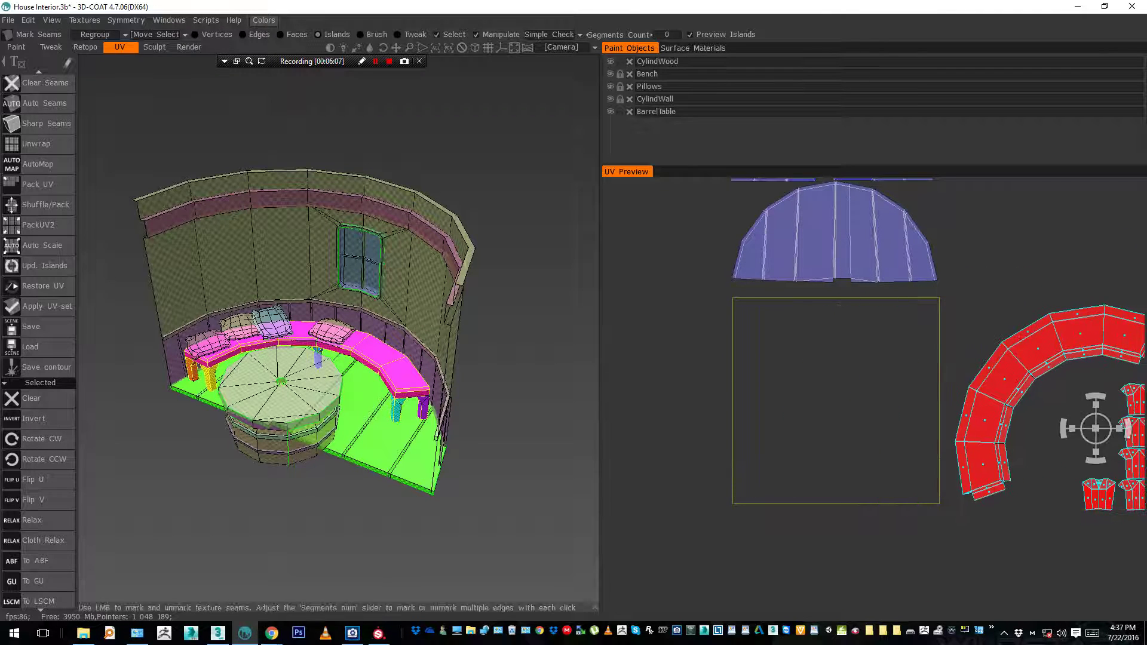
pyautogui.click(156, 34)
pyautogui.click(170, 70)
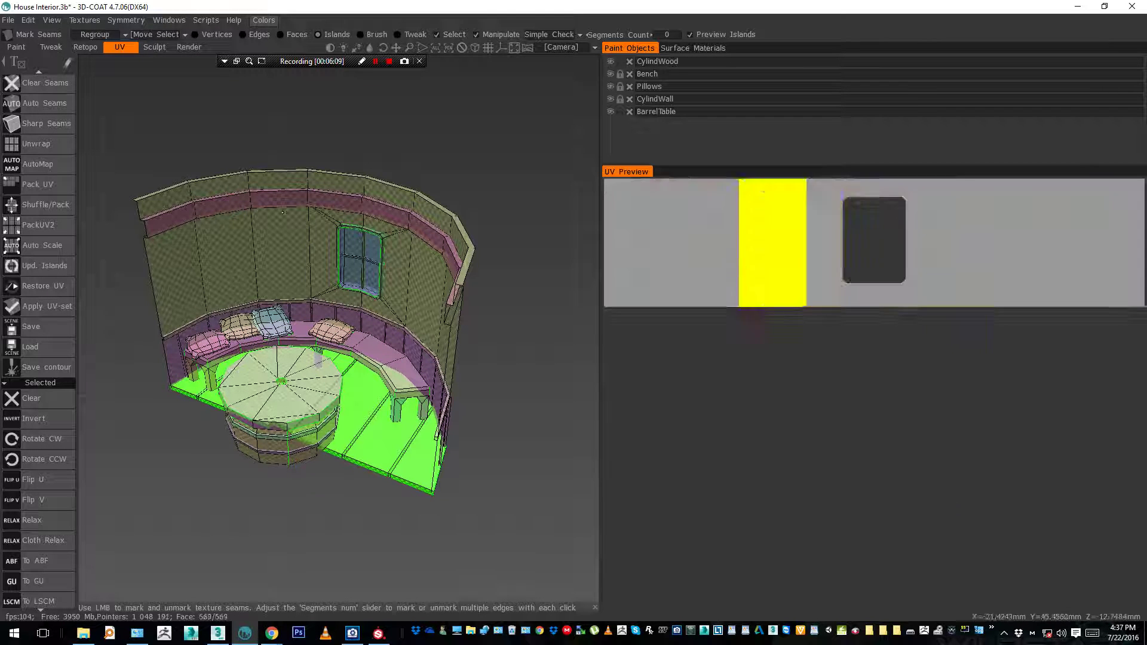
pyautogui.hotkey('ctrl', 'z')
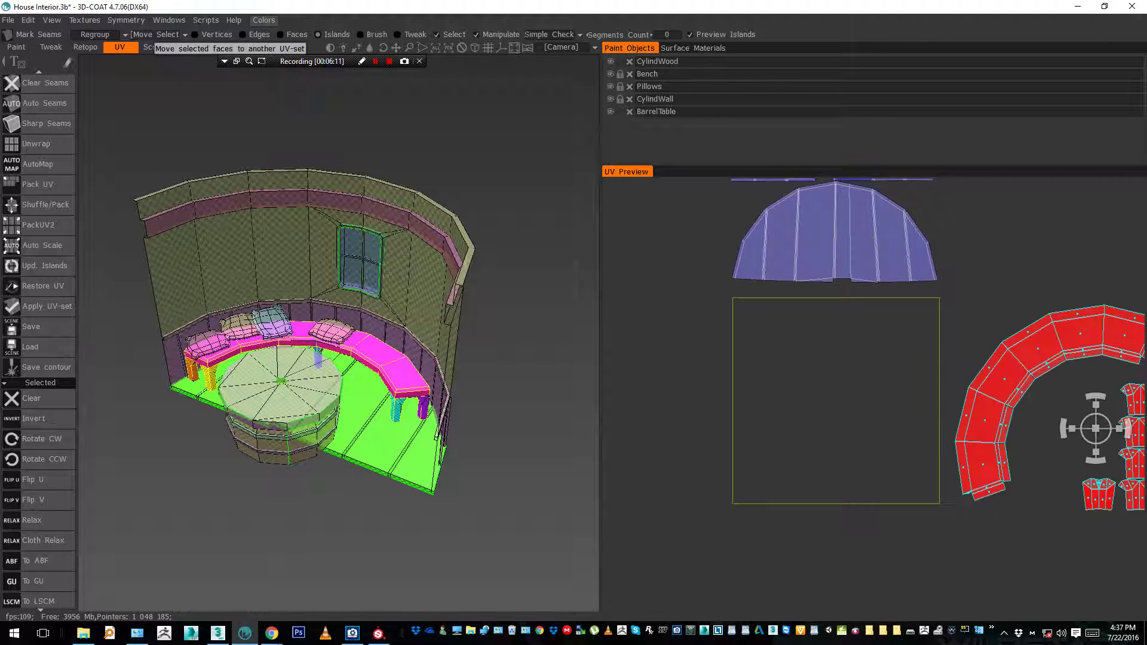
# Switch to Pillows-UVSet, select all four pillow islands and move them to the Regroup UV set
pyautogui.click(101, 35)
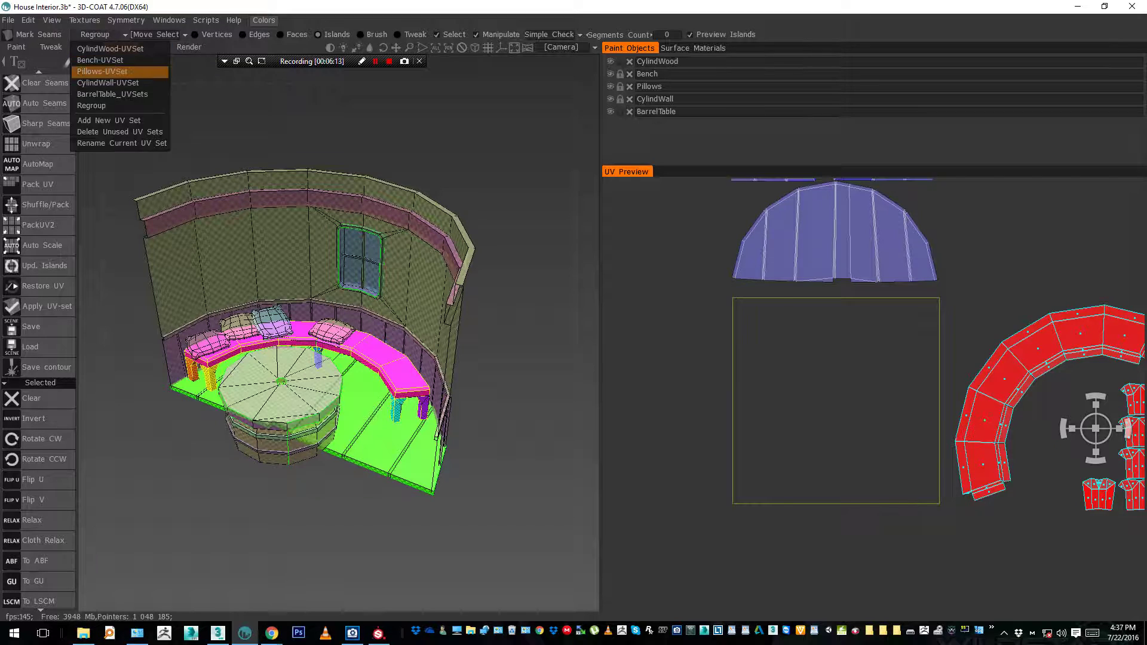
pyautogui.click(101, 71)
pyautogui.moveTo(842, 452); pyautogui.dragTo(768, 353)
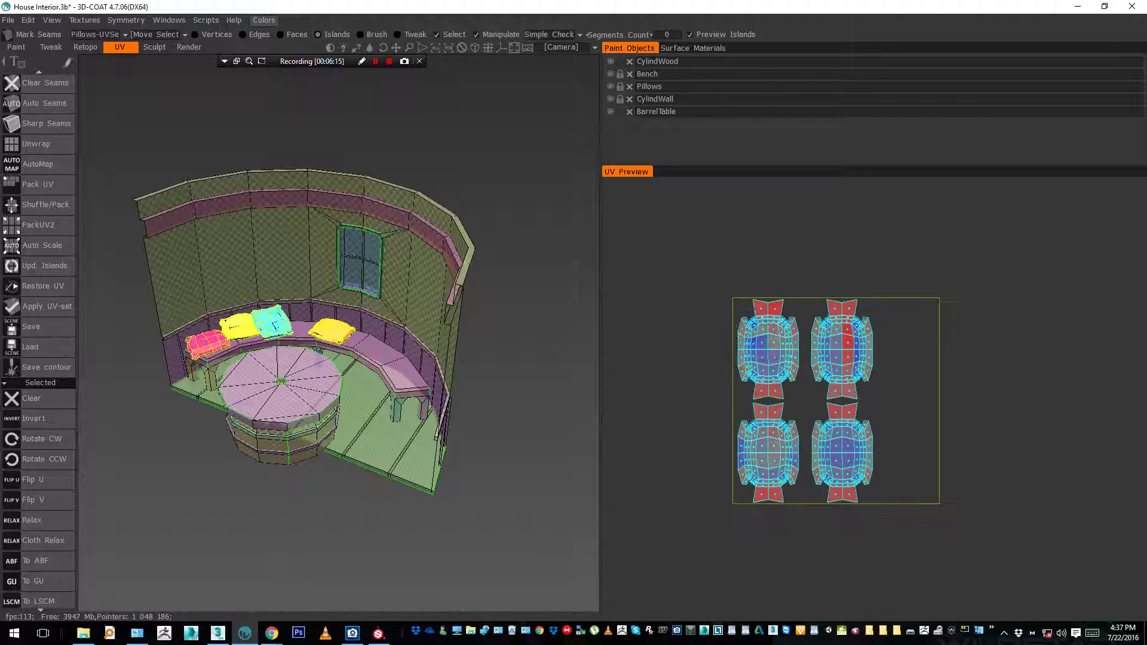
pyautogui.click(113, 34)
pyautogui.click(157, 95)
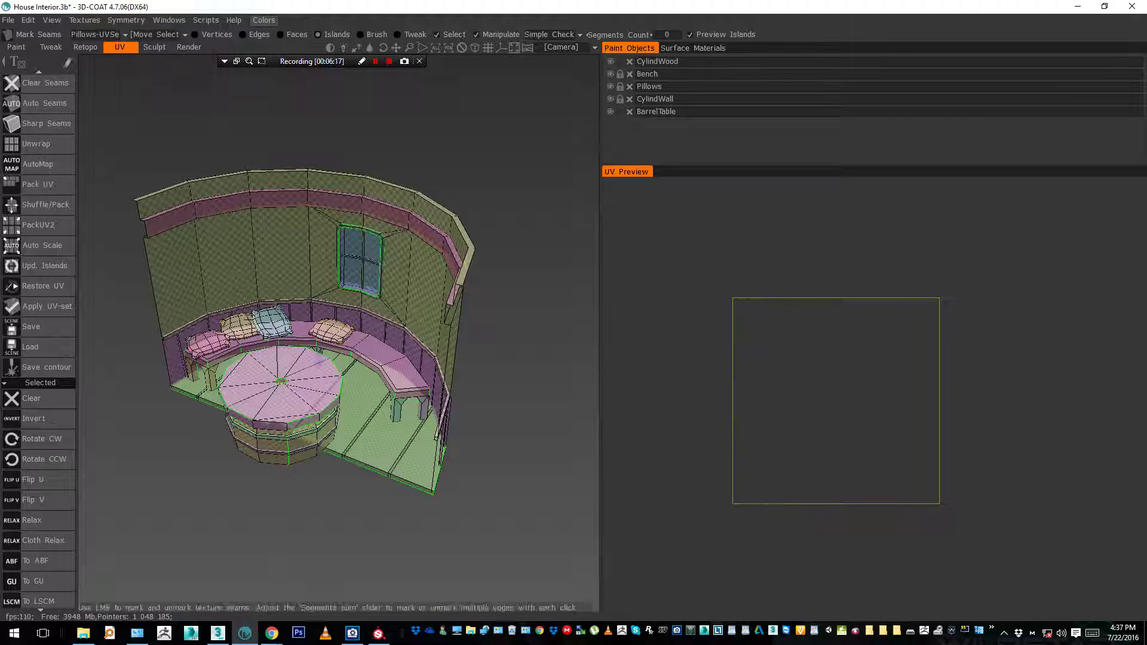
# Display the Regroup UV set, select the four pillow islands and move them outside the UV square, to its upper left
pyautogui.click(96, 34)
pyautogui.click(102, 144)
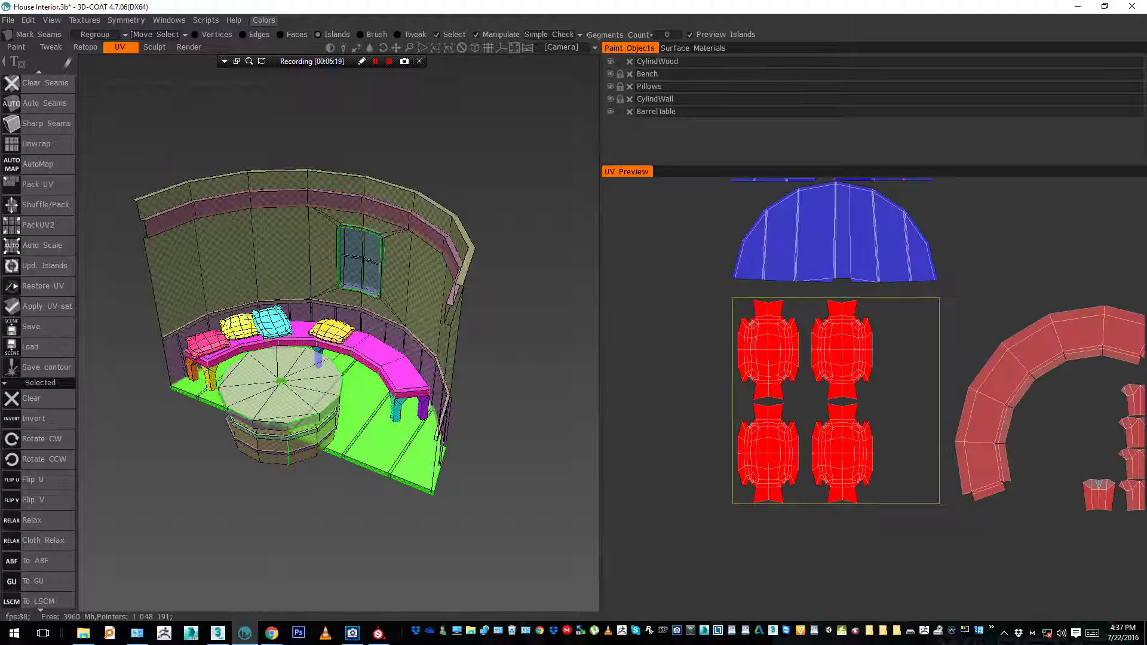
pyautogui.click(842, 351)
pyautogui.keyDown('shift'); pyautogui.click(842, 452); pyautogui.keyUp('shift')
pyautogui.keyDown('shift'); pyautogui.click(769, 452); pyautogui.keyUp('shift')
pyautogui.keyDown('shift'); pyautogui.click(768, 352); pyautogui.keyUp('shift')
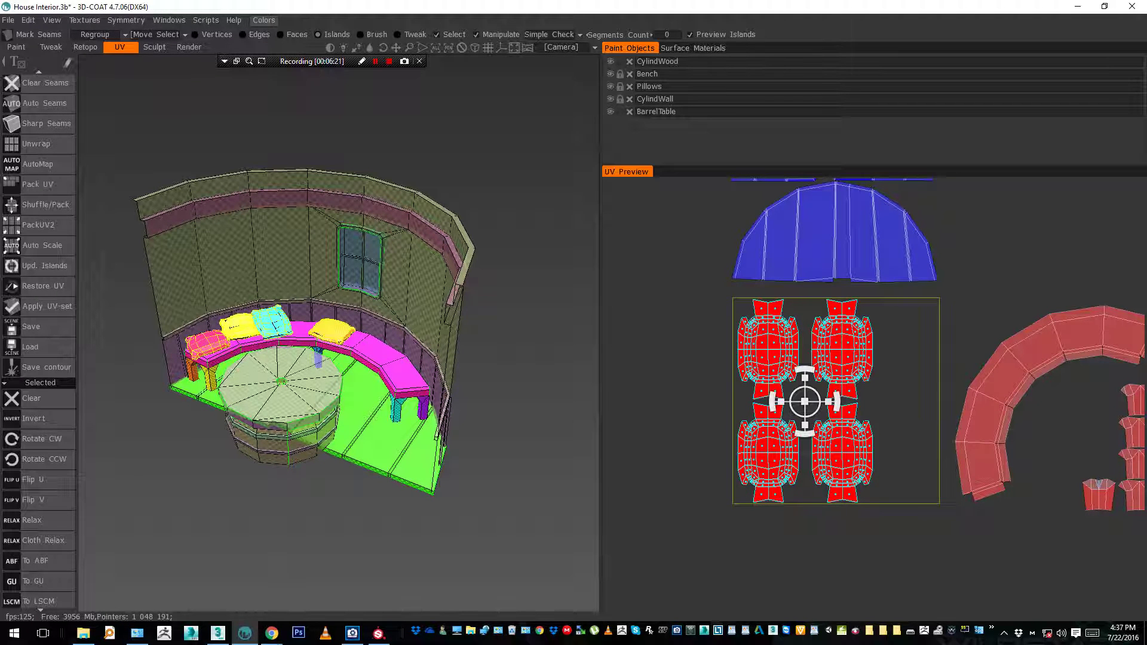
pyautogui.moveTo(805, 401); pyautogui.dragTo(645, 267)
pyautogui.scroll(-2, 873, 449)
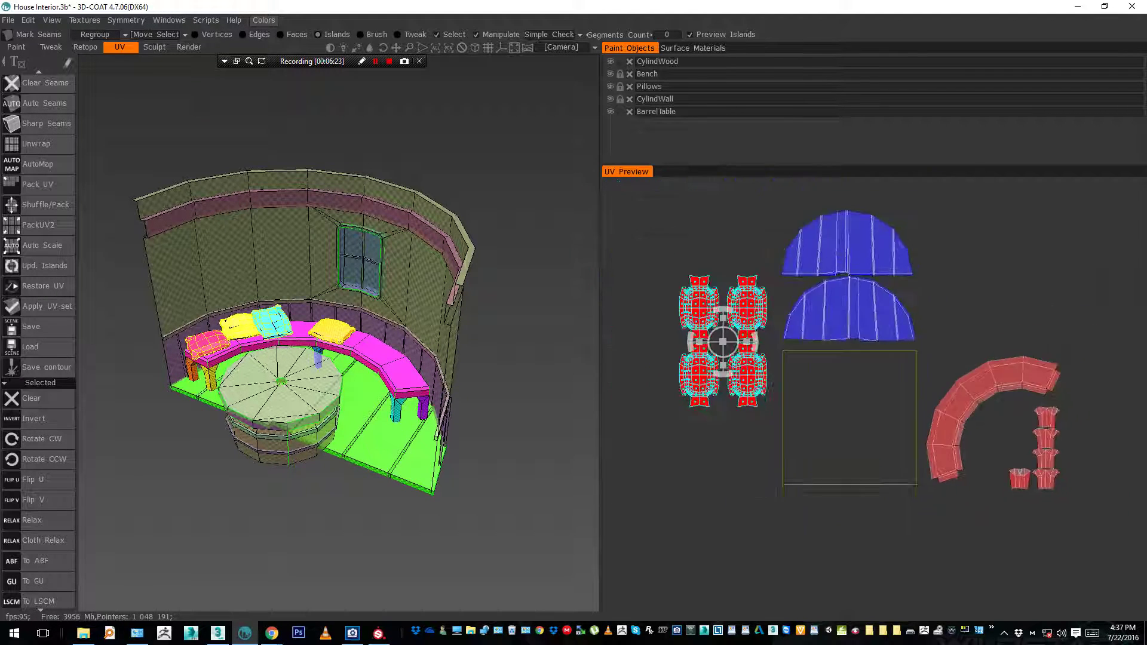
pyautogui.scroll(1, 873, 447)
# Switch to CylindWall-UVSet, select all of its islands and move them to the Regroup UV set
pyautogui.click(95, 34)
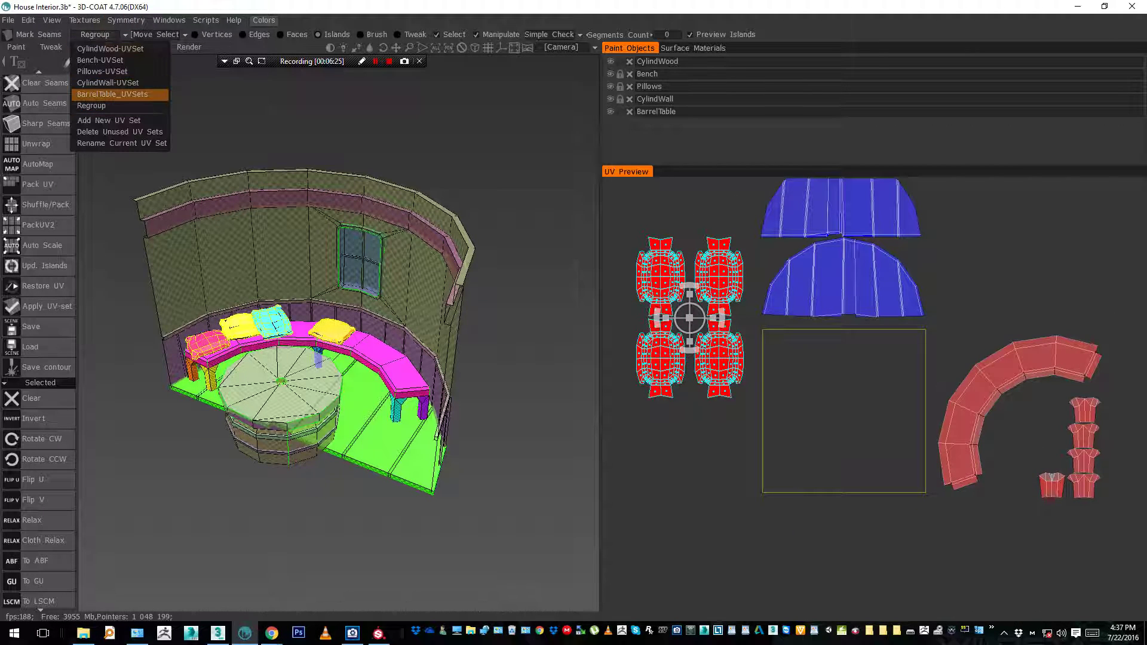
pyautogui.click(108, 83)
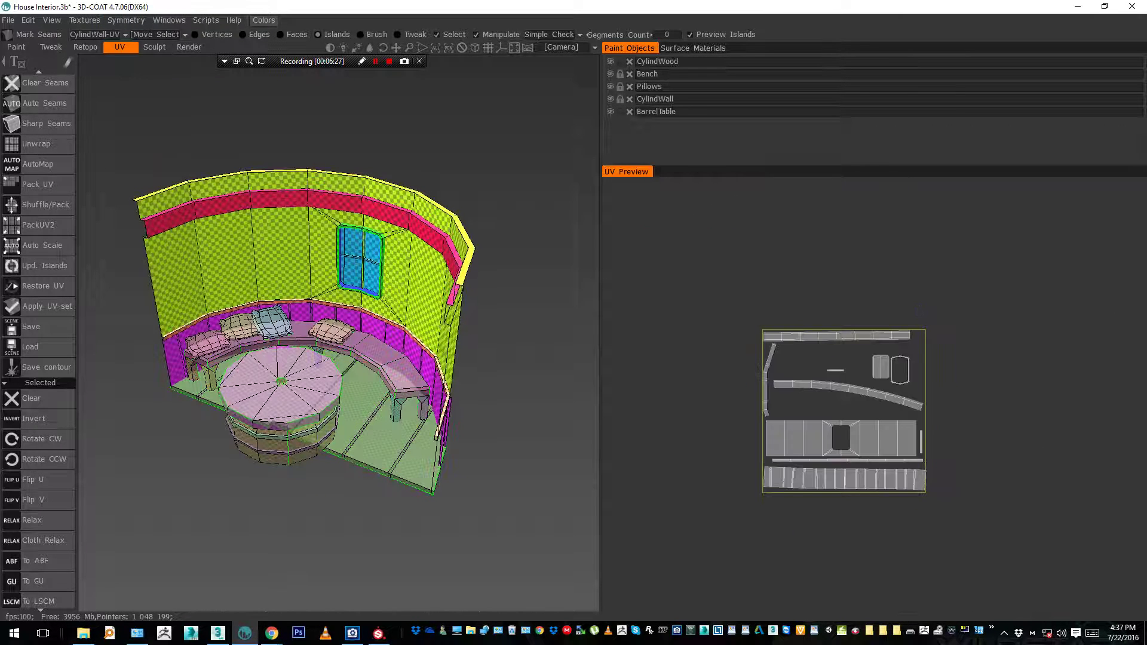
pyautogui.click(37, 418)
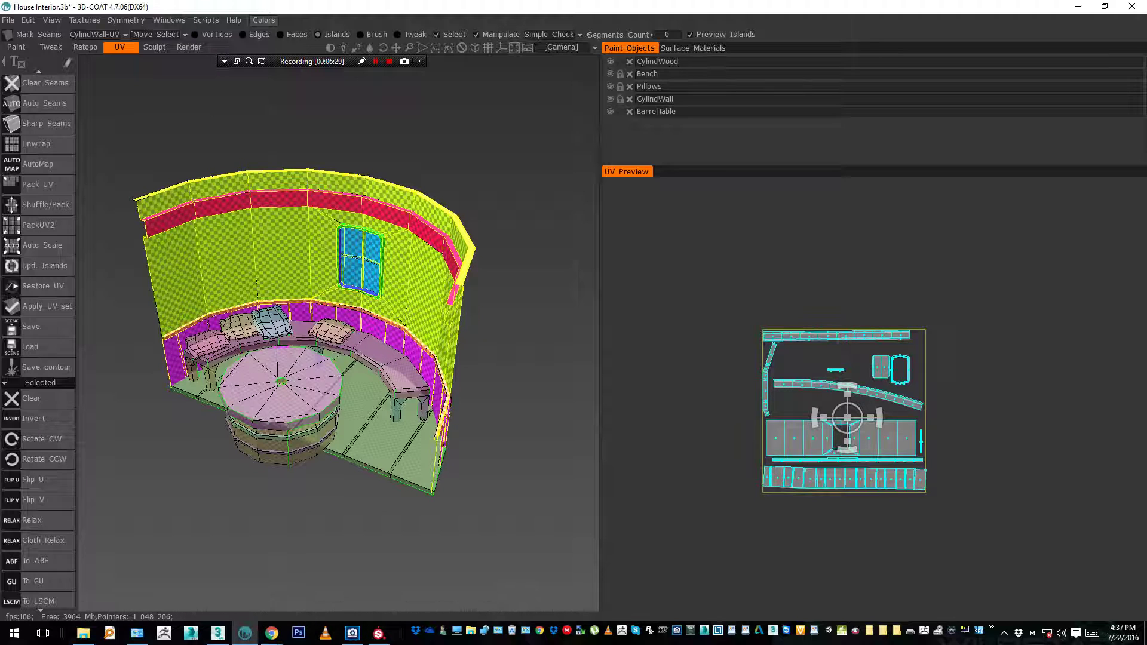
pyautogui.click(95, 34)
pyautogui.click(151, 105)
# Display the Regroup UV set, select all cylindrical wall islands and move them outside the UV square, to its lower left
pyautogui.click(96, 35)
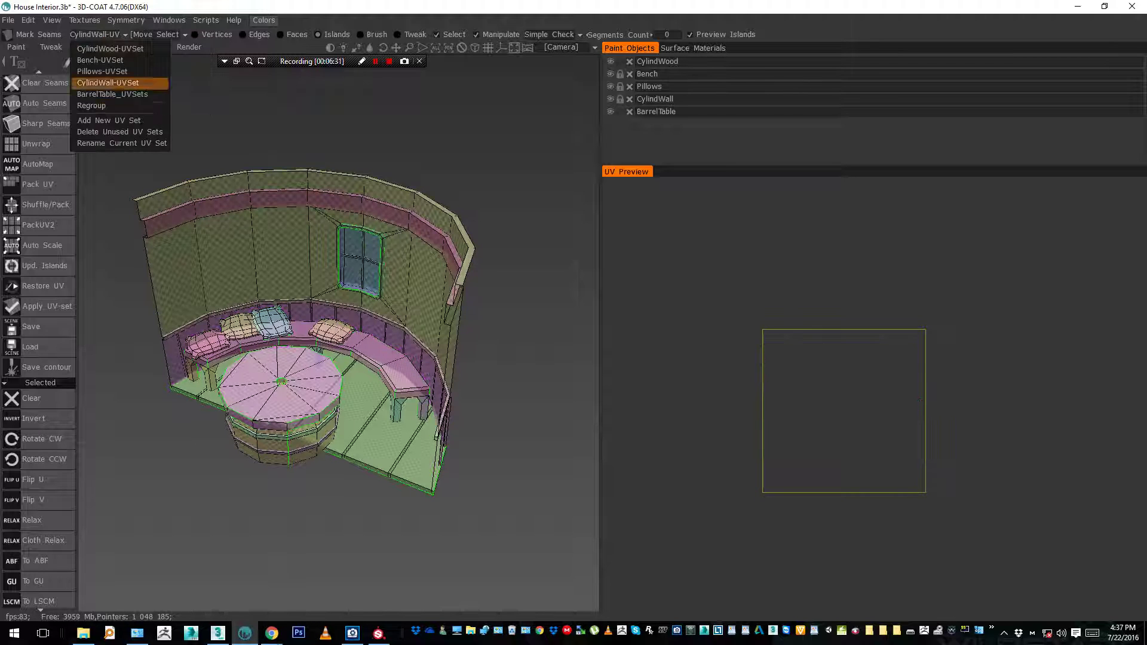
pyautogui.click(99, 106)
pyautogui.click(806, 443)
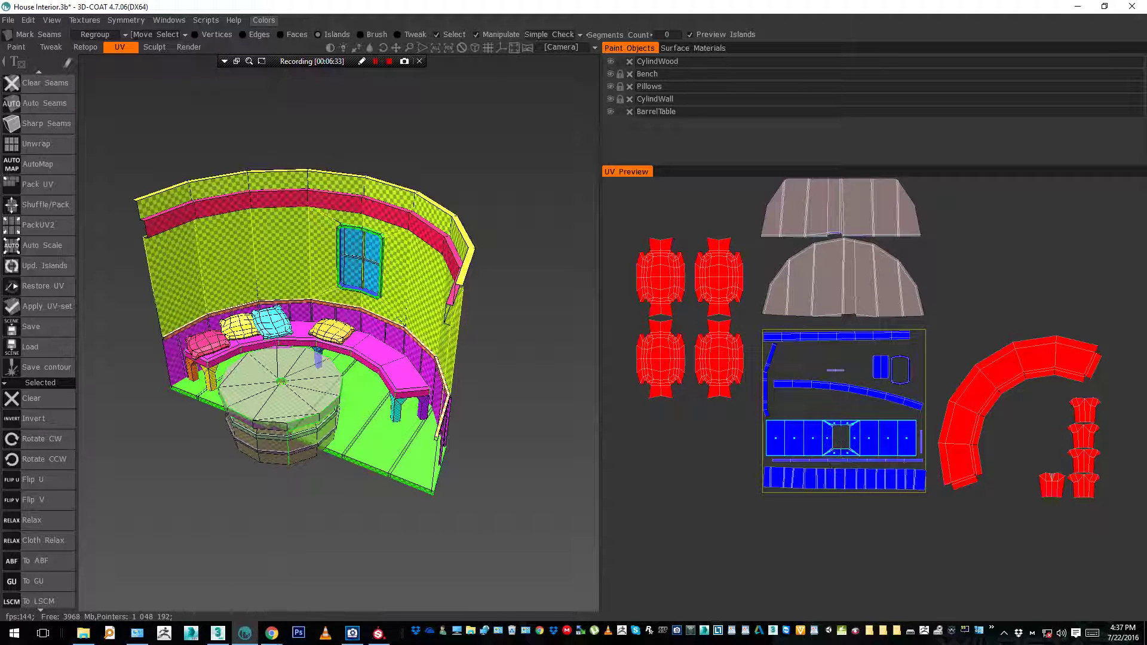
pyautogui.keyDown('shift'); pyautogui.click(809, 460); pyautogui.keyUp('shift')
pyautogui.keyDown('shift'); pyautogui.click(811, 477); pyautogui.keyUp('shift')
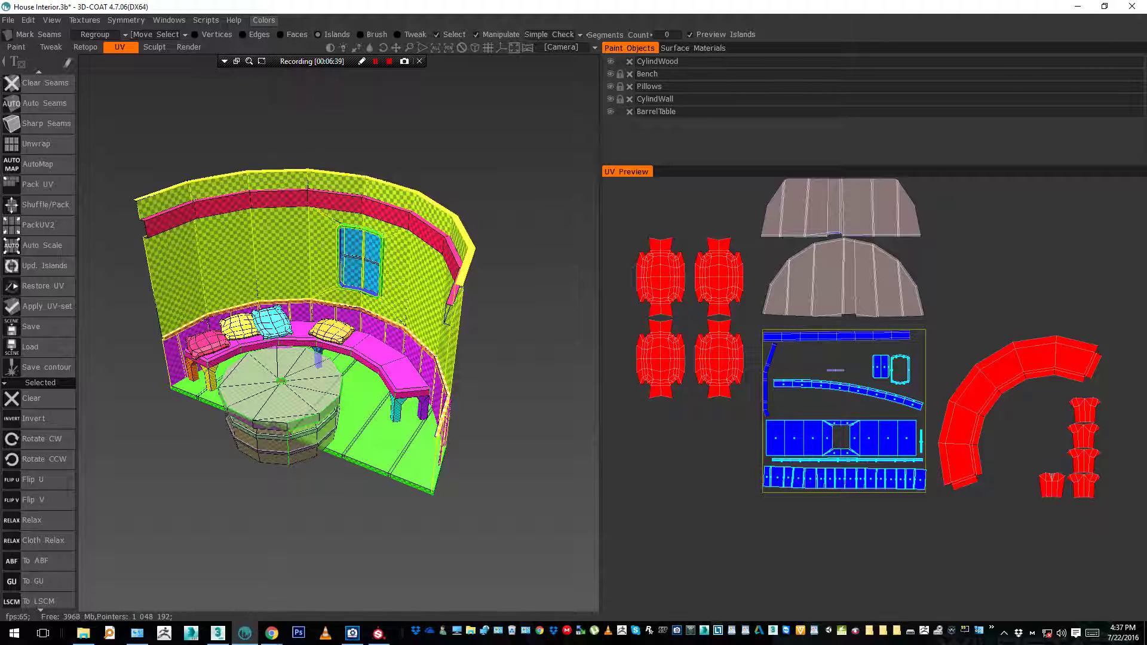
pyautogui.keyDown('shift'); pyautogui.click(767, 382); pyautogui.keyUp('shift')
pyautogui.keyDown('shift'); pyautogui.click(836, 337); pyautogui.keyUp('shift')
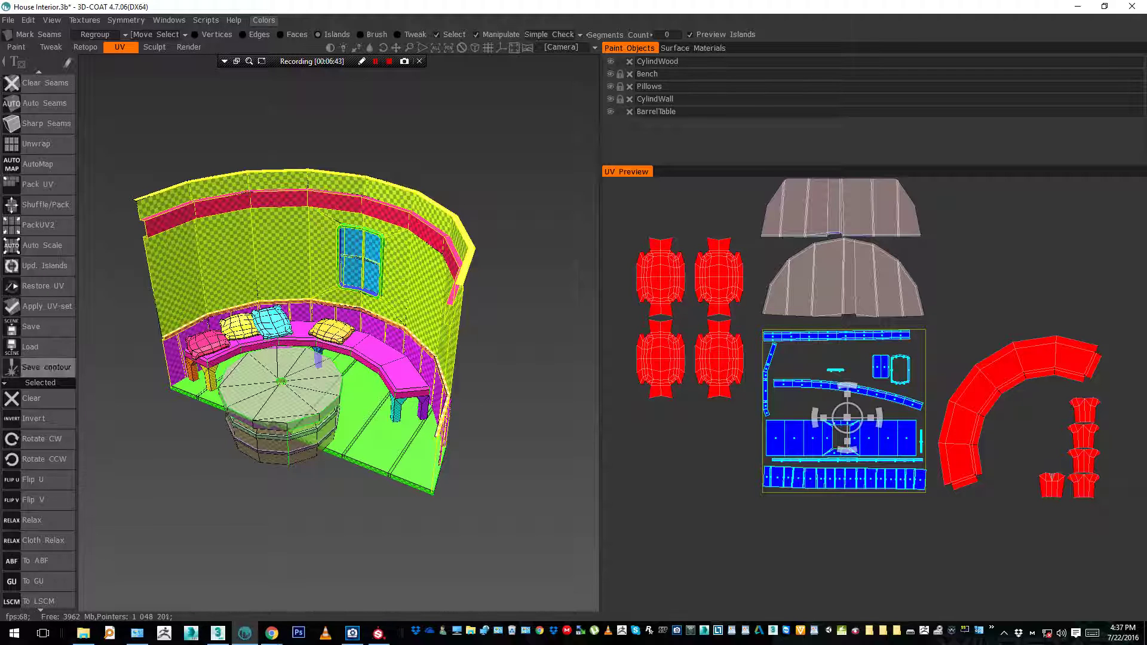
pyautogui.moveTo(872, 435); pyautogui.dragTo(872, 478)
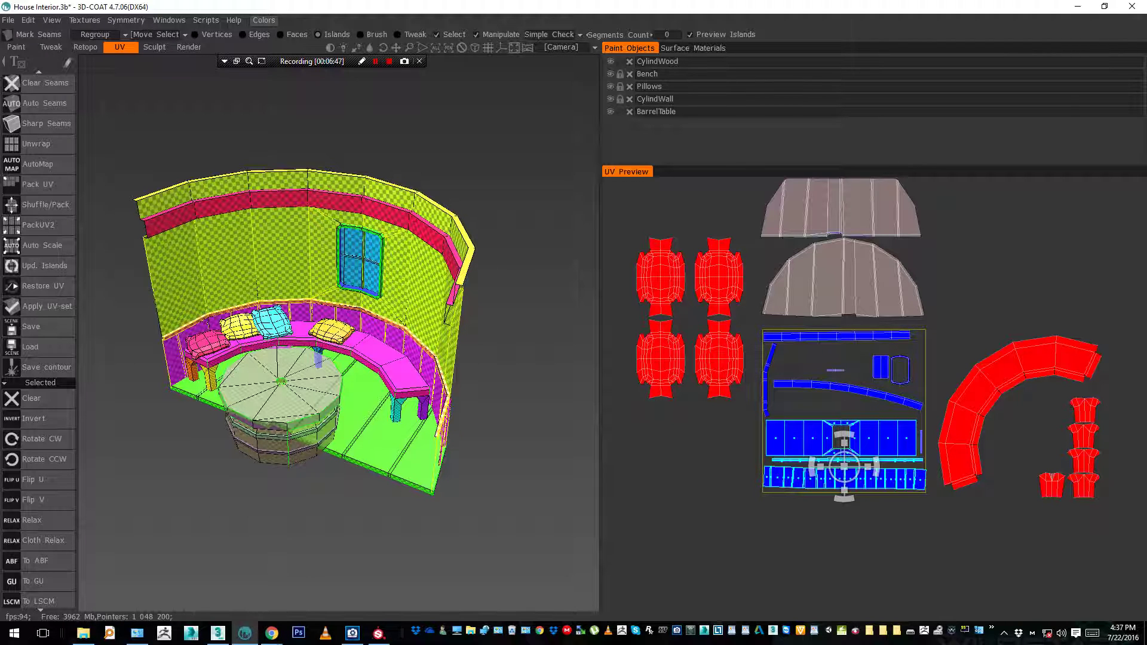
pyautogui.keyDown('shift'); pyautogui.click(872, 394); pyautogui.keyUp('shift')
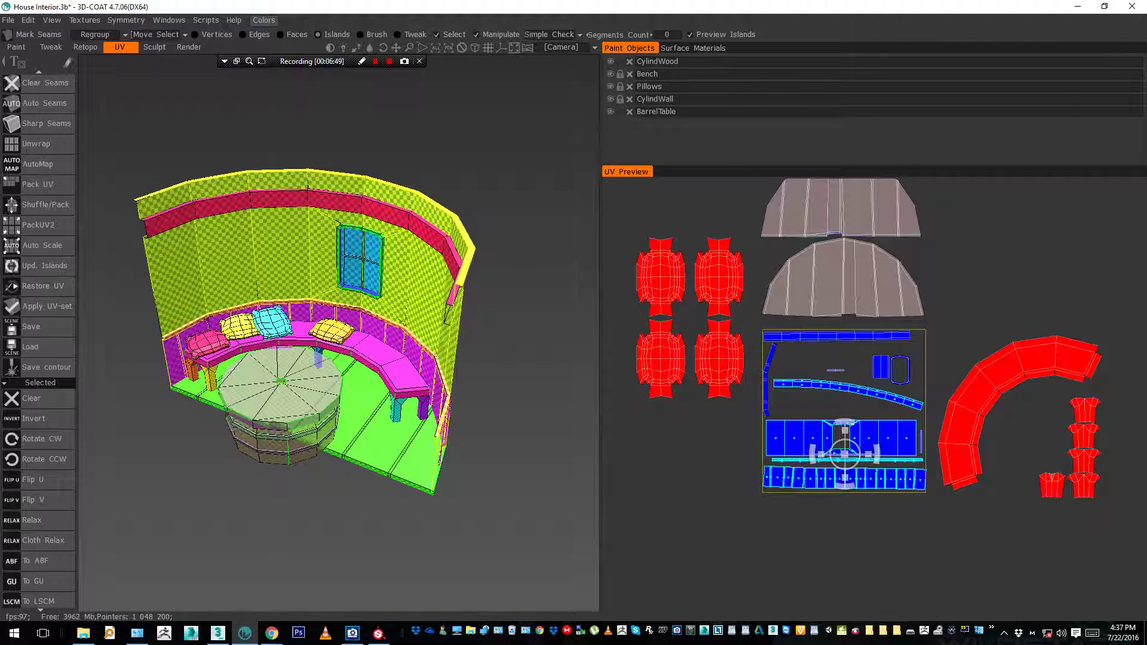
pyautogui.keyDown('shift'); pyautogui.click(881, 366); pyautogui.keyUp('shift')
pyautogui.keyDown('shift'); pyautogui.click(893, 369); pyautogui.keyUp('shift')
pyautogui.keyDown('shift'); pyautogui.click(887, 335); pyautogui.keyUp('shift')
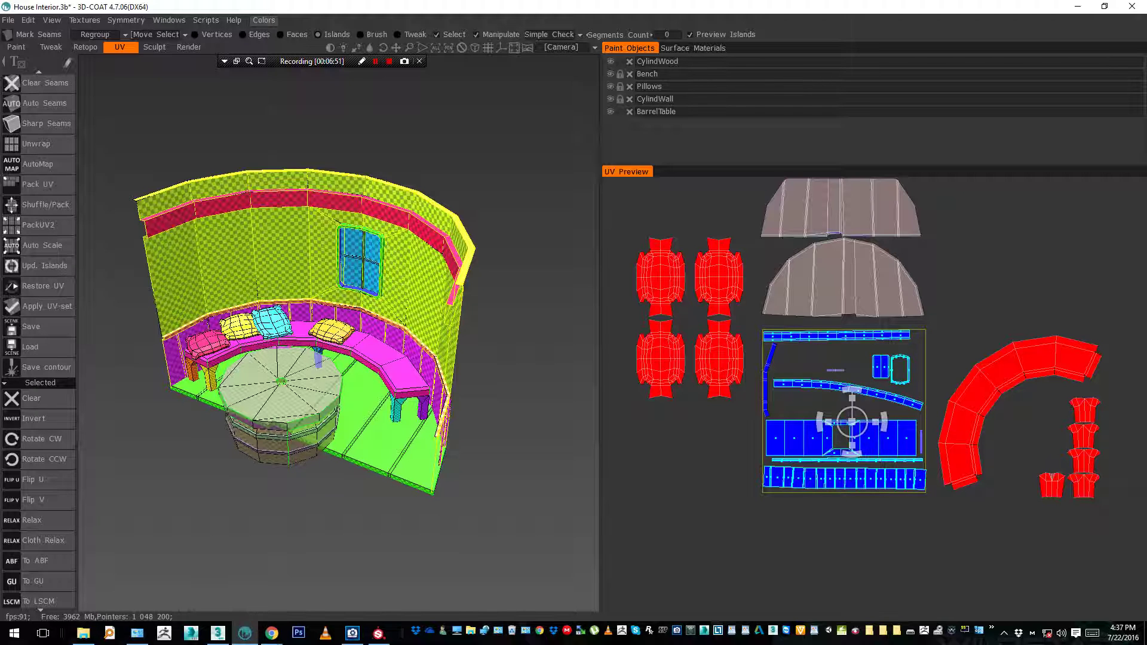
pyautogui.keyDown('shift'); pyautogui.click(766, 383); pyautogui.keyUp('shift')
pyautogui.keyDown('shift'); pyautogui.click(835, 370); pyautogui.keyUp('shift')
pyautogui.keyDown('shift'); pyautogui.click(921, 441); pyautogui.keyUp('shift')
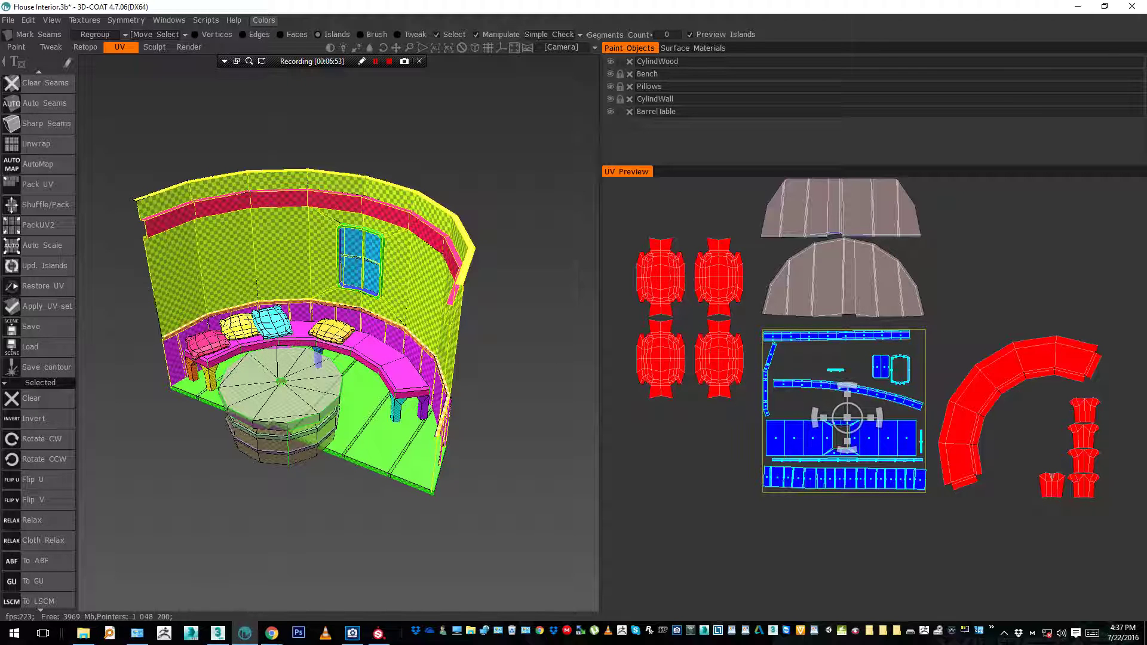
pyautogui.moveTo(848, 419); pyautogui.dragTo(672, 508)
# Switch to BarrelTable_UVSets, select all of its islands and move them to the Regroup UV set
pyautogui.click(96, 34)
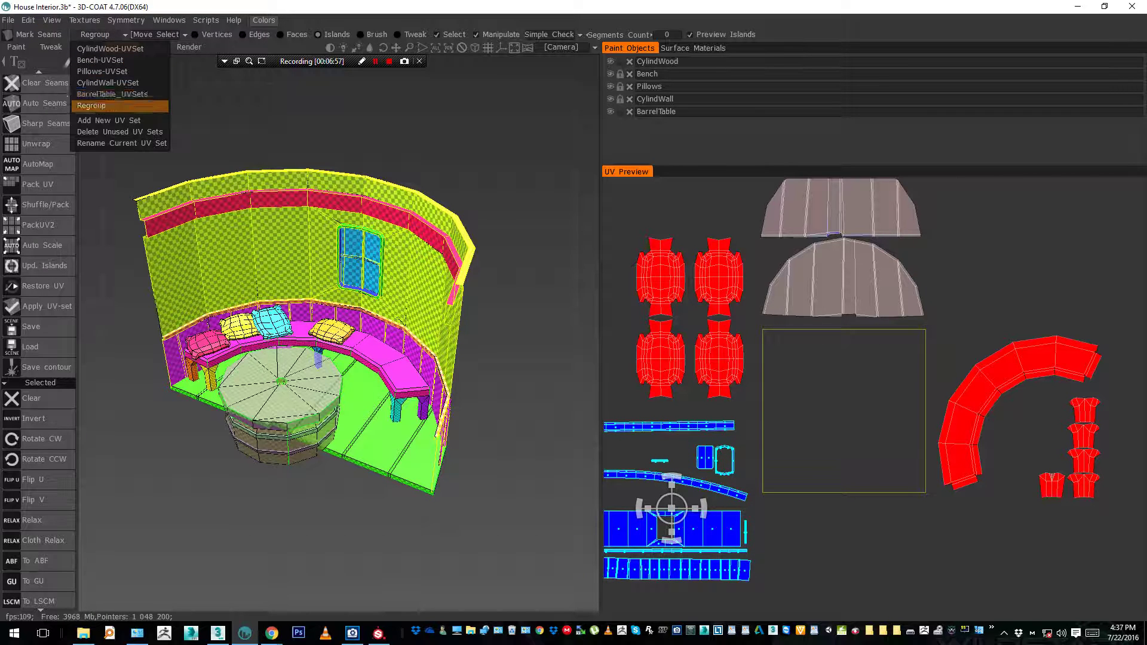
pyautogui.click(105, 98)
pyautogui.hotkey('ctrl', 'a')
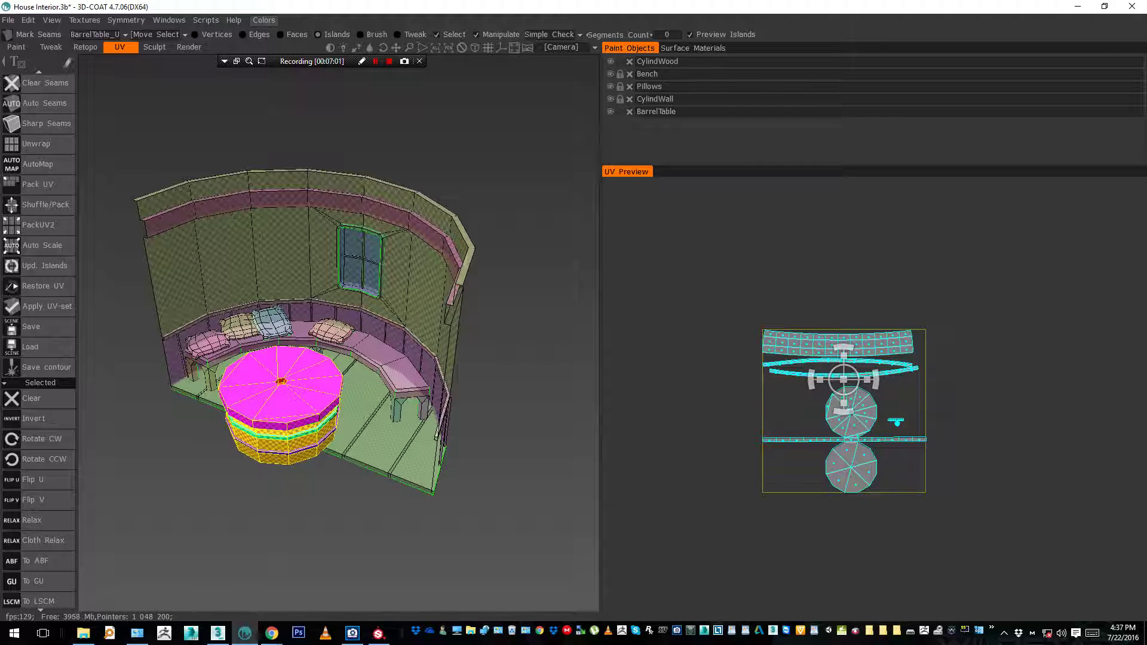
pyautogui.click(158, 34)
pyautogui.click(160, 106)
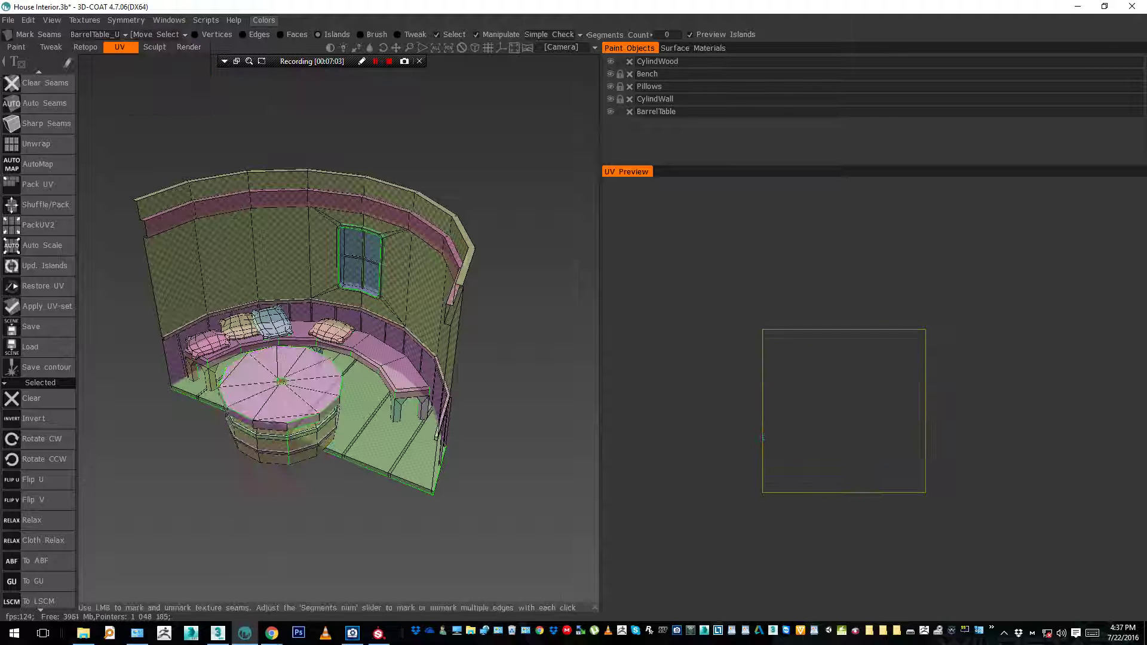
# Check the Regroup, CylindWood and BarrelTable UV sets for any islands left behind
pyautogui.click(96, 34)
pyautogui.click(114, 95)
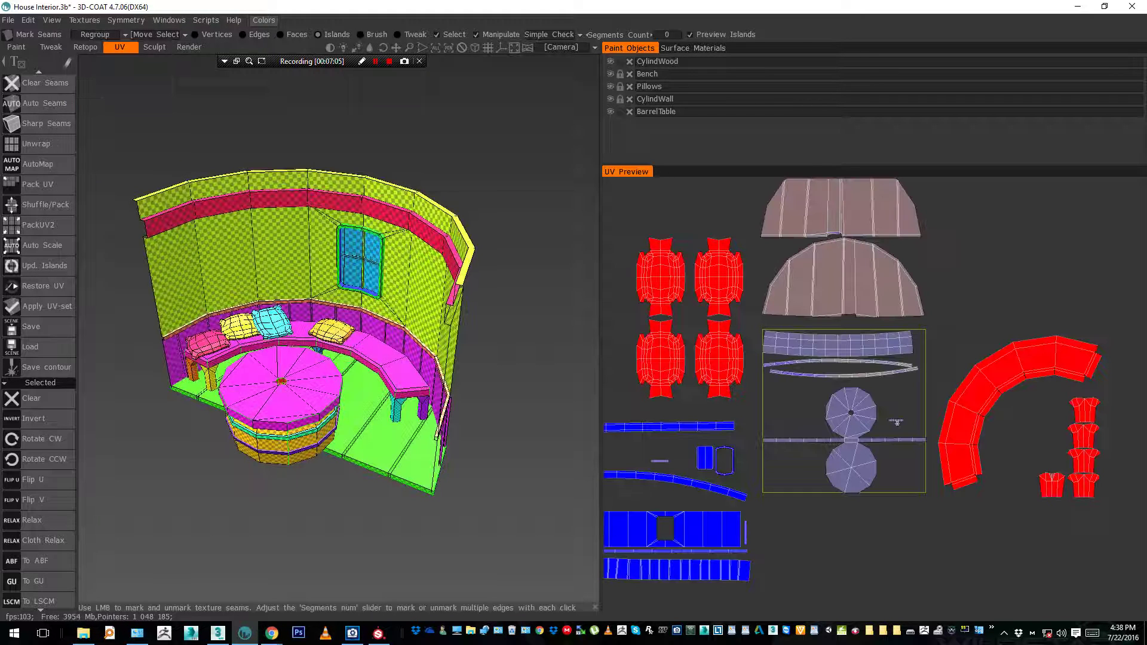
pyautogui.click(96, 34)
pyautogui.click(96, 51)
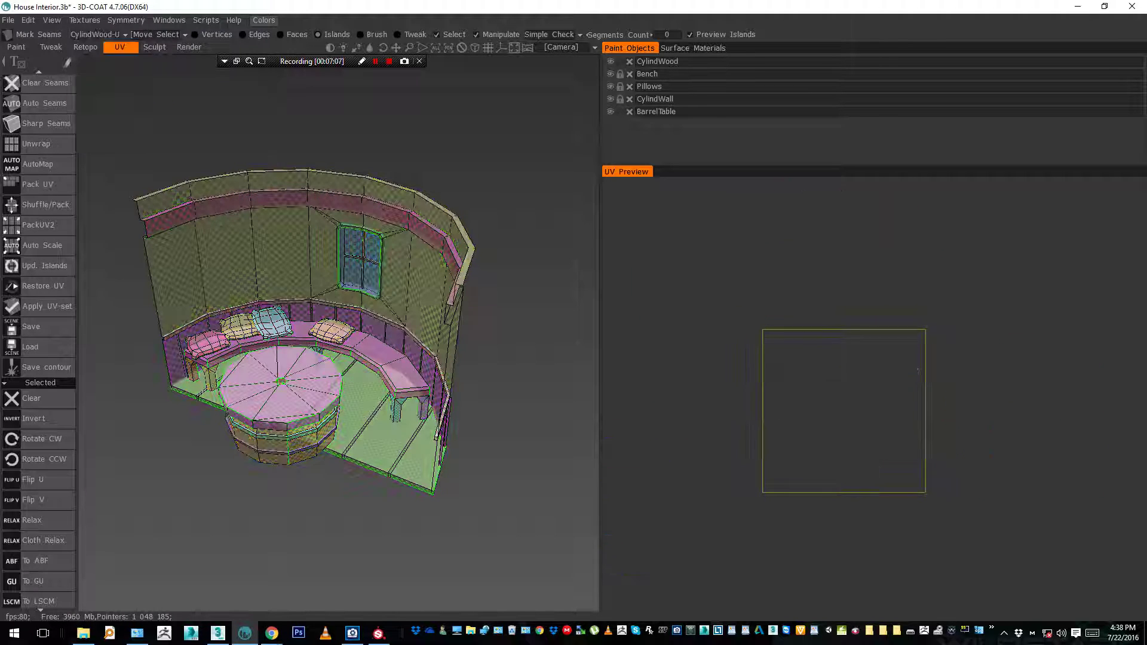
pyautogui.scroll(-2, 95, 35)
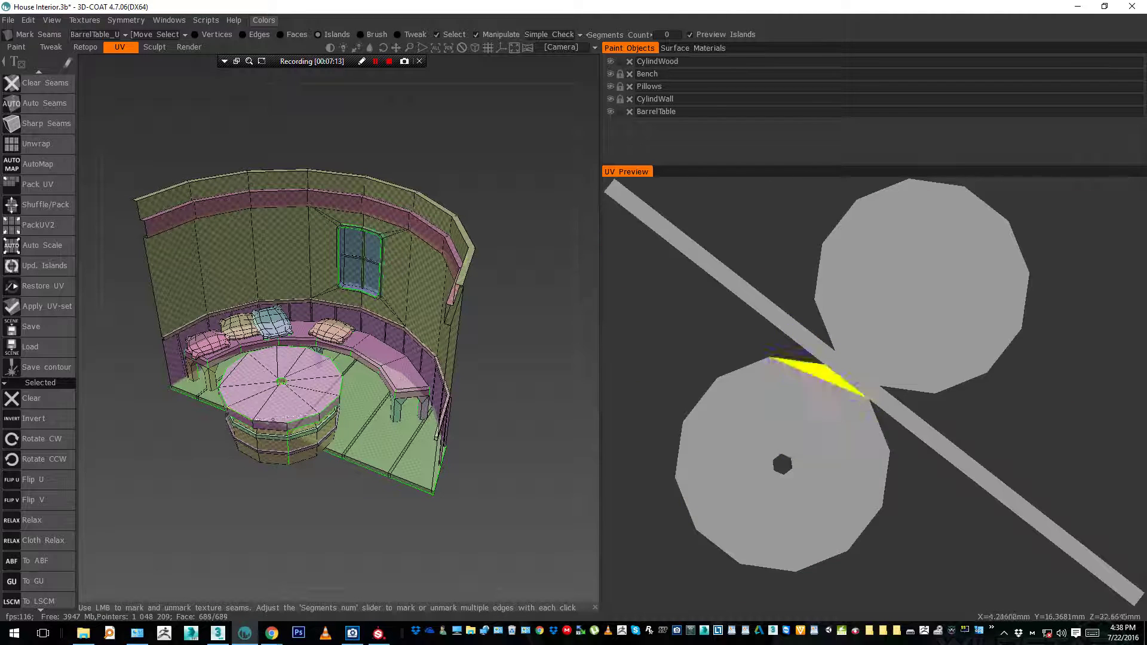
# Display the Regroup UV set, auto-scale all islands to equal proportions and pack them inside the UV square
pyautogui.click(96, 34)
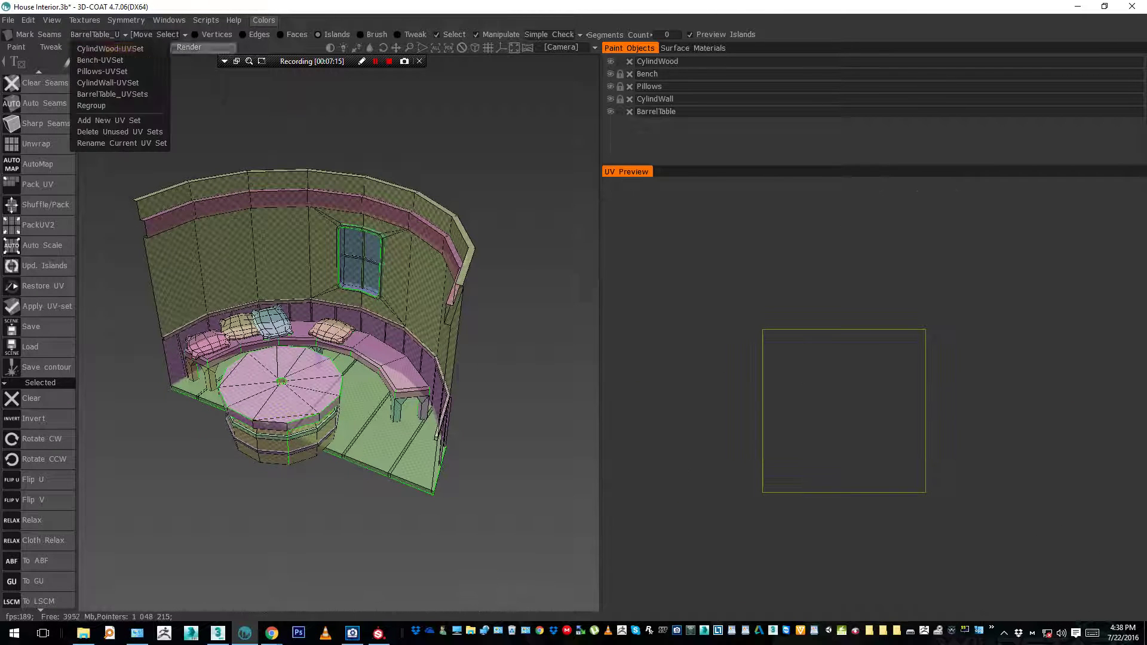
pyautogui.click(96, 102)
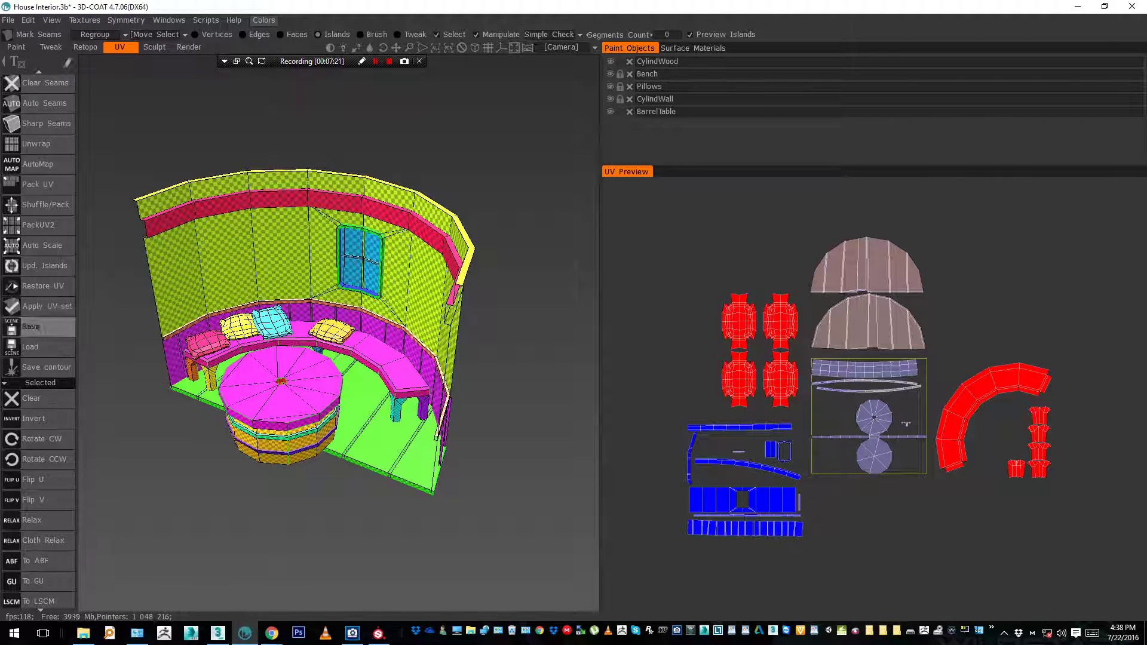
pyautogui.scroll(3, 31, 327)
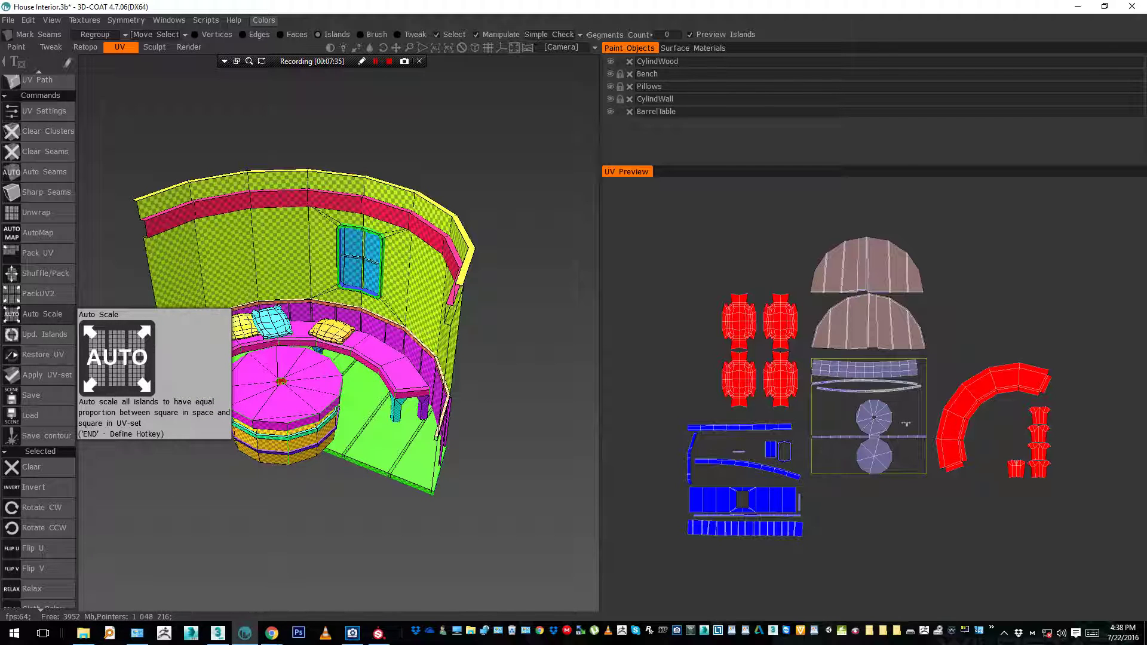
pyautogui.click(43, 314)
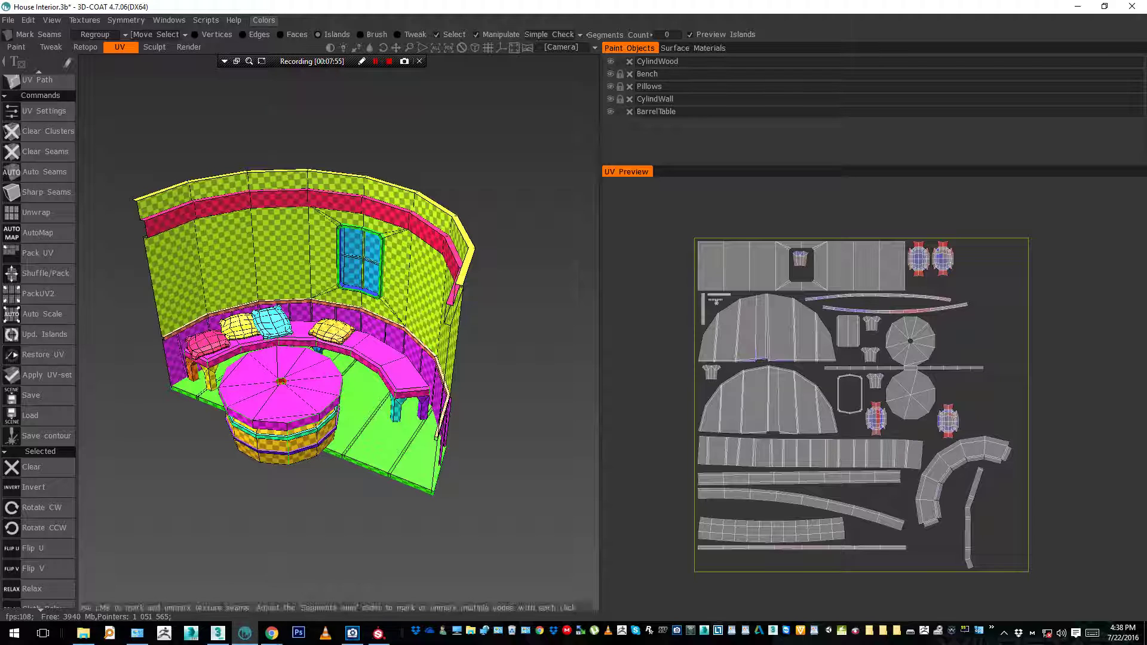
# Switch to CylindWood-UVSet, delete the unused UV sets and check the list of UV sets
pyautogui.click(95, 34)
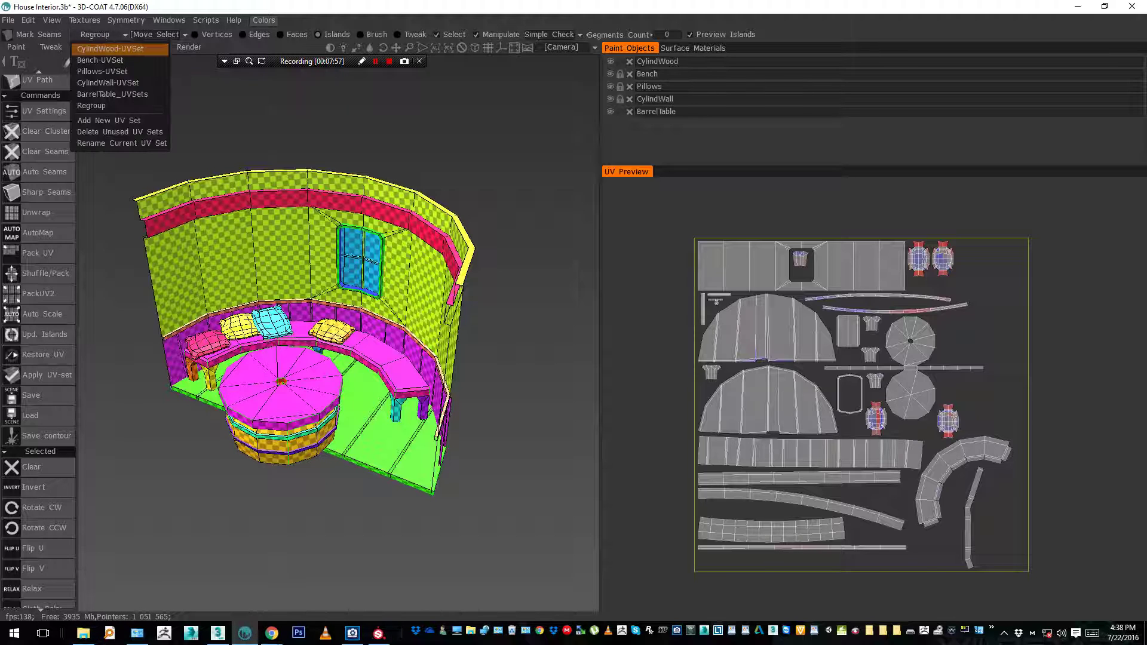
pyautogui.click(102, 49)
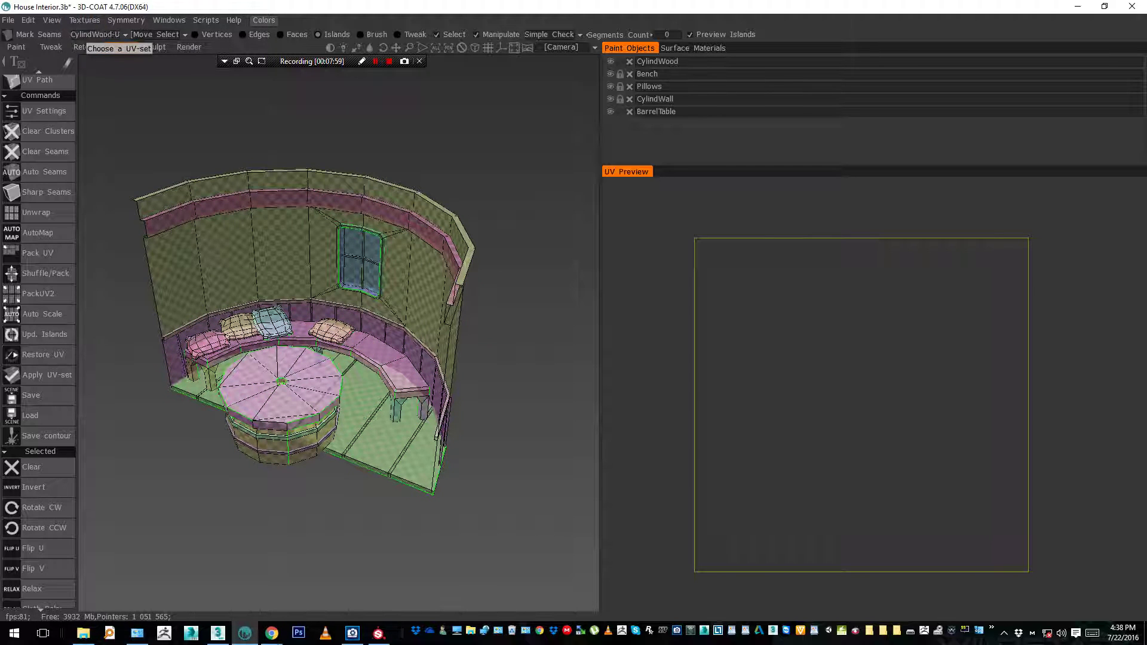
pyautogui.click(96, 34)
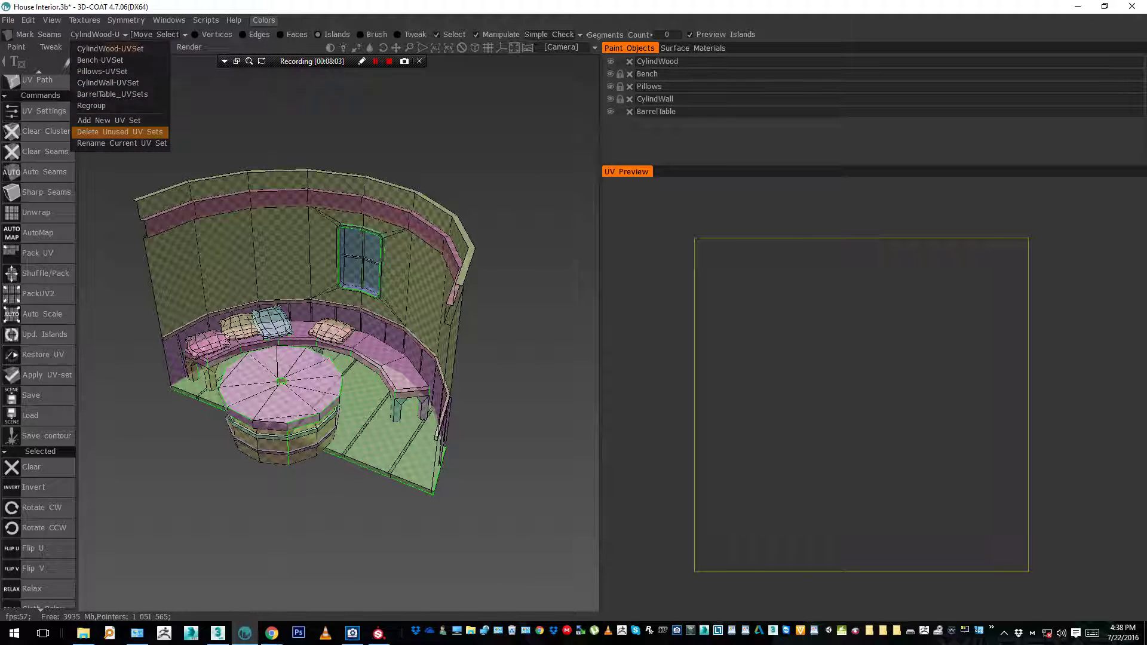
pyautogui.click(119, 132)
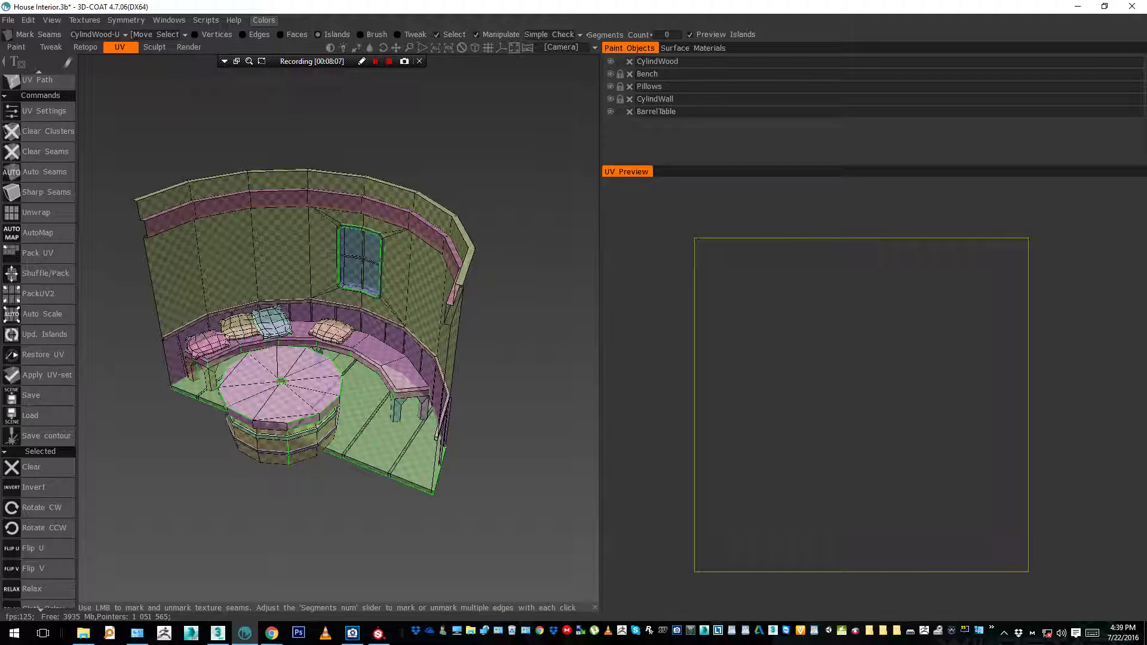
pyautogui.click(90, 35)
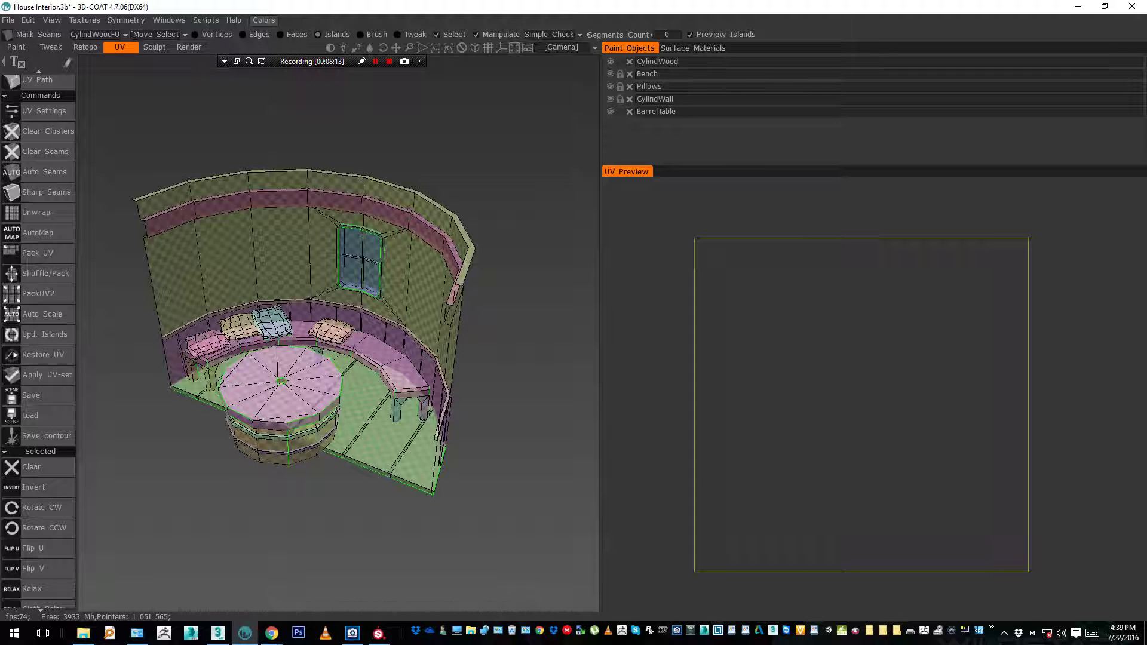
# Switch to the Paint room and apply the UV changes, accepting that the operation cannot be undone
pyautogui.click(16, 47)
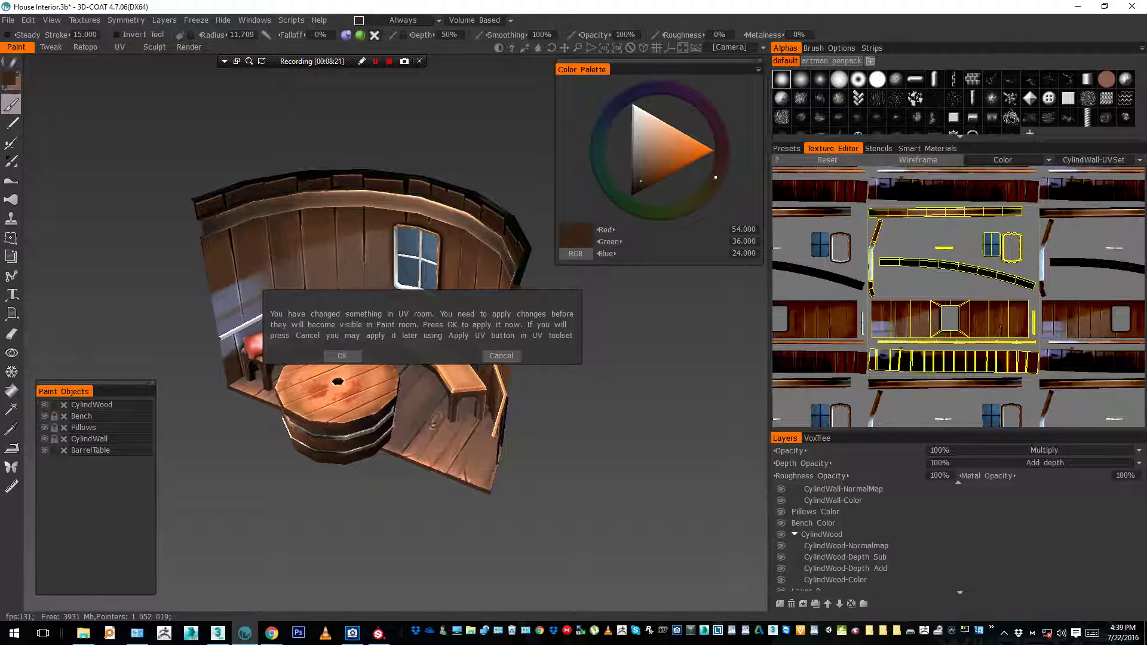
pyautogui.click(341, 356)
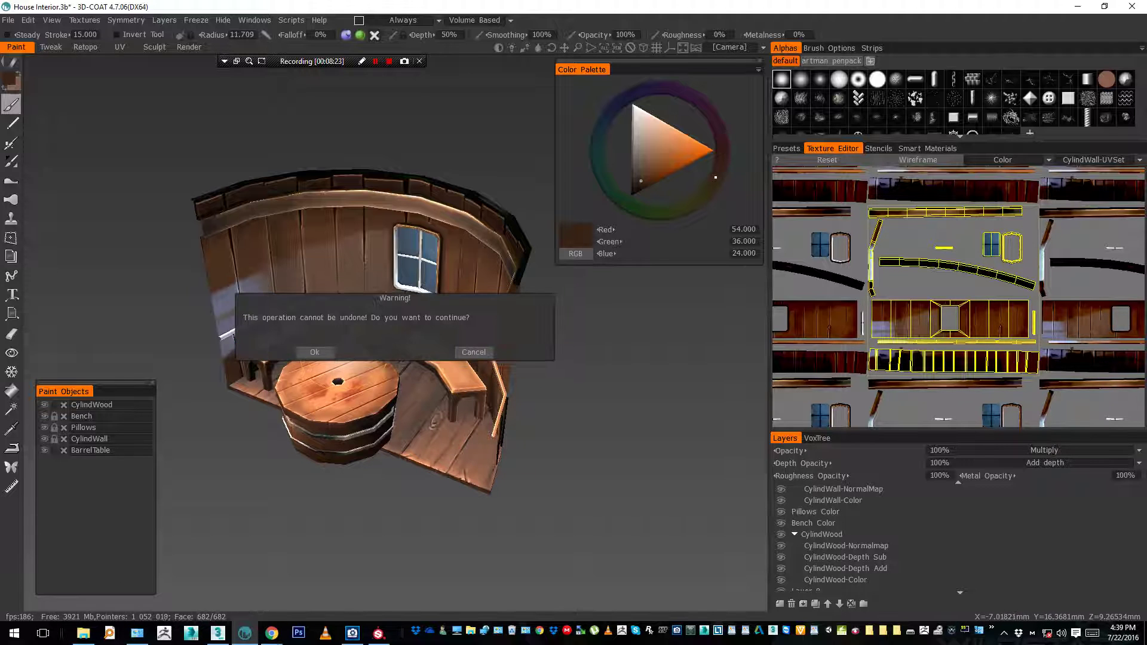
pyautogui.click(314, 351)
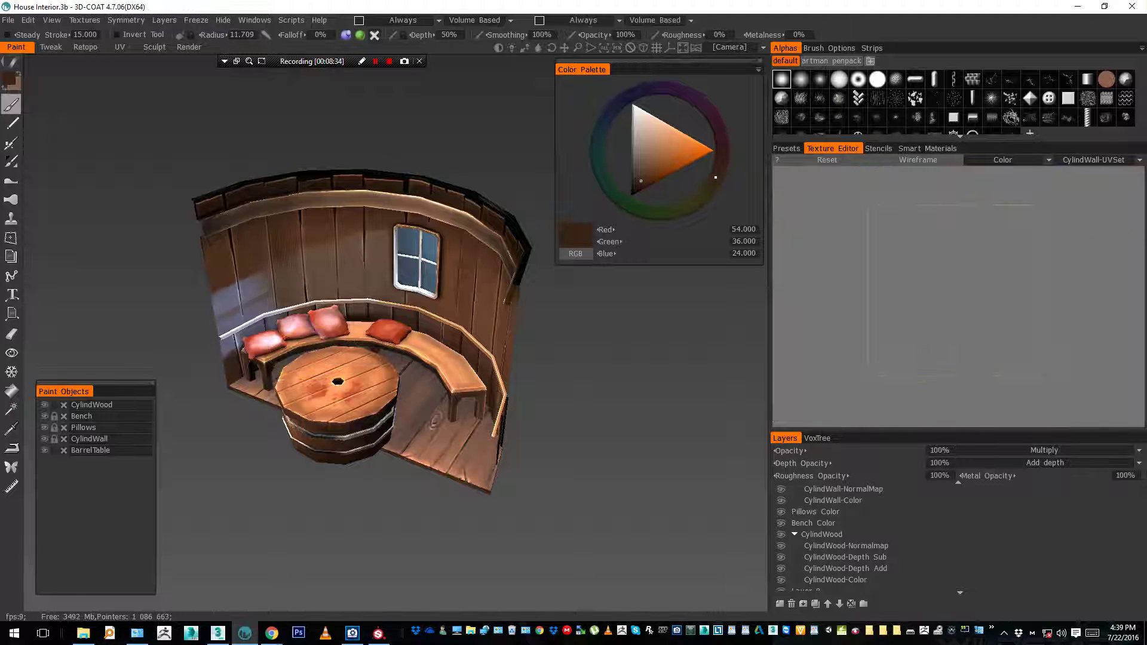
# Look through the old UV sets in the Texture Editor, display Regroup and examine its whole texture layout and the layers
pyautogui.click(1101, 160)
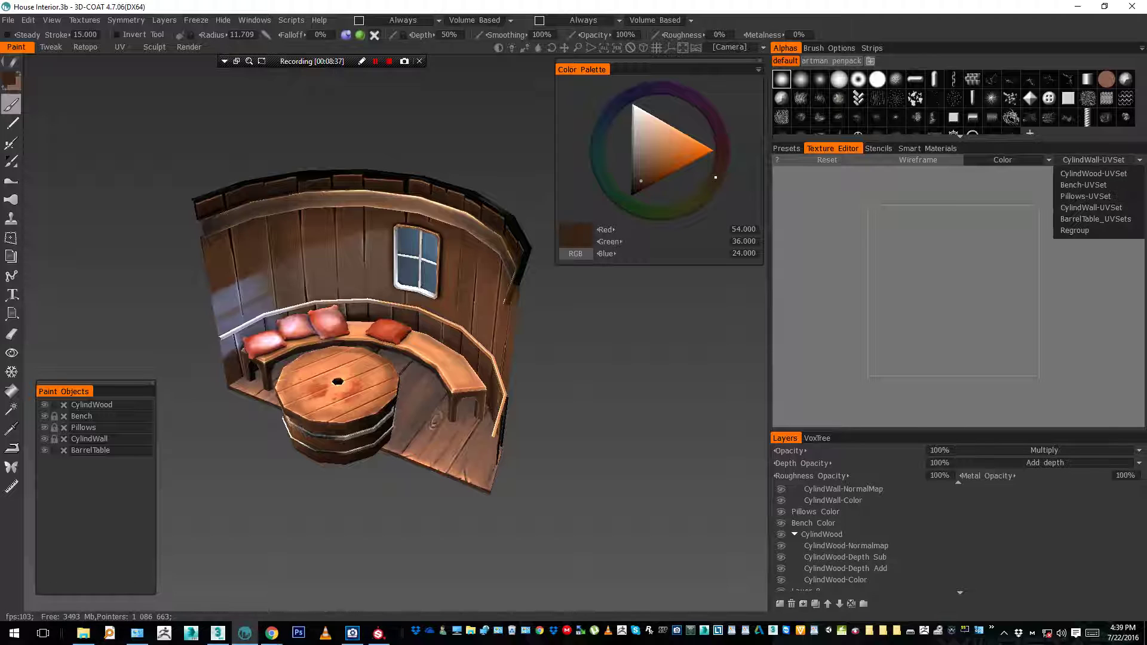
pyautogui.press('Escape')
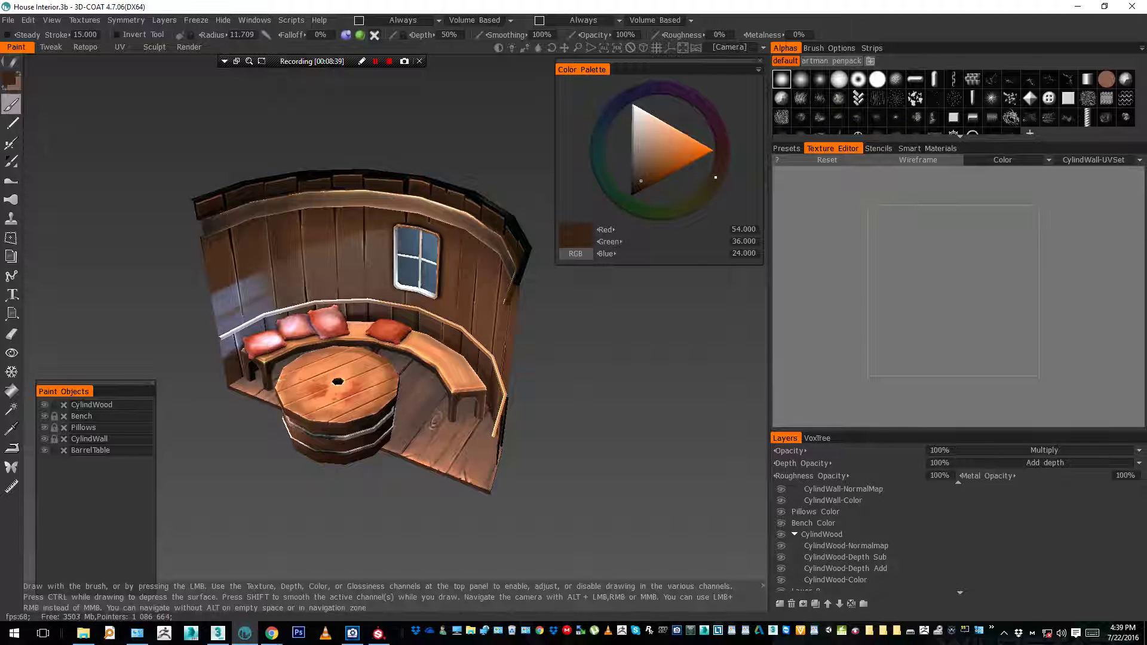
pyautogui.click(1100, 159)
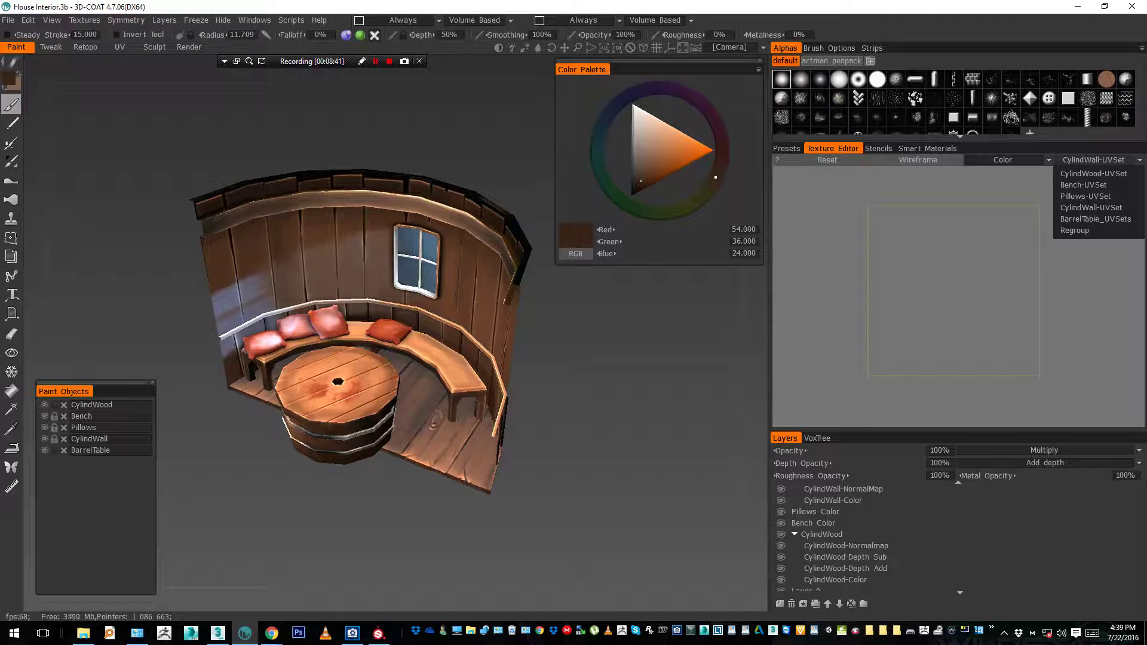
pyautogui.click(1099, 174)
pyautogui.scroll(-1, 1100, 160)
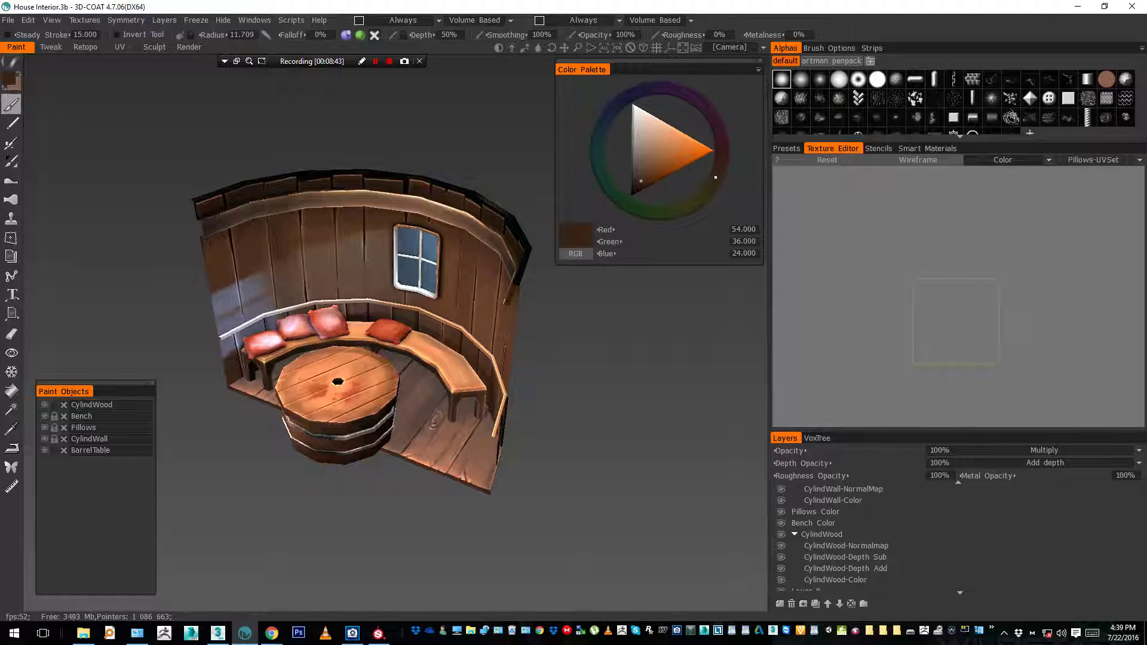
pyautogui.scroll(-1, 1099, 160)
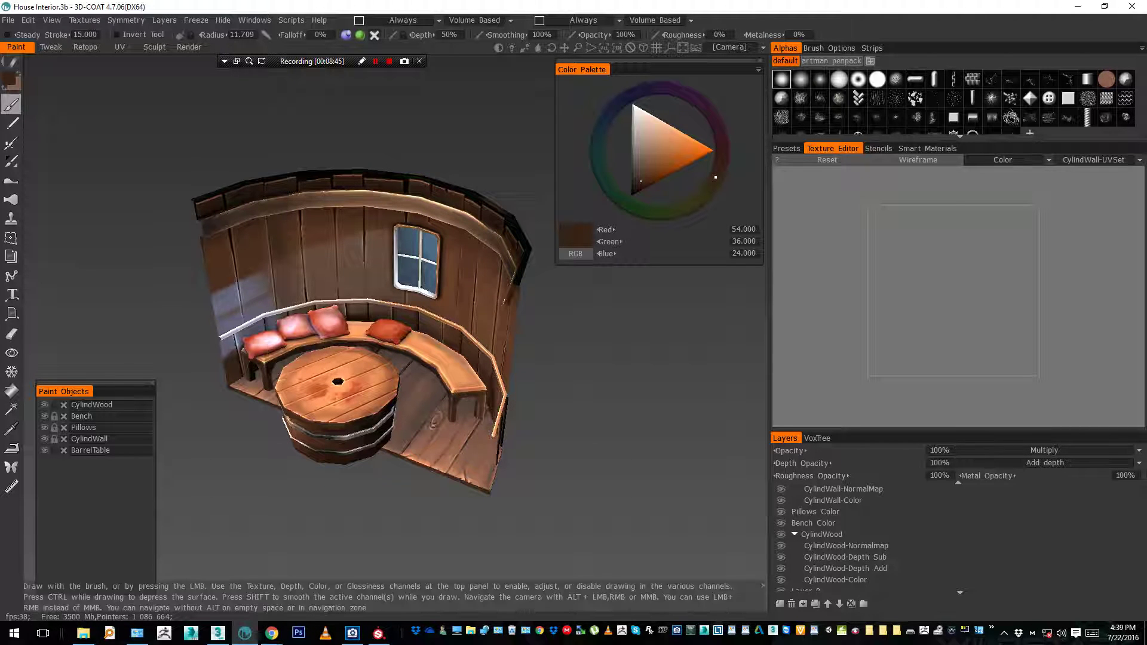
pyautogui.scroll(-1, 1099, 159)
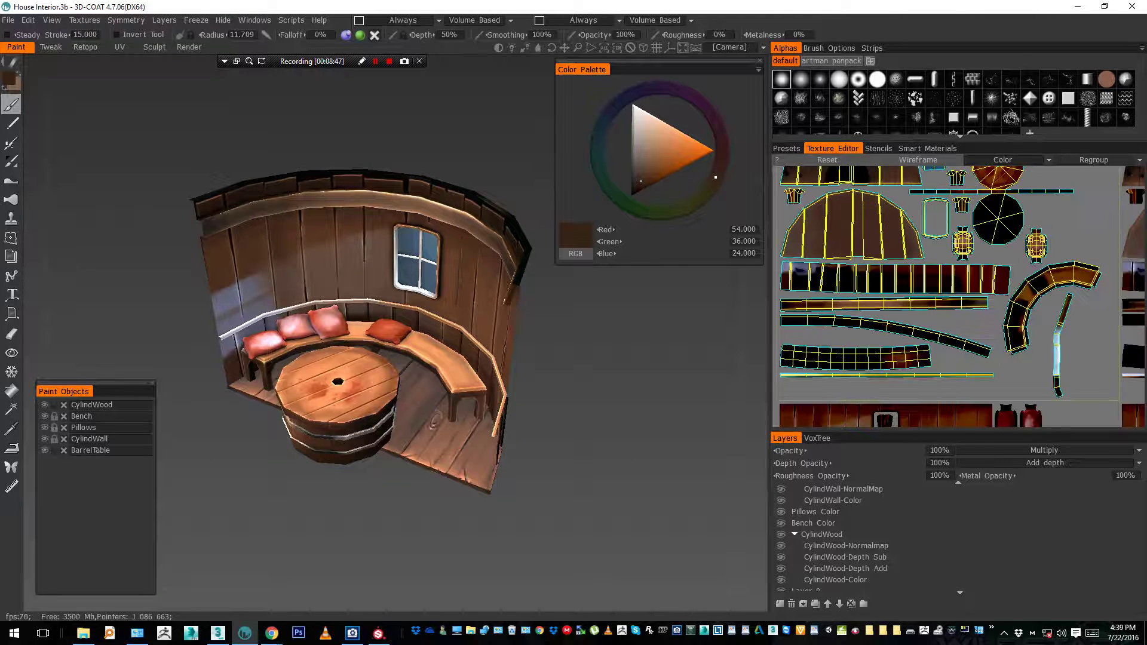
pyautogui.scroll(-5, 1071, 280)
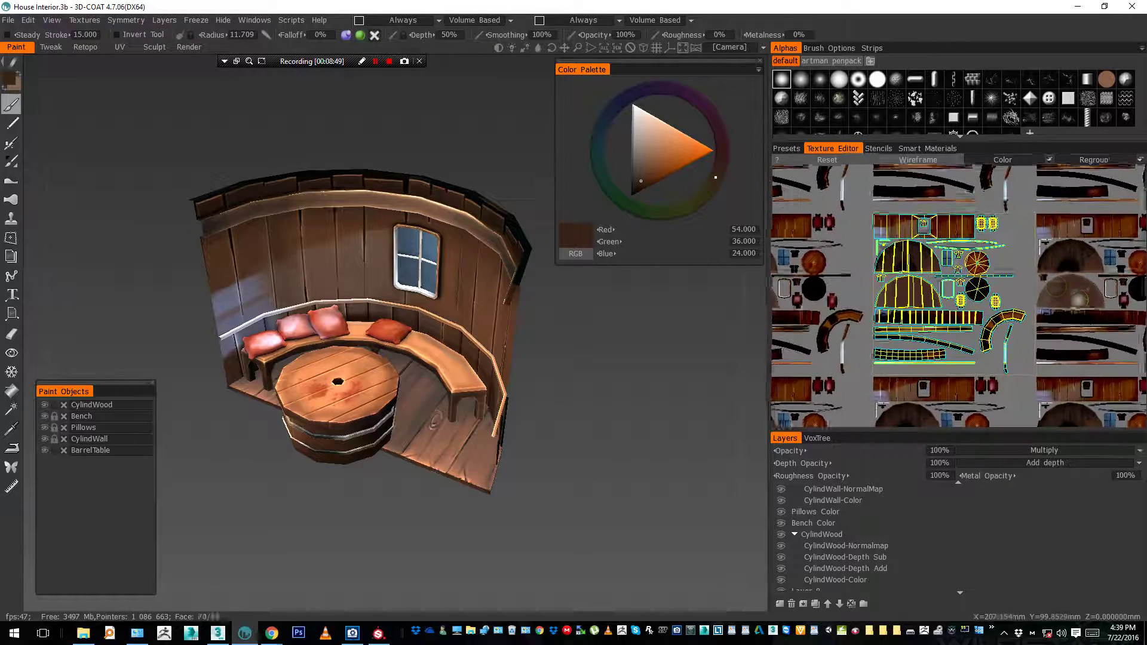
pyautogui.moveTo(1078, 299); pyautogui.dragTo(1063, 302, button='middle')
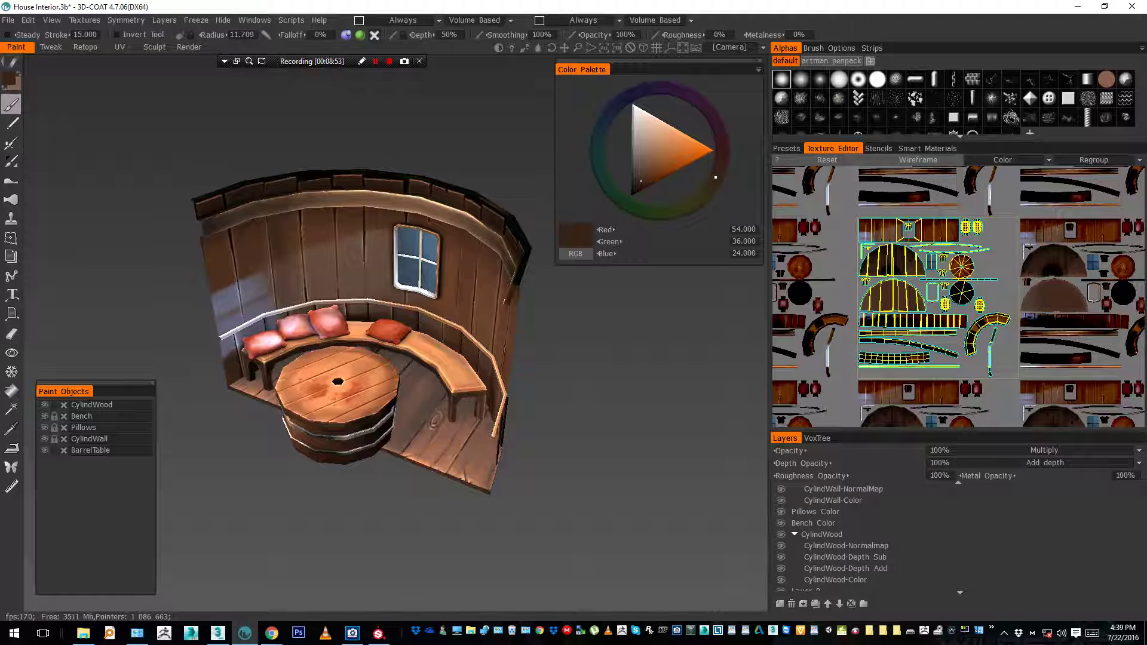
pyautogui.click(781, 490)
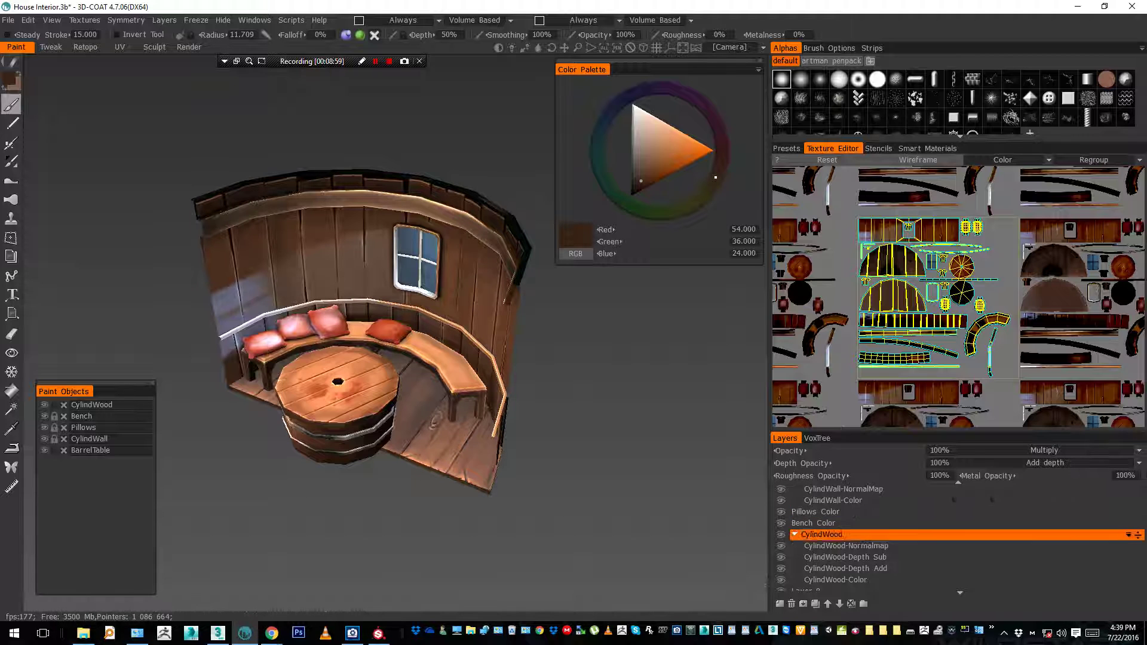
# Enlarge the layer list and inspect the room model and its Regroup texture islands up close
pyautogui.moveTo(914, 430); pyautogui.dragTo(915, 322)
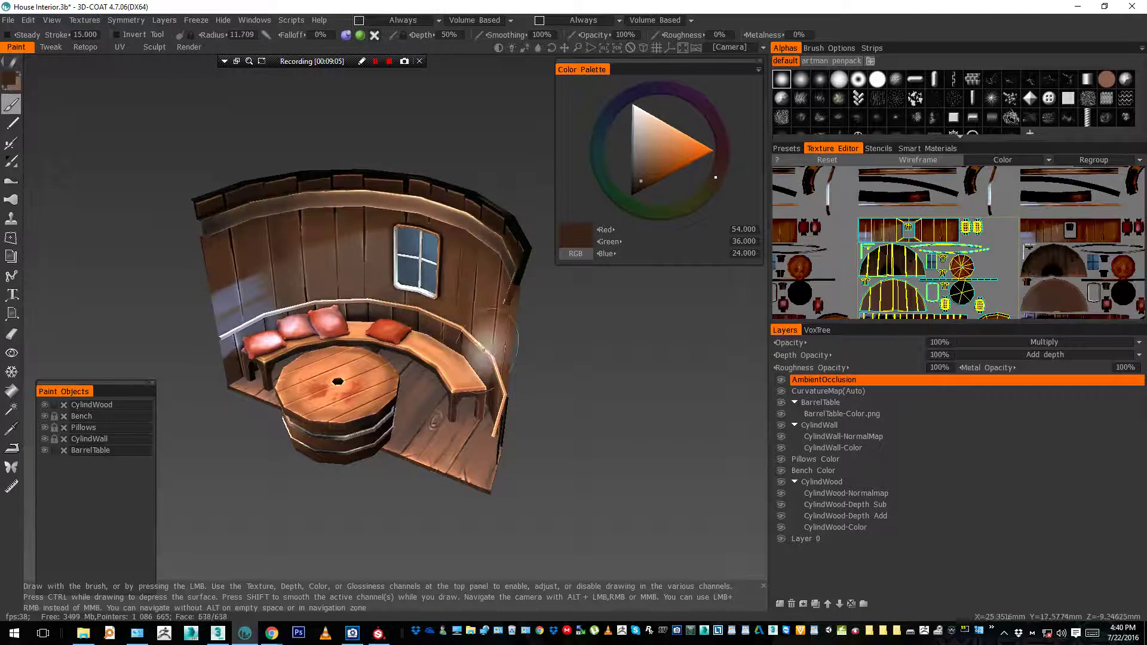
pyautogui.moveTo(597, 418)
pyautogui.mouseDown()
pyautogui.moveTo(588, 425)
pyautogui.moveTo(651, 364)
pyautogui.moveTo(676, 395)
pyautogui.moveTo(597, 397)
pyautogui.mouseUp()
pyautogui.scroll(3, 920, 256)
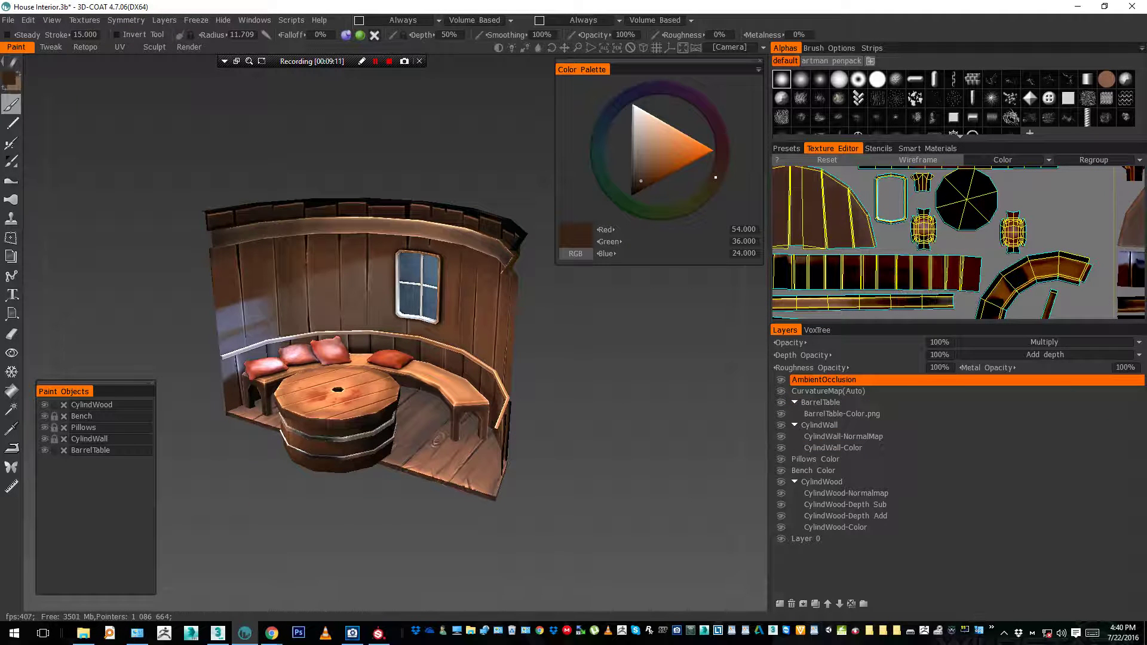
pyautogui.hotkey('ctrl', 'z')
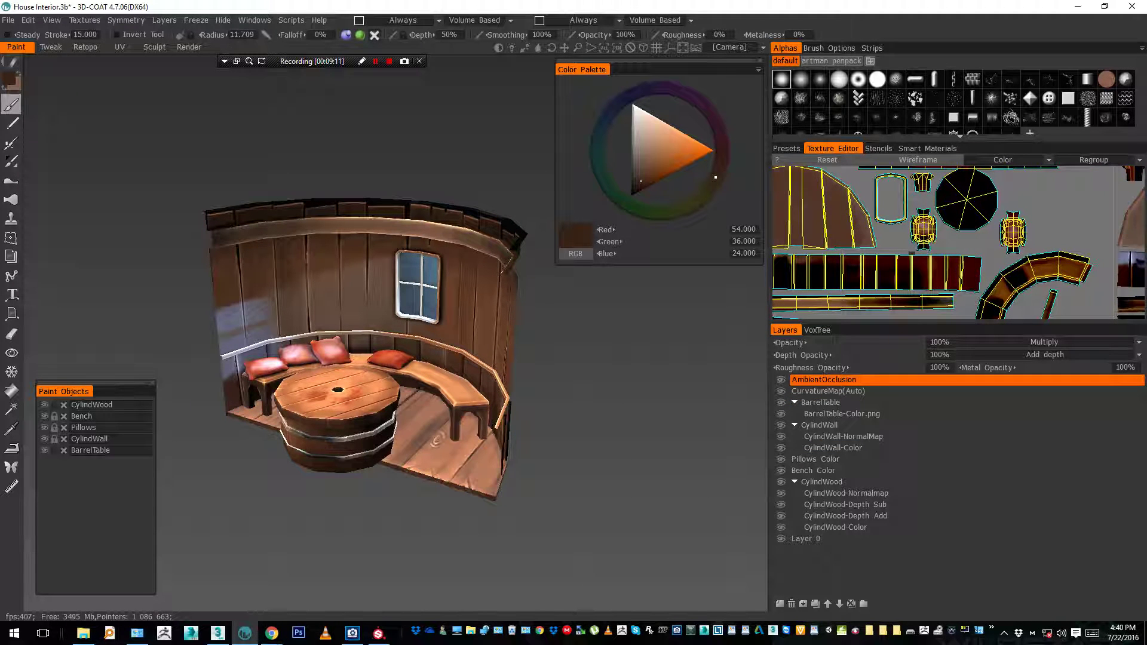
pyautogui.hotkey('ctrl', 'y')
pyautogui.moveTo(944, 209); pyautogui.dragTo(999, 313, button='middle')
# Hide the AmbientOcclusion and CurvatureMap(Auto) layers, and check the BarrelTable layer's islands by switching its visibility off and back on
pyautogui.click(781, 414)
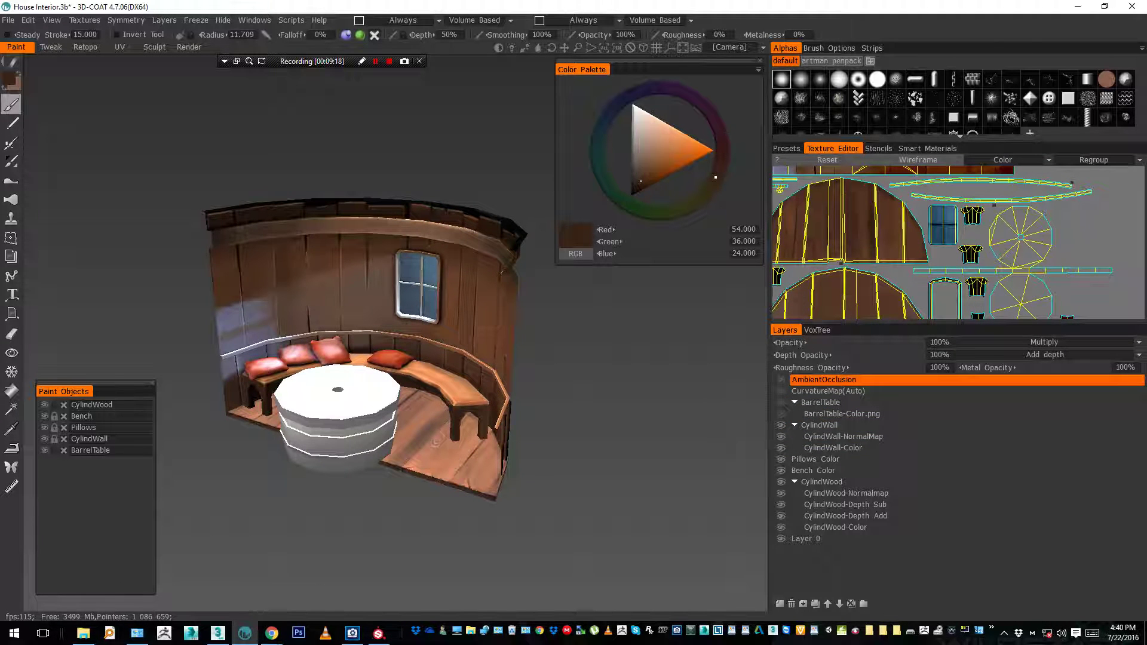
pyautogui.click(781, 403)
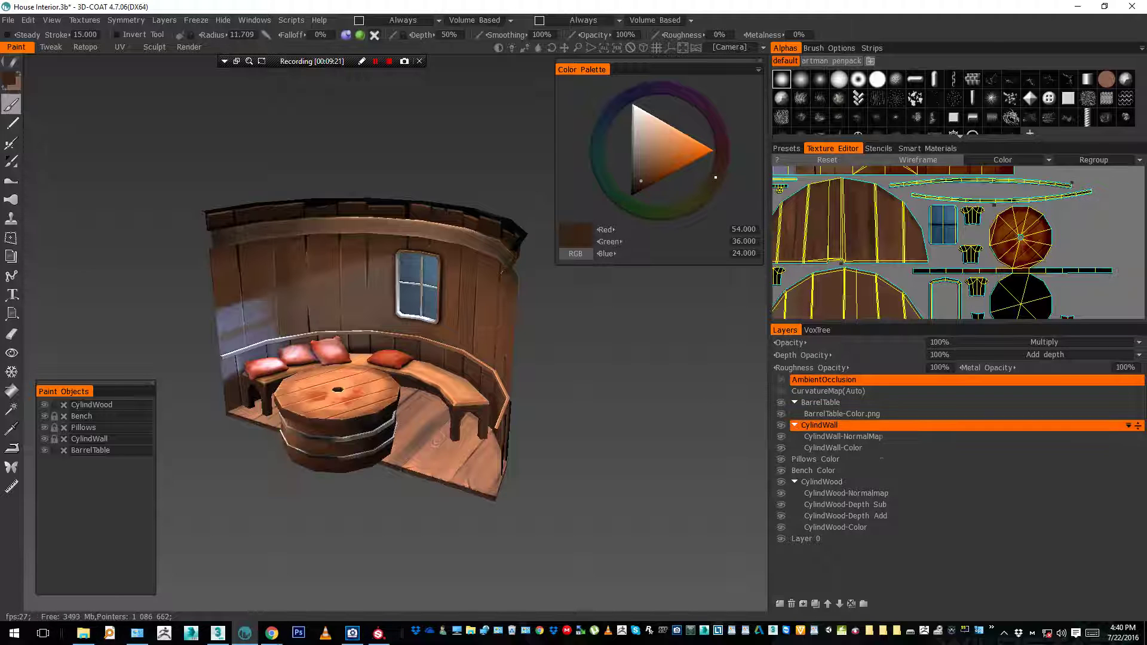
pyautogui.scroll(-5, 958, 243)
pyautogui.scroll(1, 959, 244)
pyautogui.moveTo(986, 269); pyautogui.dragTo(958, 225, button='middle')
pyautogui.scroll(-1, 958, 243)
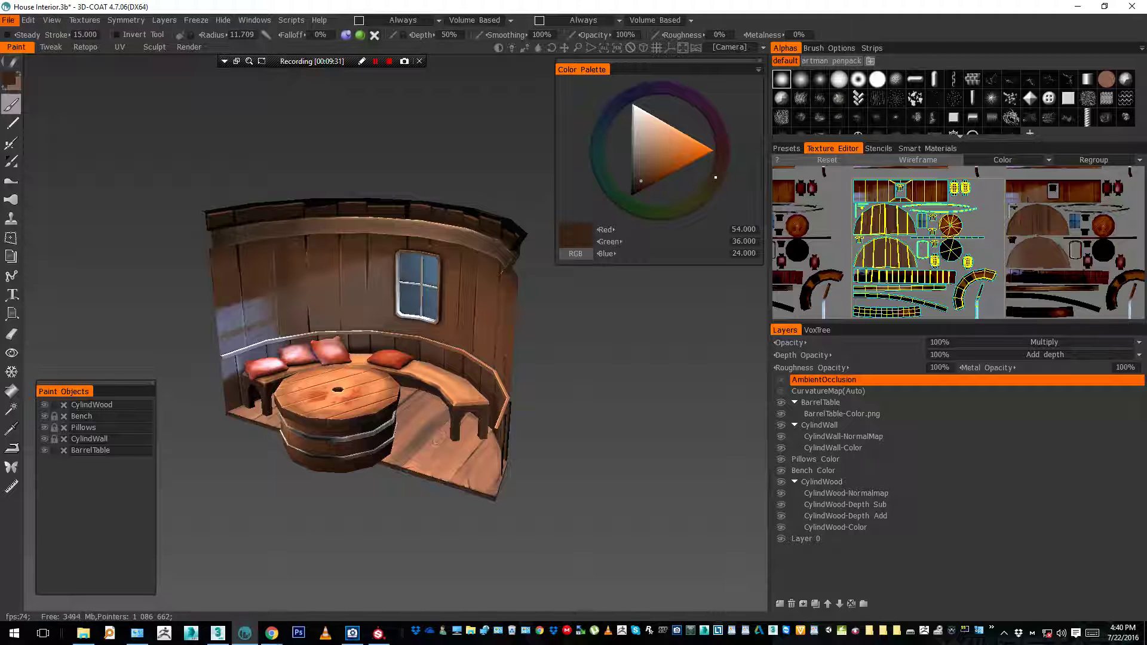
# Start exporting objects and textures, glance at the earlier exported maps in ACDSee, and set the output mesh to test.obj in the Test folder
pyautogui.click(8, 20)
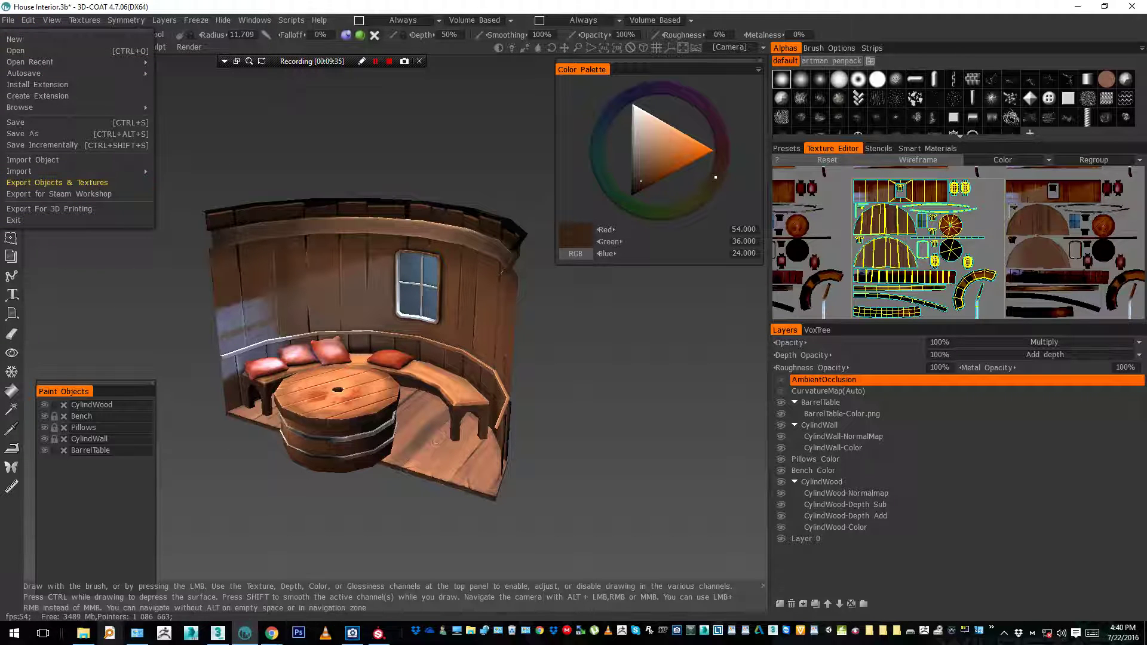
pyautogui.click(8, 20)
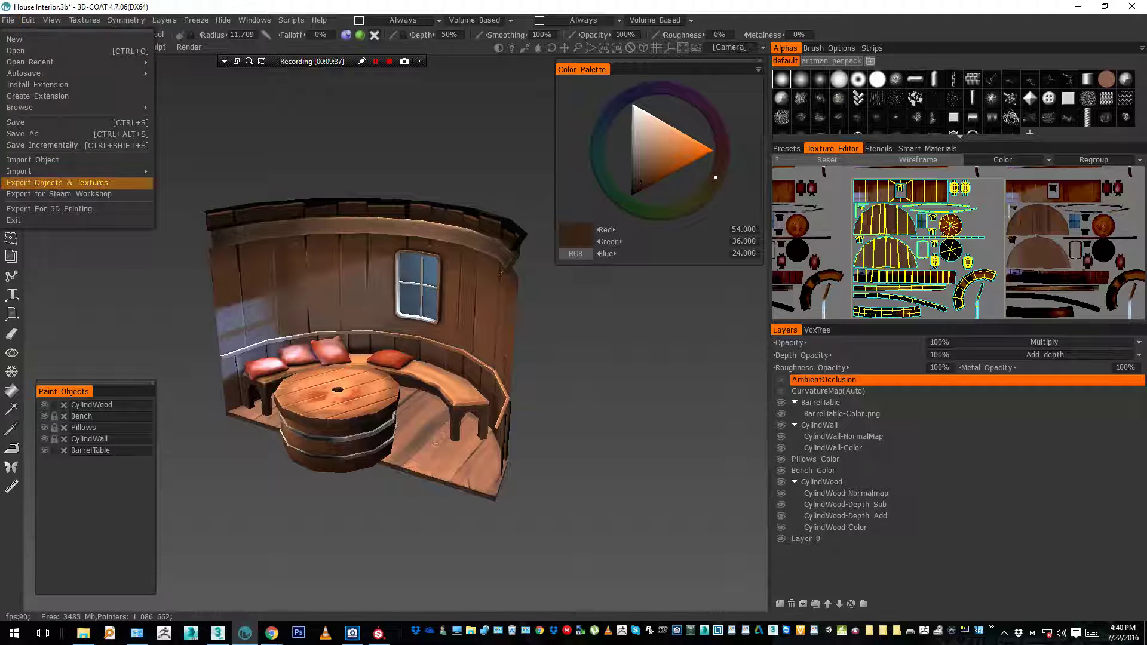
pyautogui.click(60, 182)
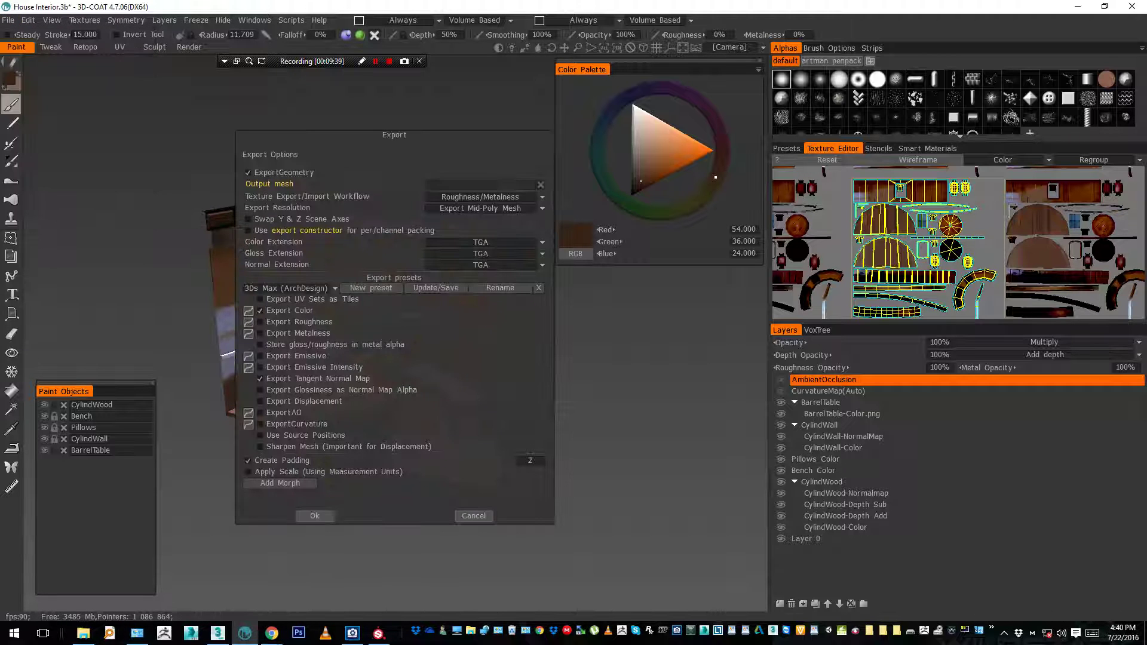
pyautogui.press('Return')
pyautogui.write('test')
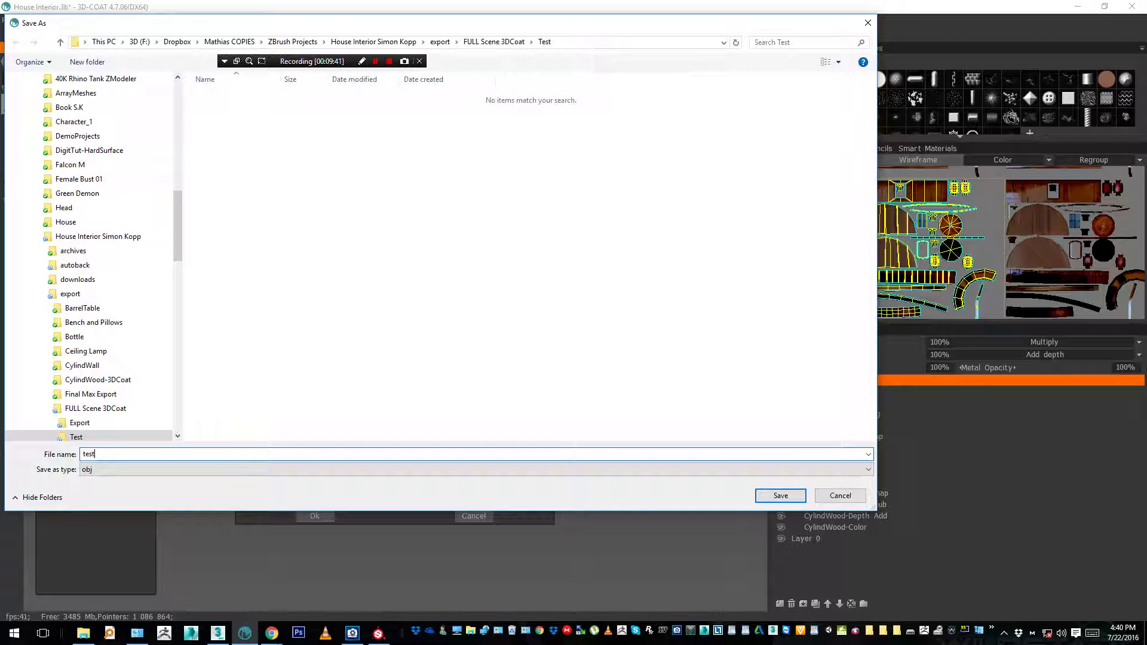
pyautogui.click(353, 632)
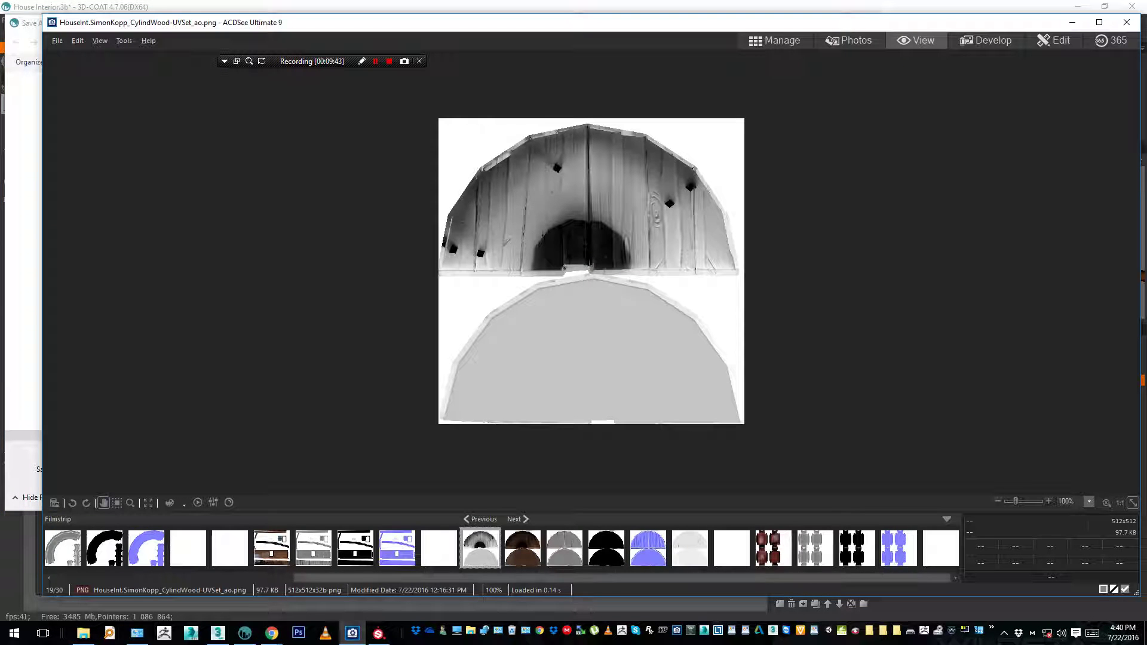
pyautogui.moveTo(526, 579); pyautogui.dragTo(286, 578)
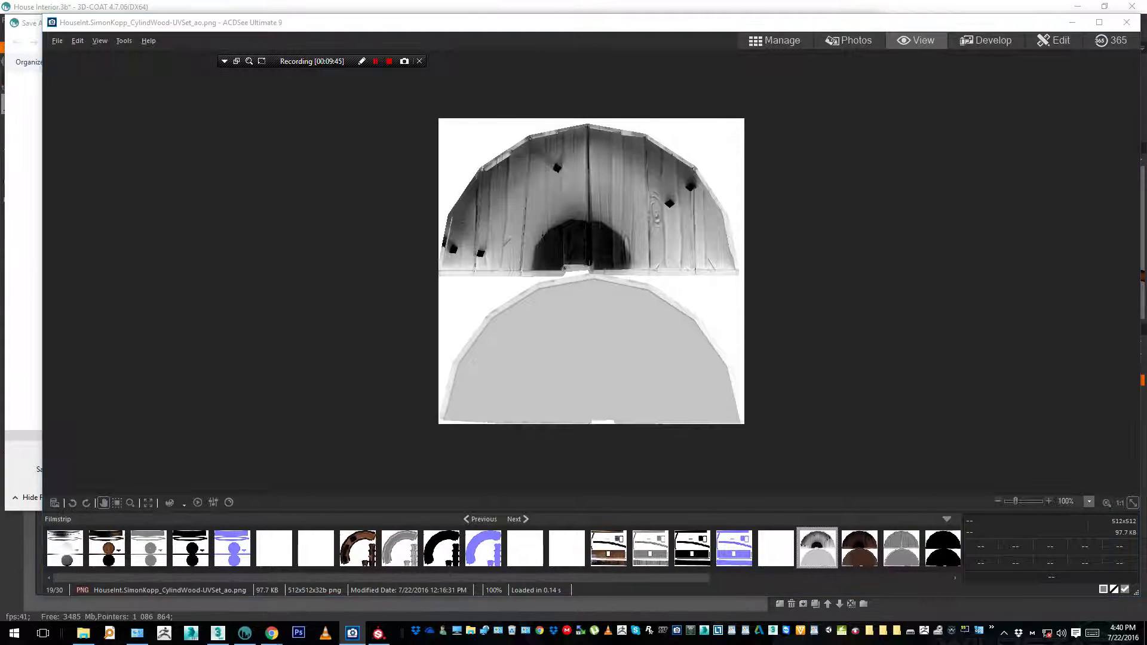
pyautogui.hotkey('alt', 'Tab')
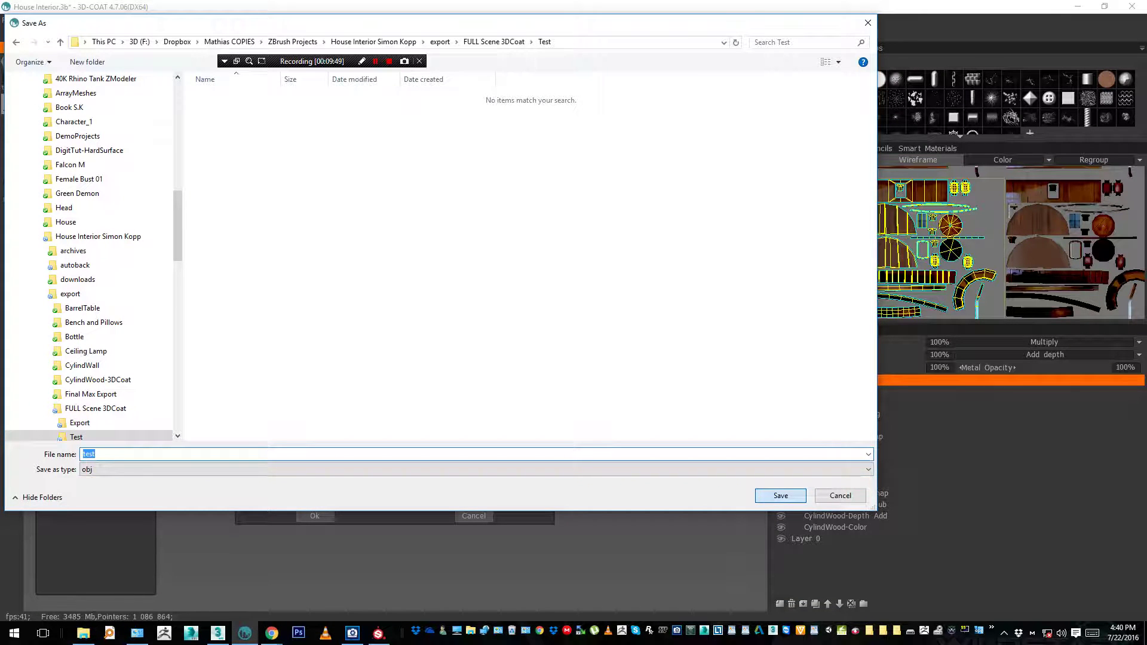
pyautogui.press('Return')
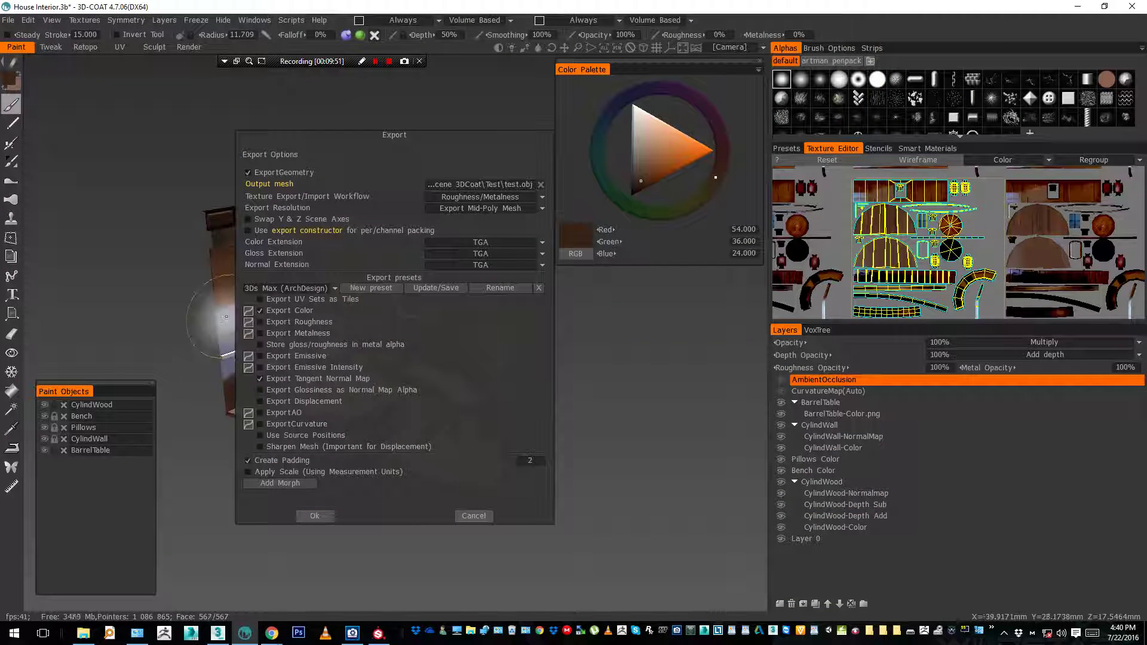
# Include the roughness, metalness, AO and curvature maps in the export and keep the padding at 2
pyautogui.click(260, 322)
pyautogui.click(260, 333)
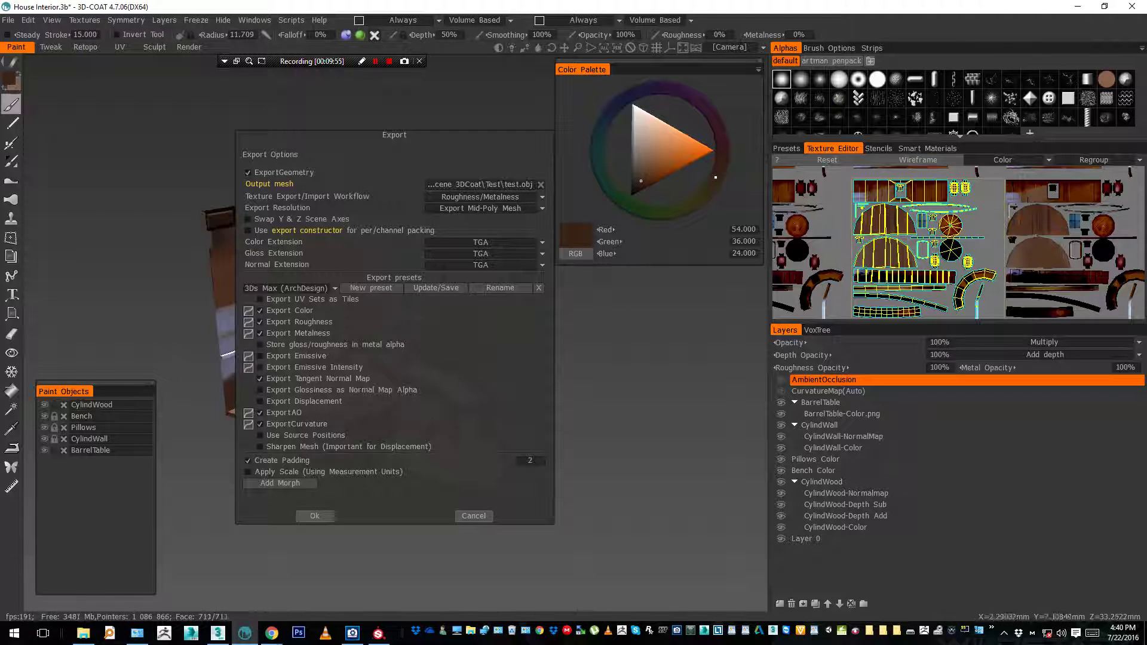
pyautogui.click(529, 461)
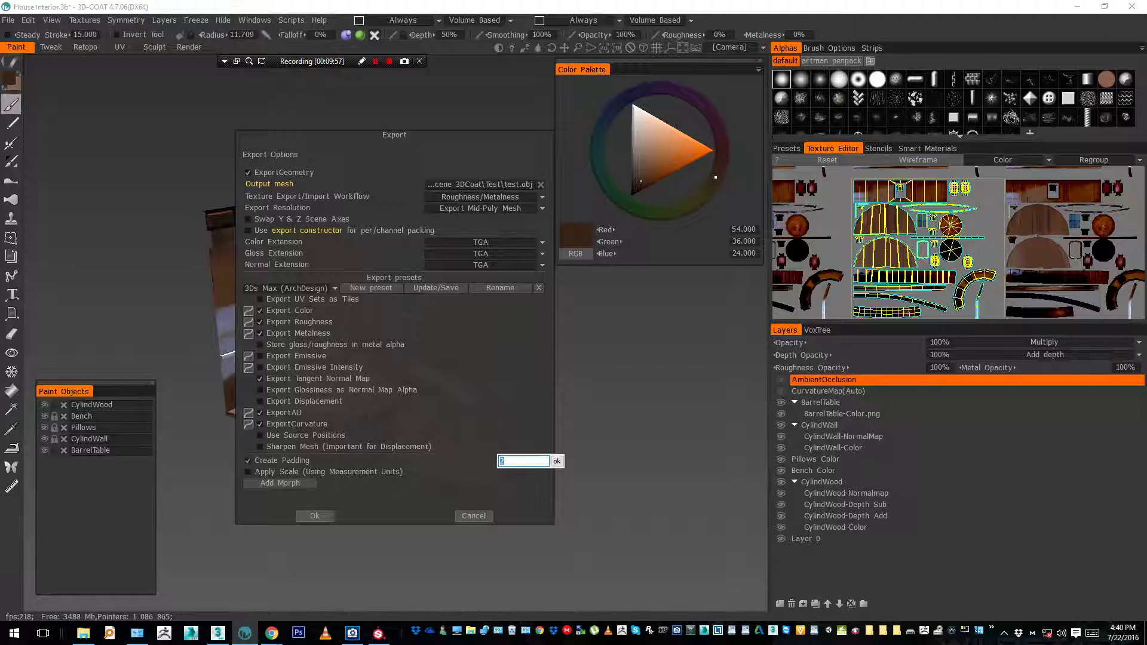
pyautogui.press('Return')
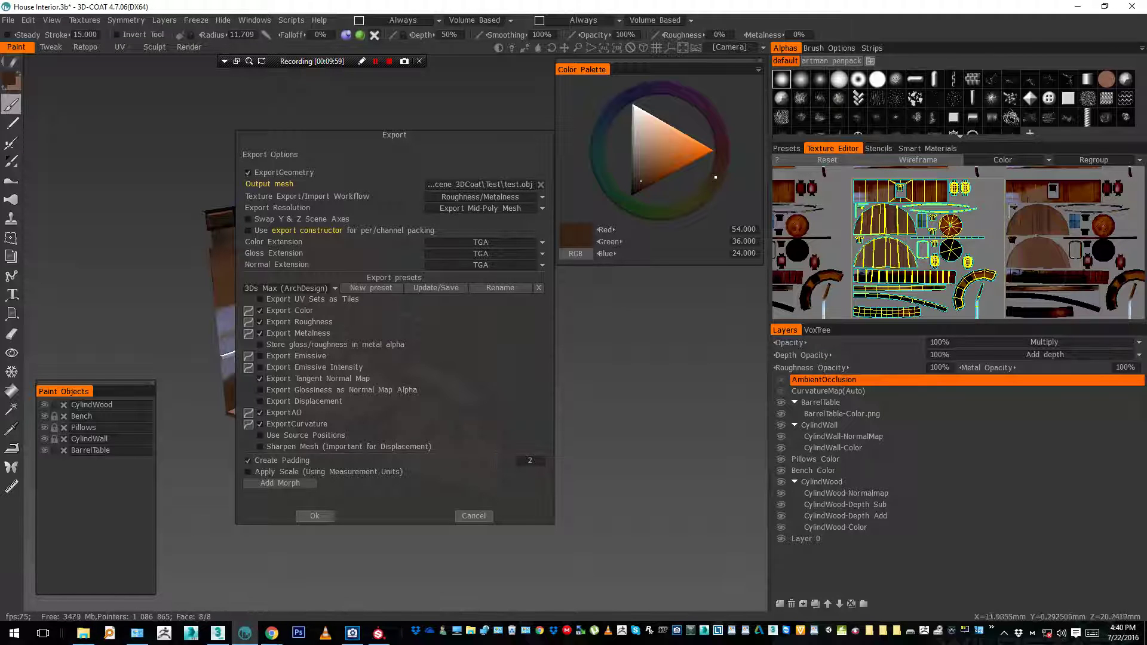
# Set the color, gloss and normal texture formats to PNG and run the export
pyautogui.click(481, 242)
pyautogui.click(440, 279)
pyautogui.click(481, 253)
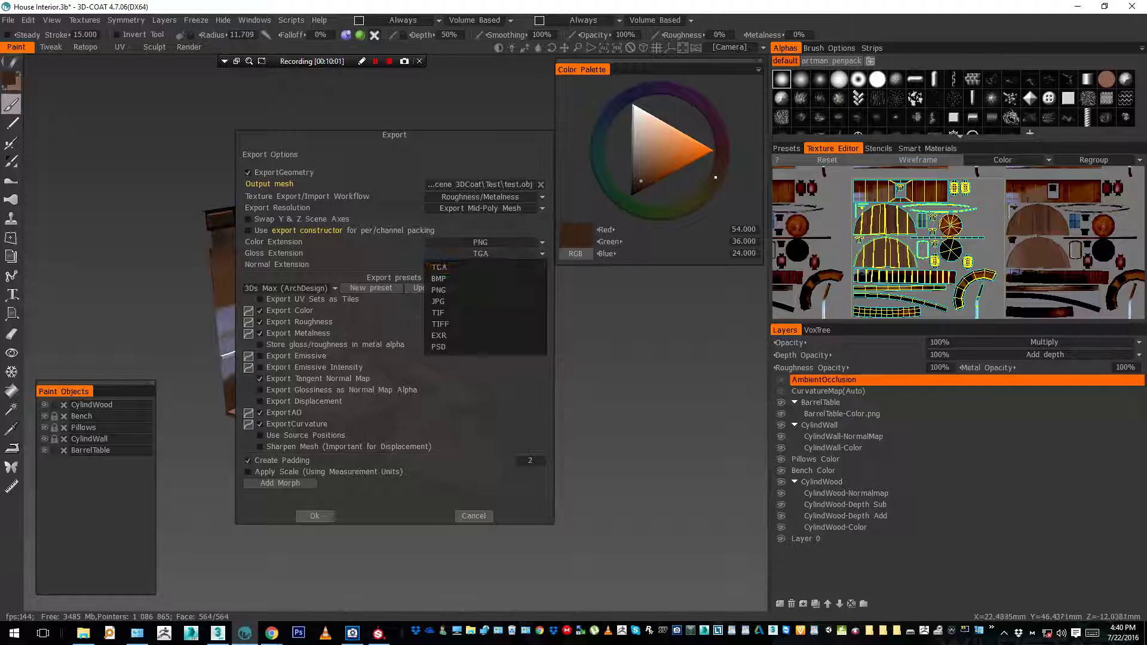
pyautogui.click(438, 289)
pyautogui.click(481, 265)
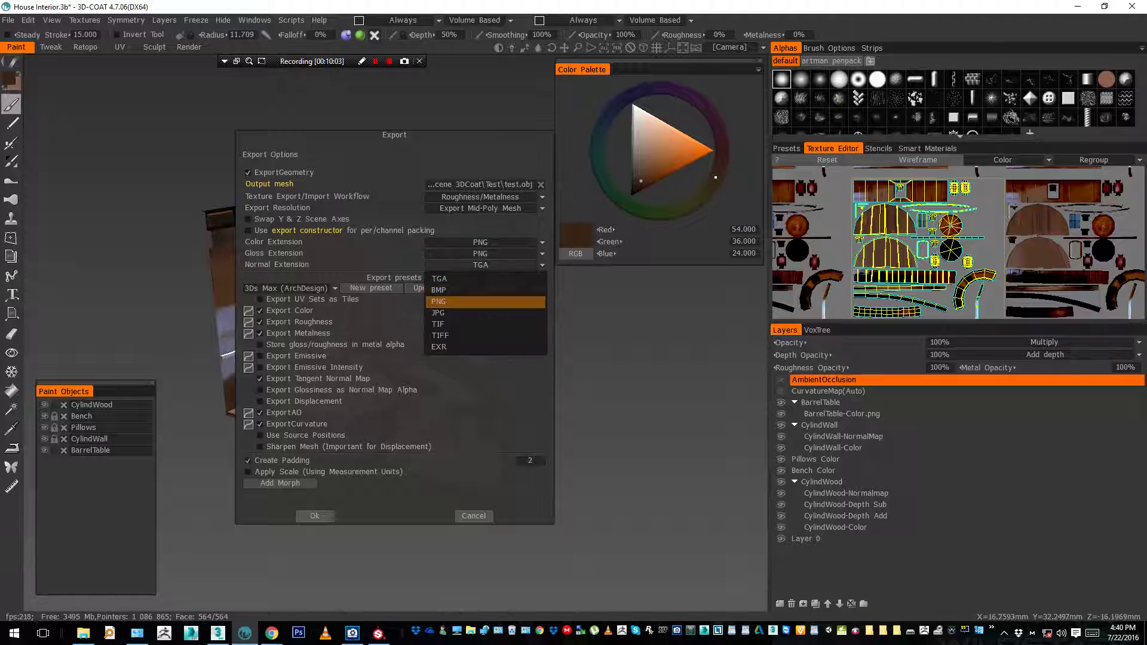
pyautogui.click(438, 301)
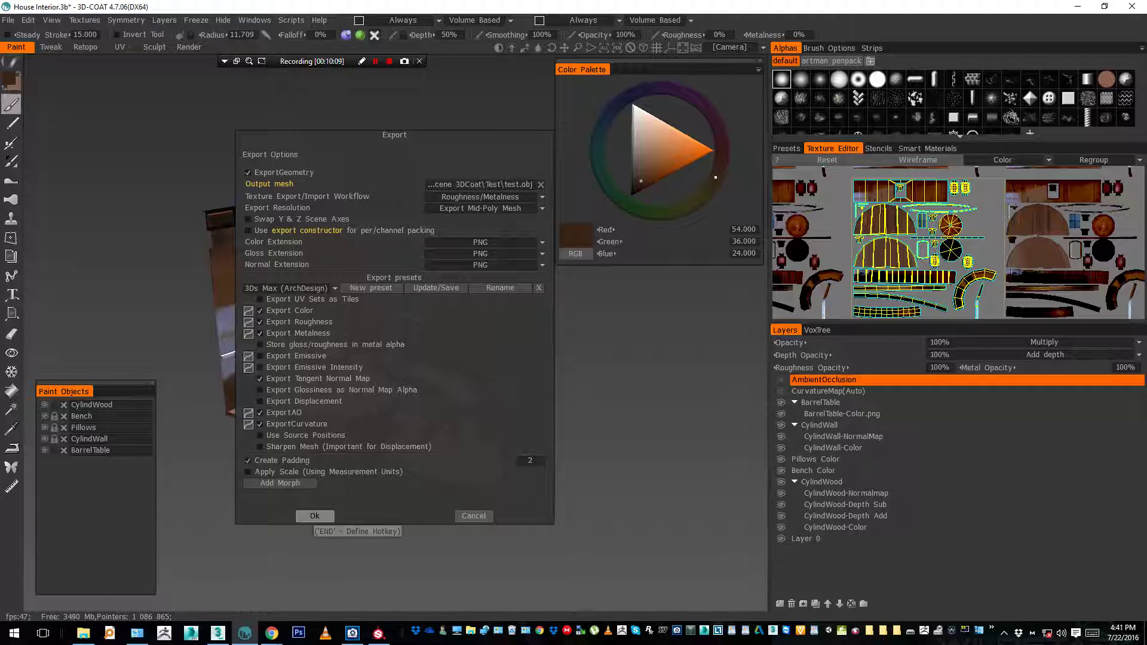
pyautogui.click(314, 515)
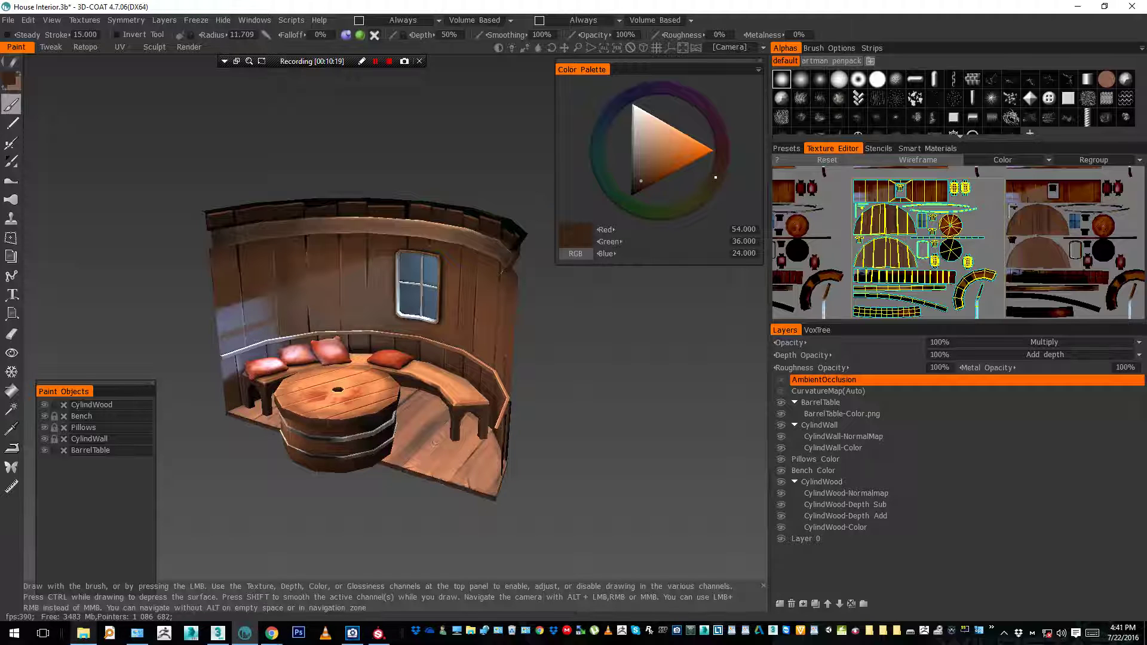
# Switch to ACDSee's file management view and open the Test folder inside FULL Scene 3DCoat
pyautogui.click(83, 634)
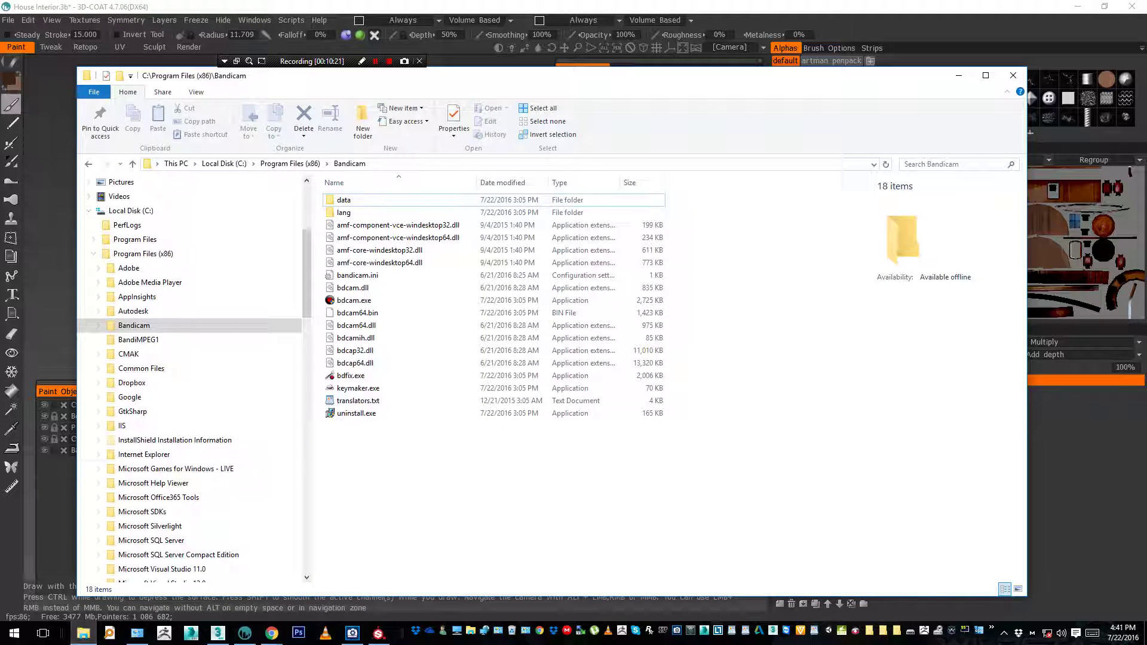
pyautogui.moveTo(84, 634)
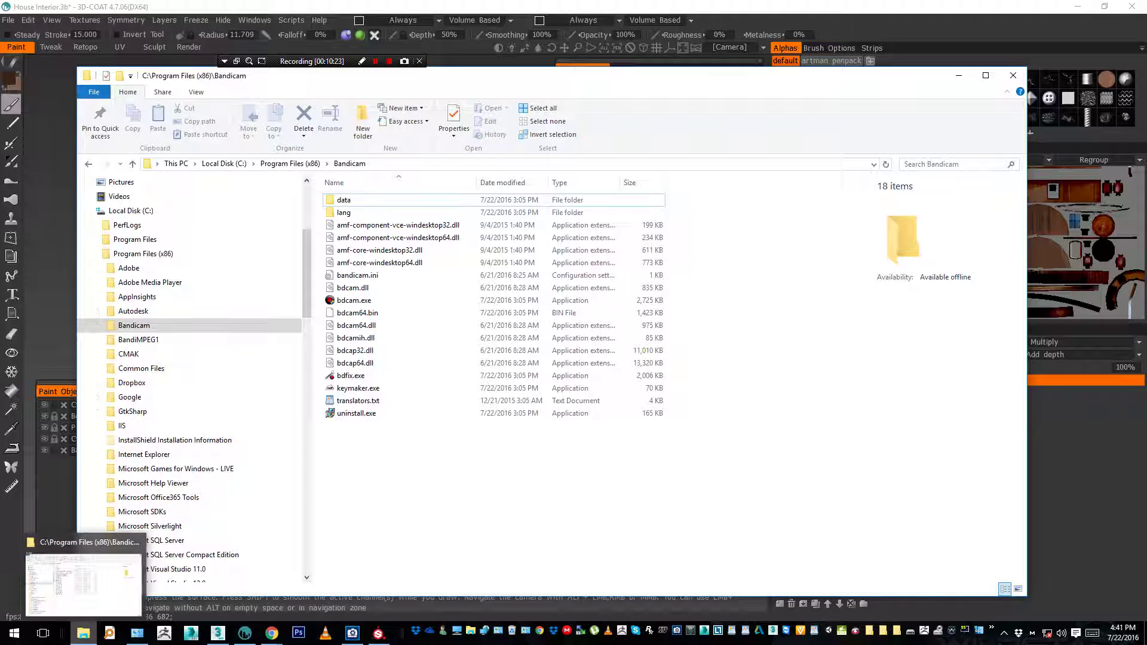
pyautogui.click(353, 633)
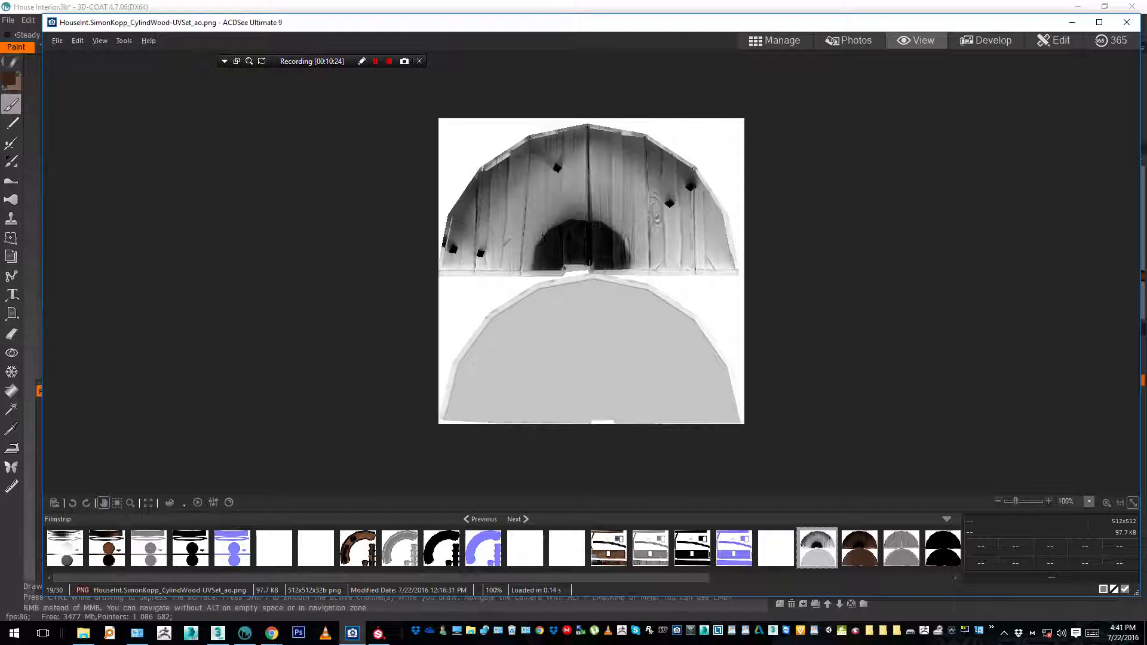
pyautogui.click(774, 40)
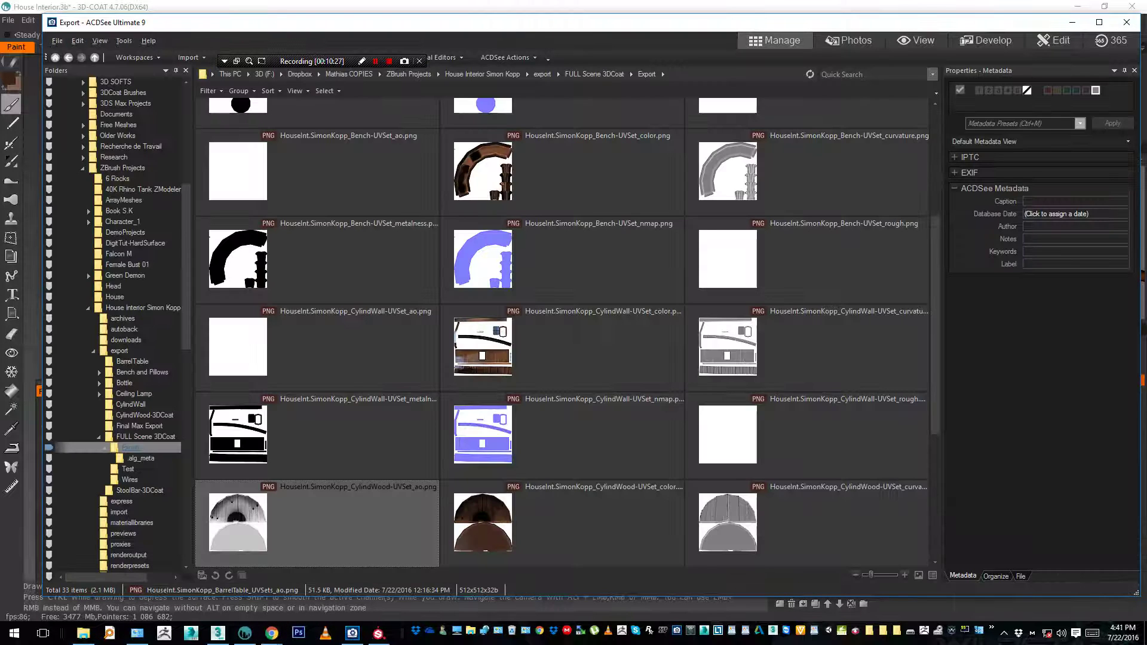
pyautogui.press('Down')
pyautogui.press('Down')
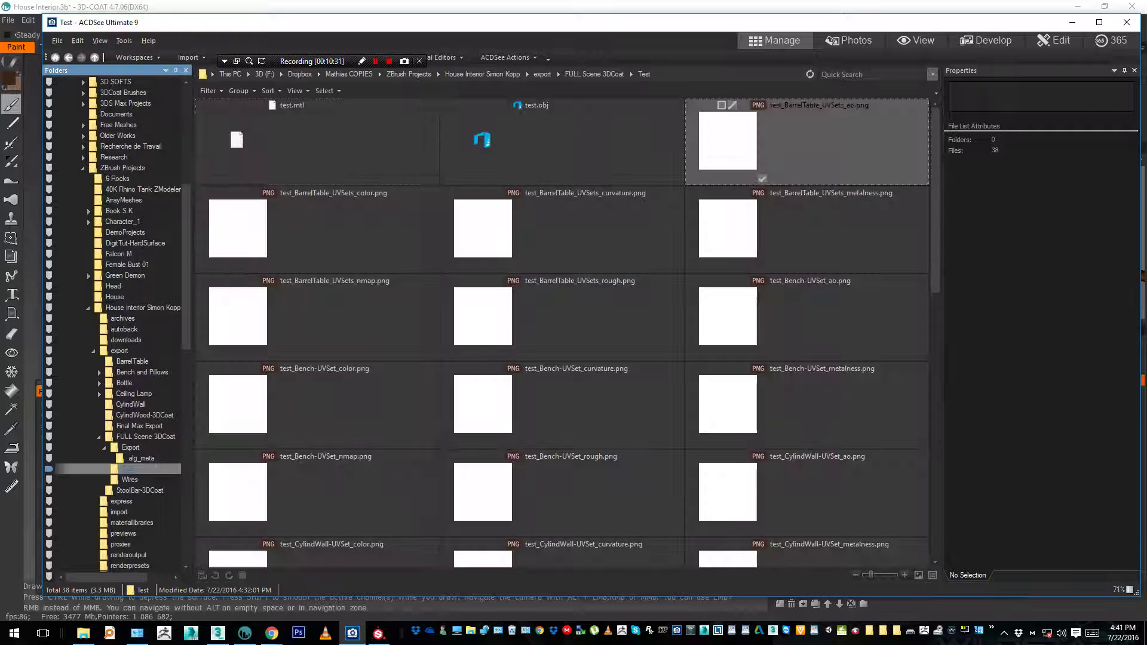
# Delete the blank PNG textures of the old UV sets, keeping the test.mtl, test.obj and test_Regroup files
pyautogui.scroll(-8, 762, 335)
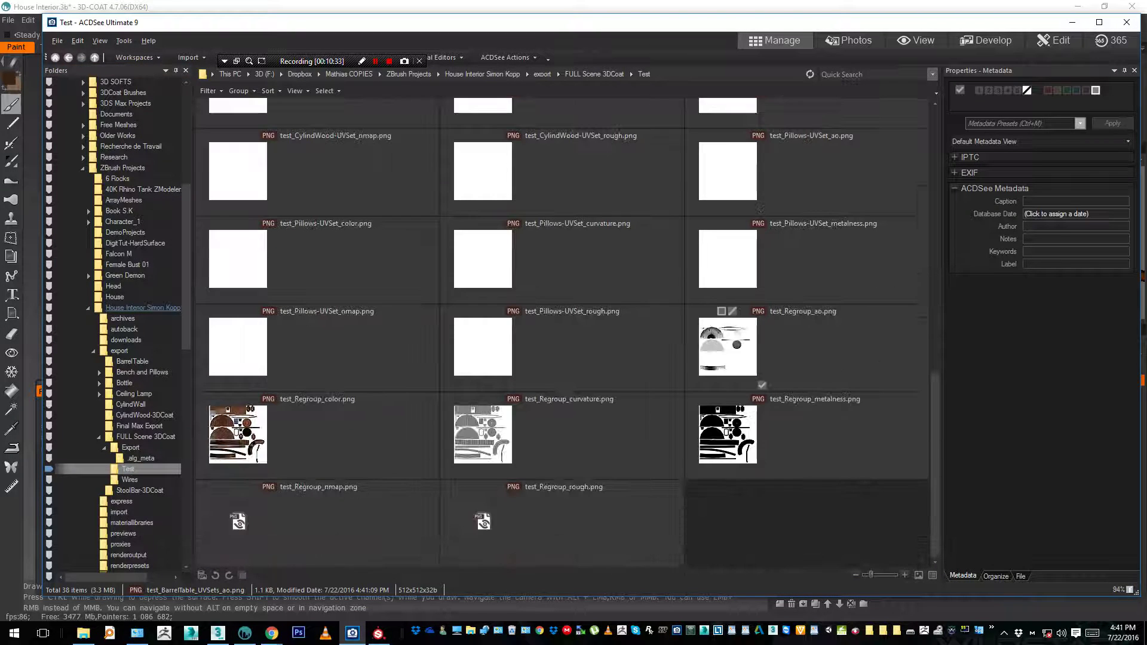
pyautogui.keyDown('shift'); pyautogui.click(568, 340); pyautogui.keyUp('shift')
pyautogui.scroll(6, 567, 340)
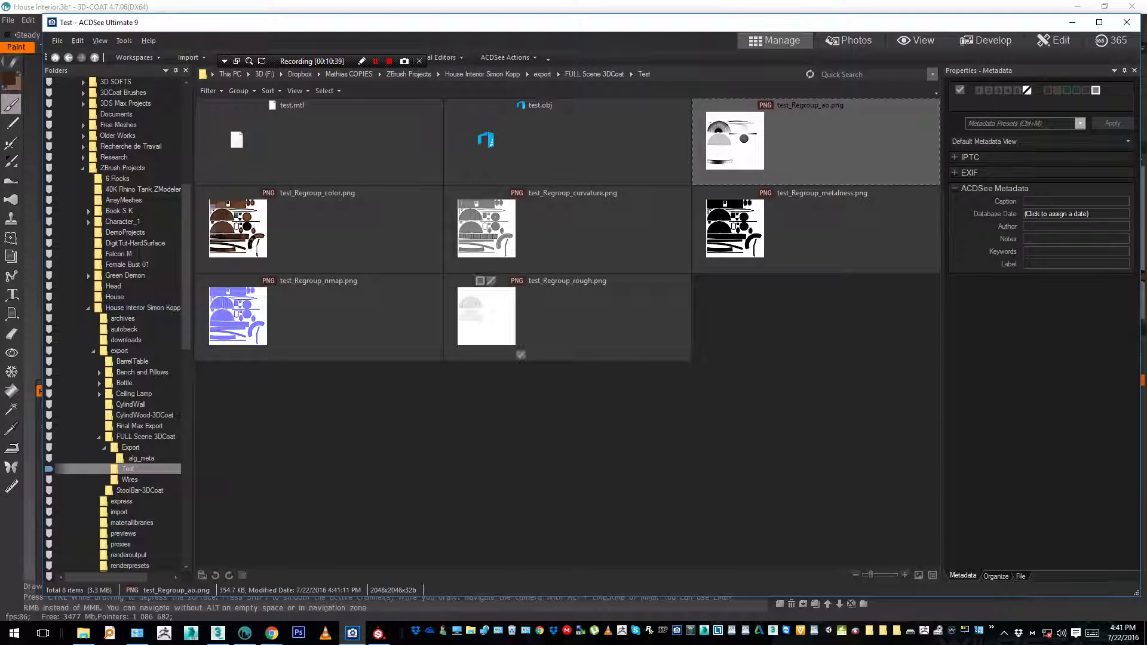
# Open test_Regroup_color.png full size and browse through the curvature, metalness, normal and roughness maps
pyautogui.click(239, 230)
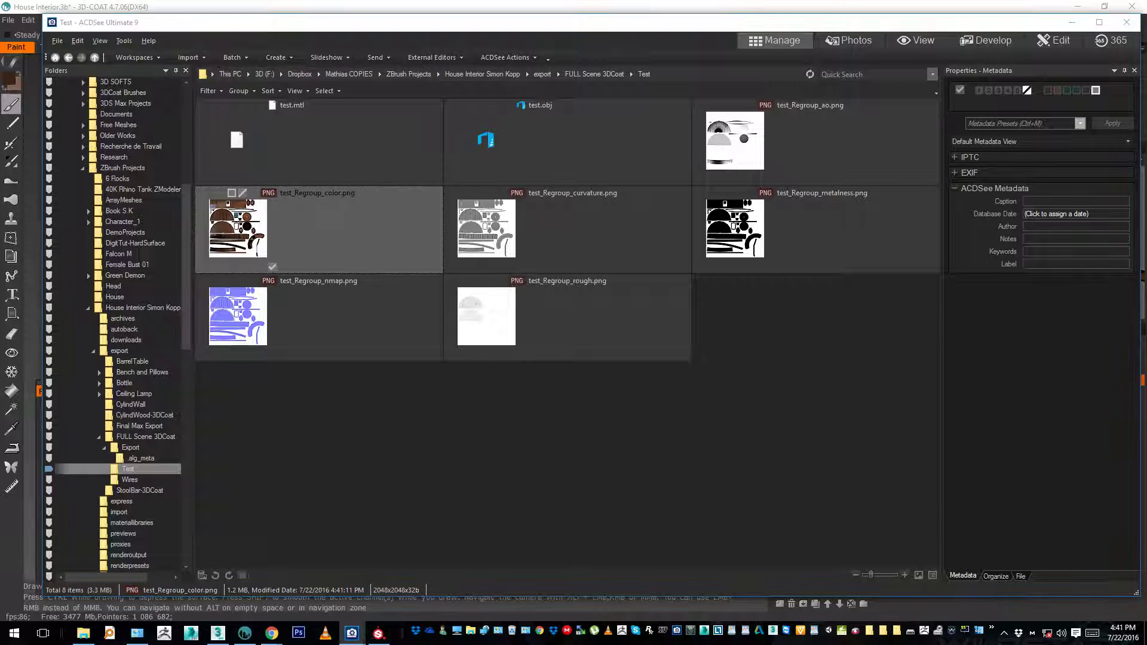
pyautogui.press('Return')
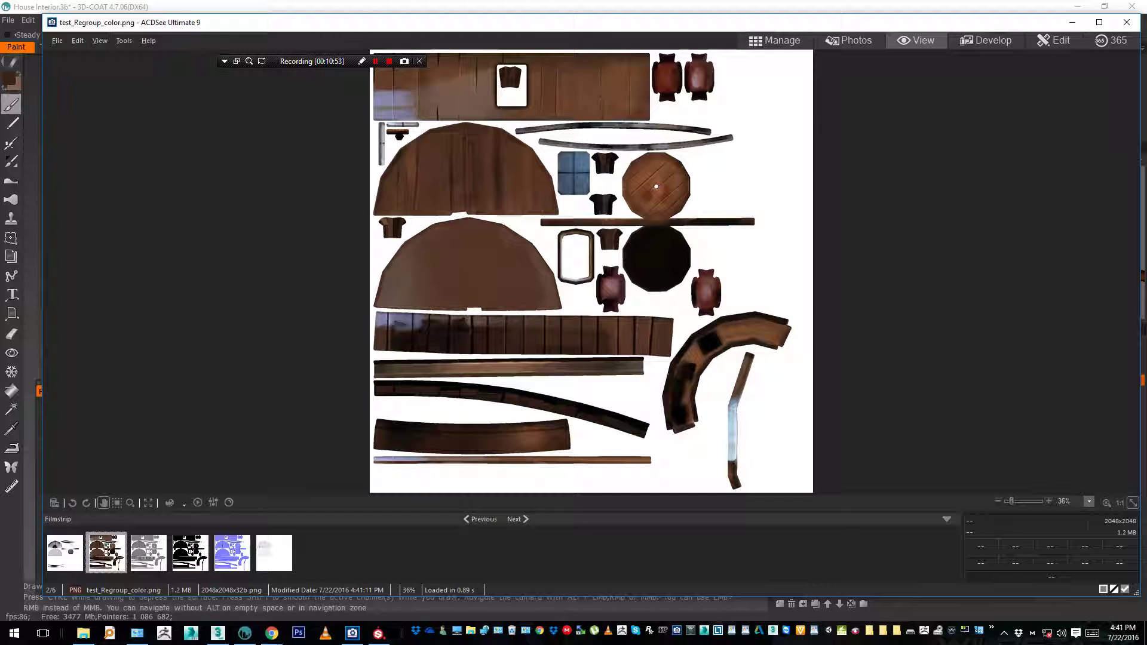
pyautogui.press('Right')
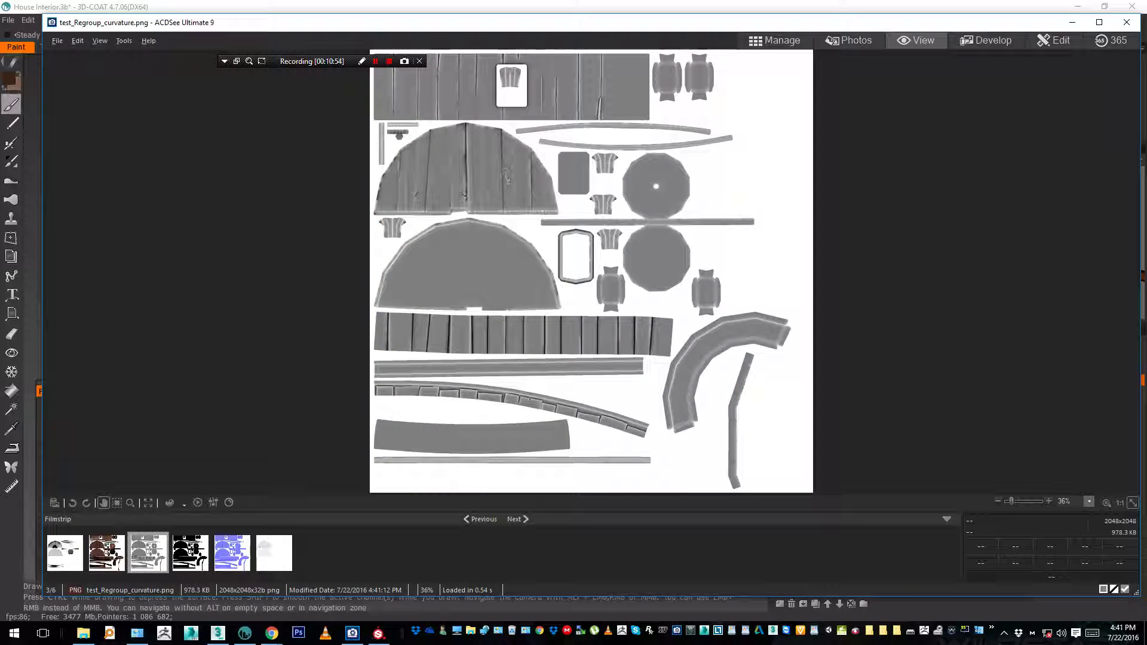
pyautogui.press('Right')
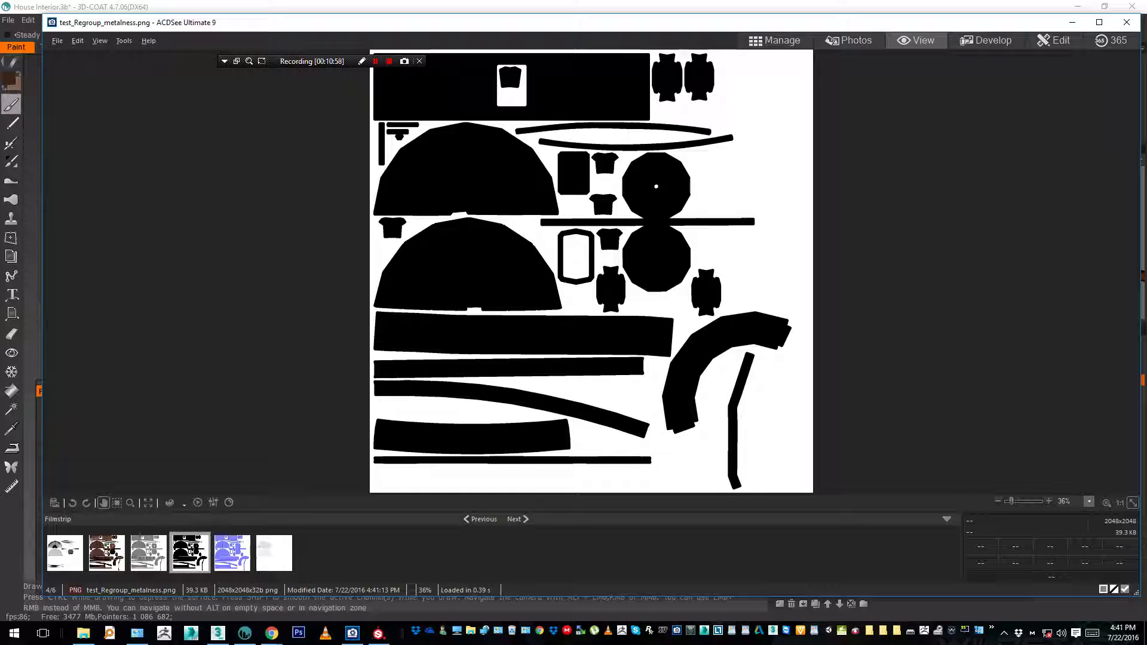
pyautogui.press('Right')
pyautogui.press('Left')
pyautogui.press('Right')
pyautogui.press('Right')
pyautogui.press('Left')
# Enlarge test_Regroup_nmap.png to 100% and examine the normal map's islands from the upper wall pieces downward
pyautogui.click(478, 179)
pyautogui.moveTo(442, 197); pyautogui.dragTo(444, 319)
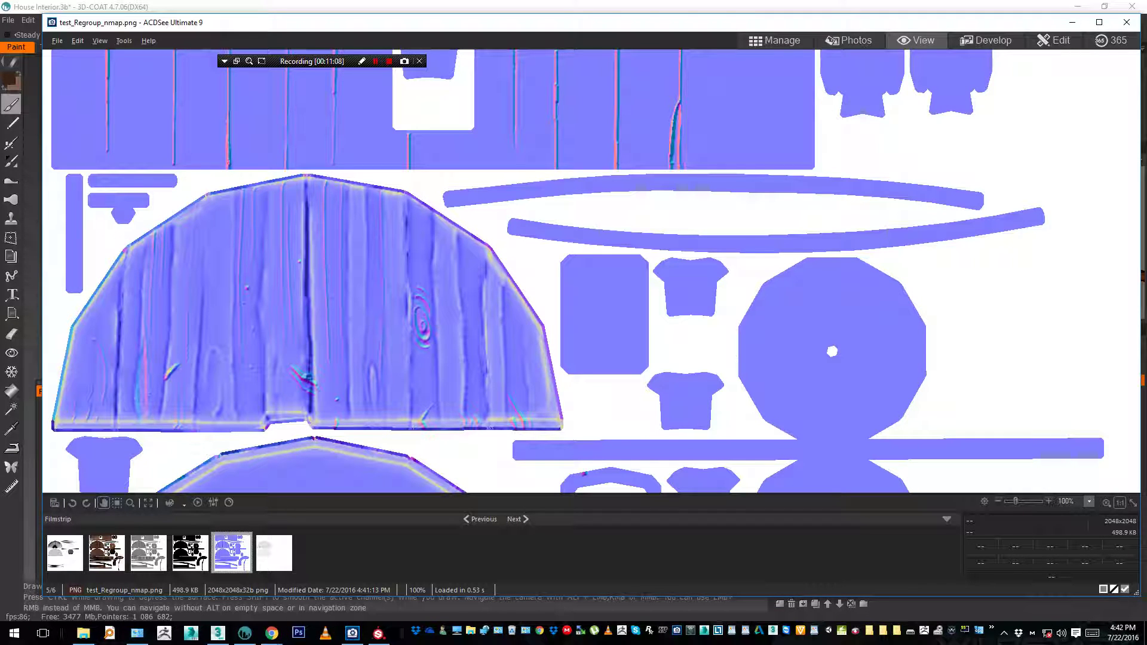
pyautogui.moveTo(443, 424); pyautogui.dragTo(442, 198)
pyautogui.moveTo(442, 389); pyautogui.dragTo(442, 198)
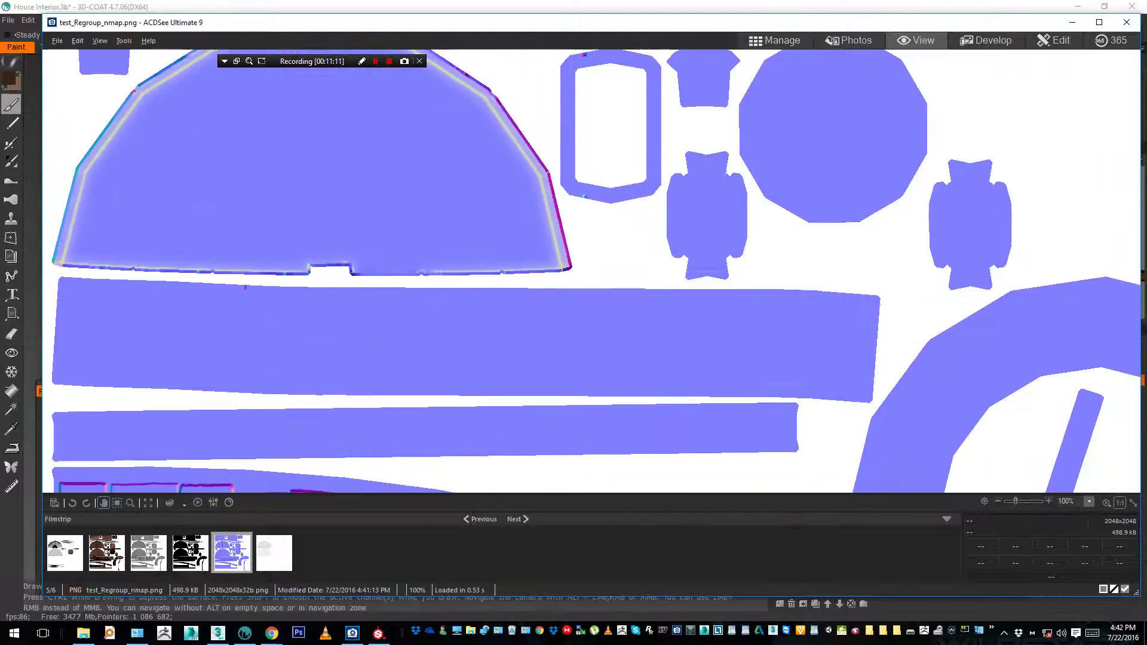
pyautogui.scroll(-1, 442, 198)
pyautogui.scroll(1, 442, 197)
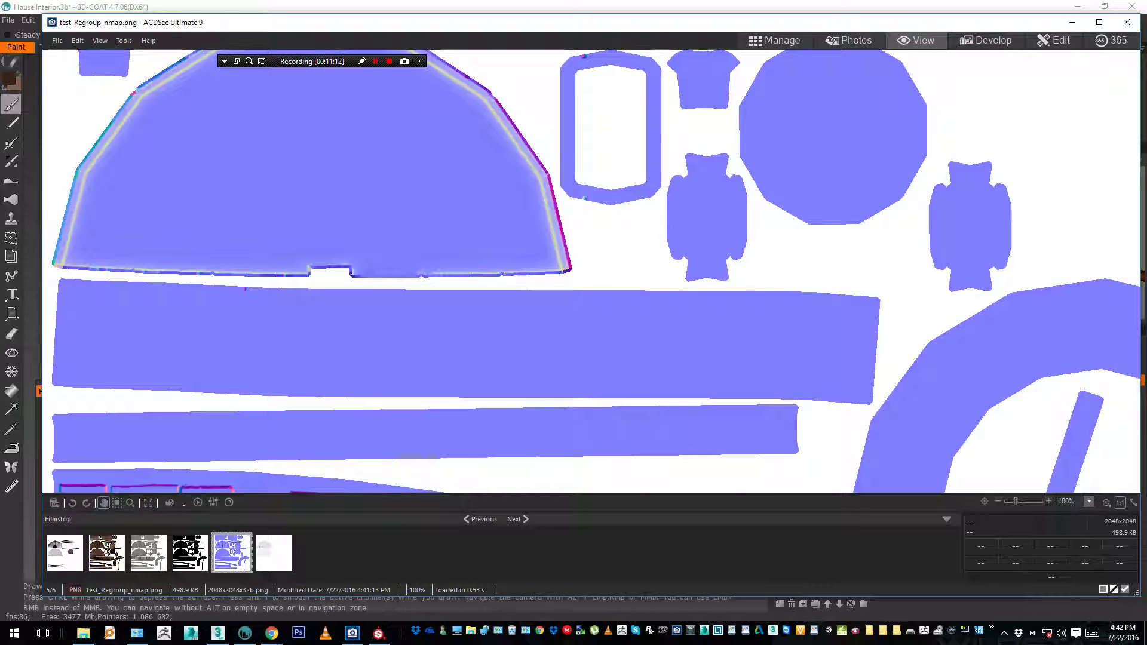
# Finish viewing the whole normal map, close ACDSee, and minimize the Bandicam folder window to return to 3D-Coat
pyautogui.press('*')
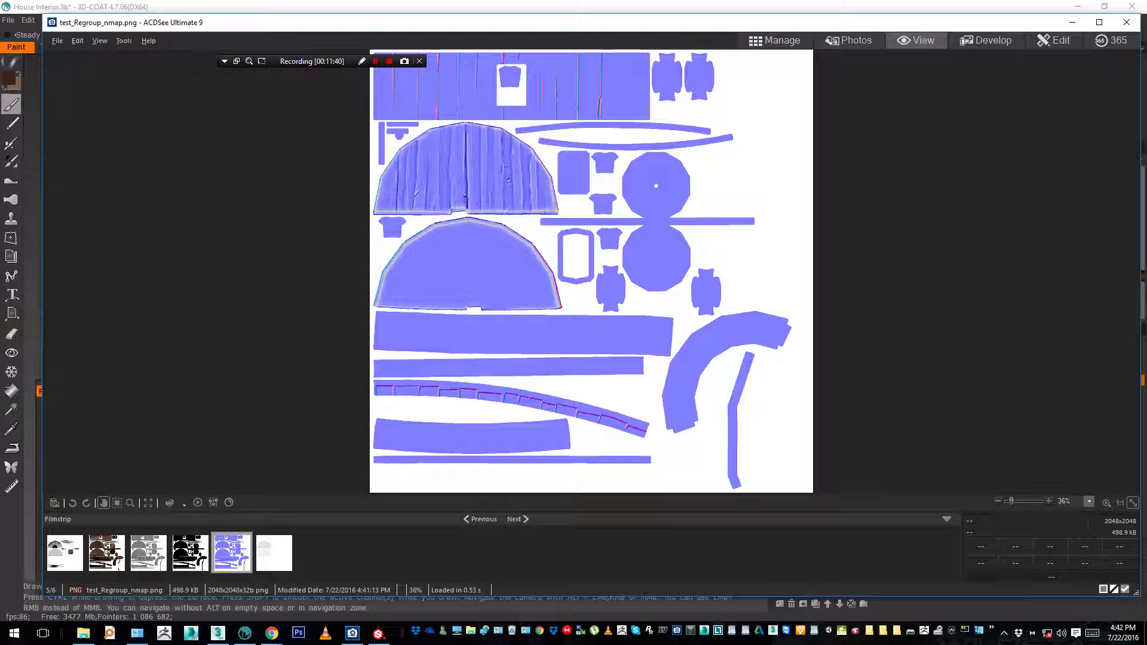
pyautogui.click(1127, 22)
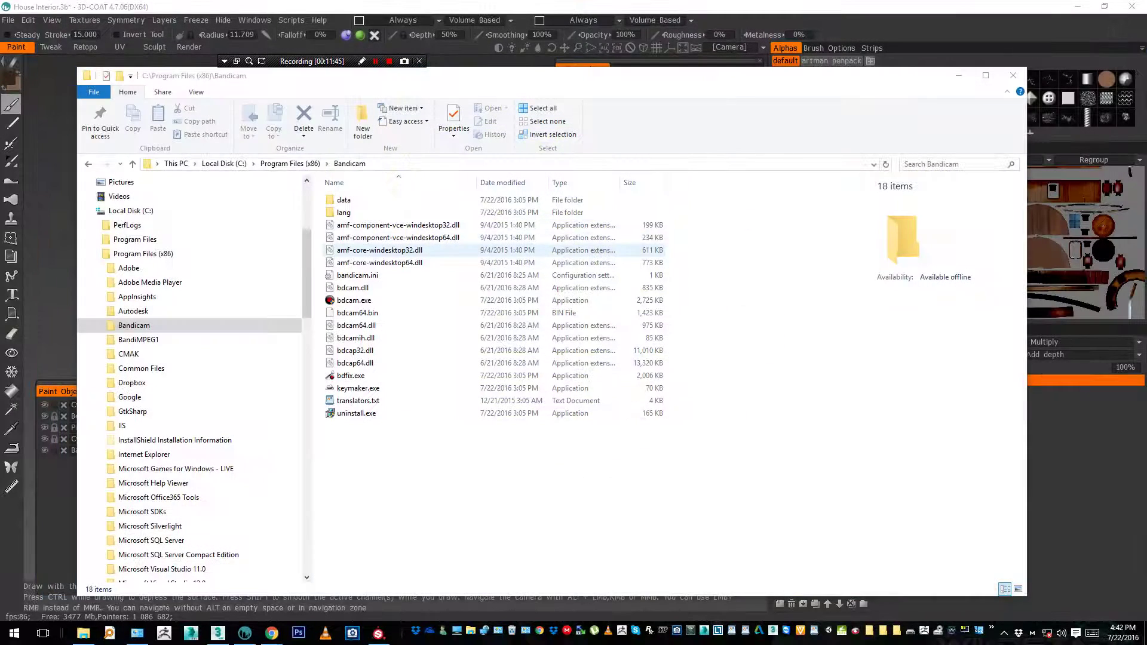
pyautogui.click(958, 75)
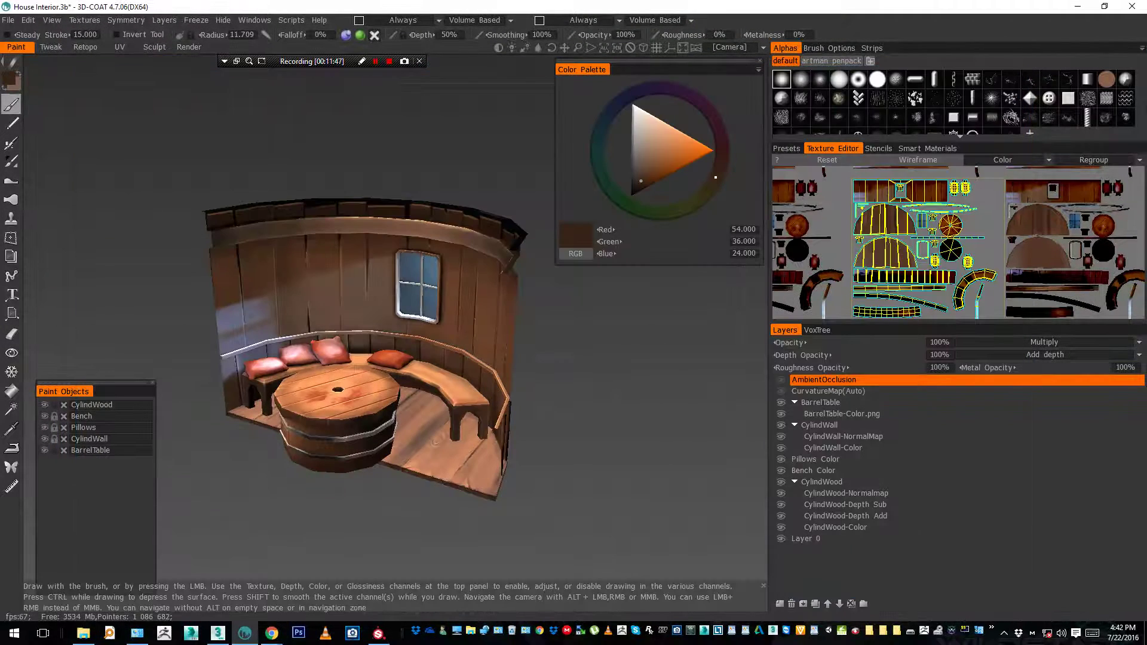
# Examine the textured house interior model up close and from a distance, around the barrel table, bench and window
pyautogui.keyDown('alt'); pyautogui.moveTo(395, 335); pyautogui.dragTo(443, 334, button='right'); pyautogui.keyUp('alt')
pyautogui.keyDown('alt'); pyautogui.moveTo(358, 335); pyautogui.dragTo(490, 382); pyautogui.keyUp('alt')
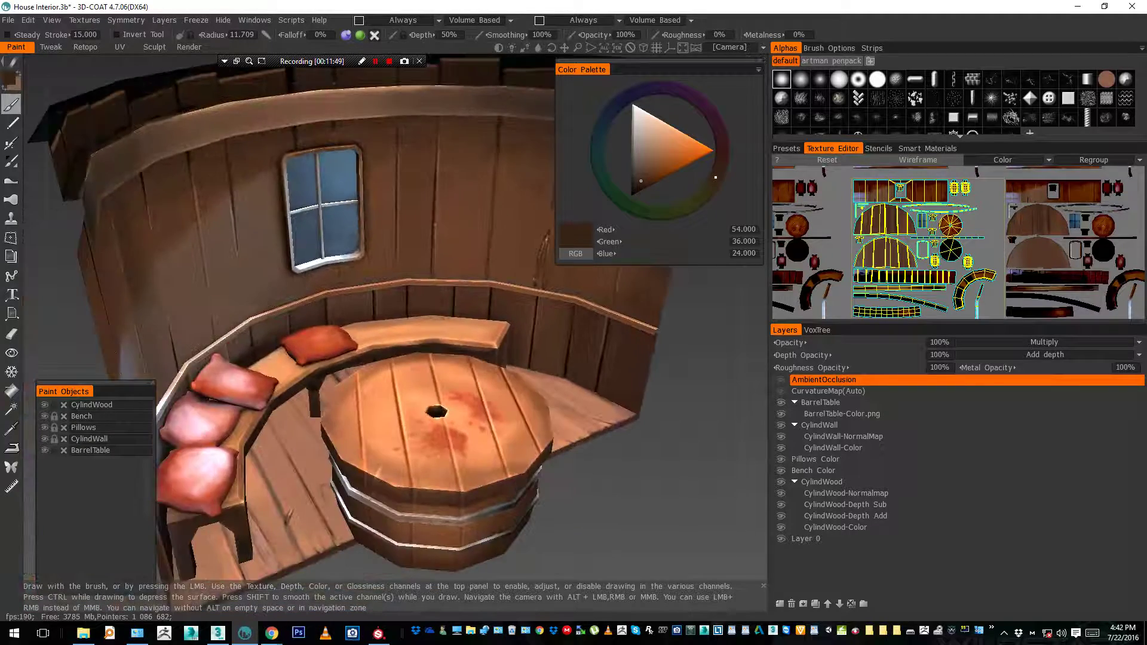
pyautogui.keyDown('alt'); pyautogui.moveTo(478, 371); pyautogui.dragTo(419, 359, button='right'); pyautogui.keyUp('alt')
pyautogui.keyDown('alt'); pyautogui.moveTo(418, 358); pyautogui.dragTo(481, 359); pyautogui.keyUp('alt')
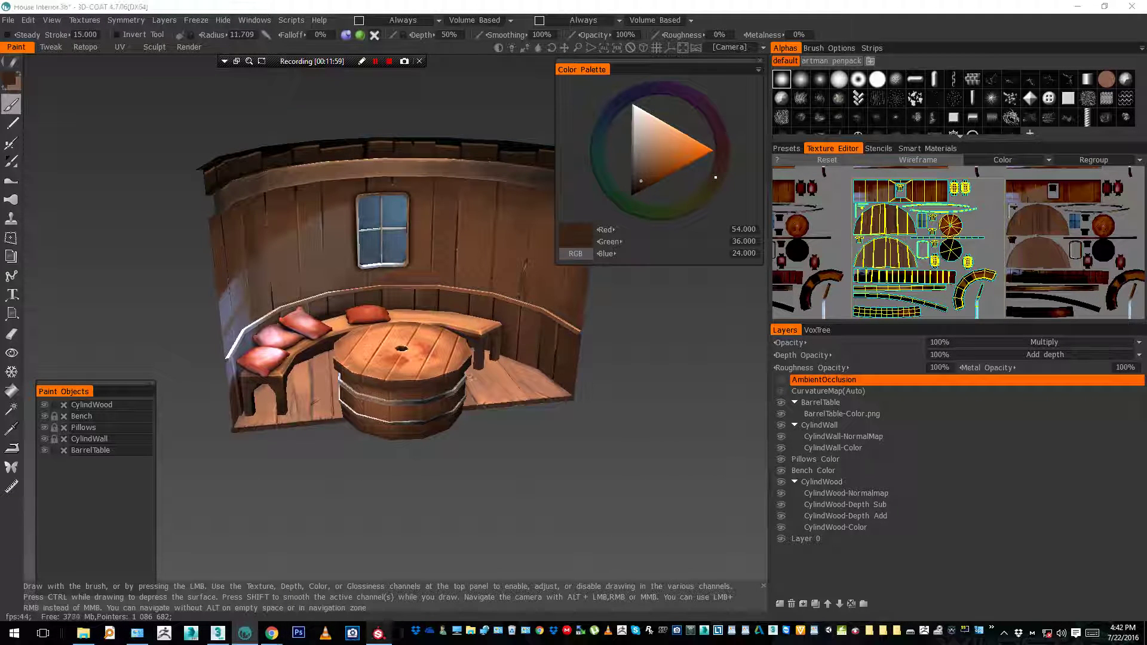
# Switch to Substance Painter to examine the untextured house interior mesh with its separate UV sets, and return to 3D-Coat
pyautogui.click(378, 634)
pyautogui.rightClick(315, 276)
pyautogui.click(330, 237)
pyautogui.moveTo(304, 272)
pyautogui.mouseDown()
pyautogui.moveTo(363, 216)
pyautogui.moveTo(328, 247)
pyautogui.mouseUp()
pyautogui.keyDown('ctrl'); pyautogui.moveTo(287, 279); pyautogui.dragTo(287, 312); pyautogui.keyUp('ctrl')
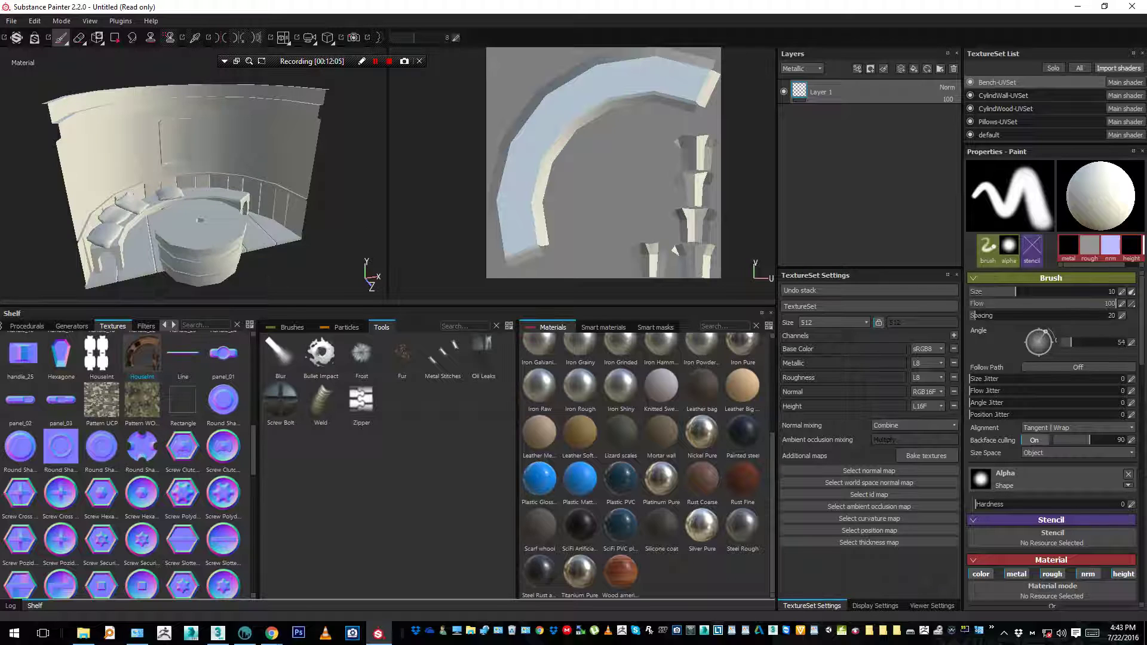
pyautogui.click(245, 633)
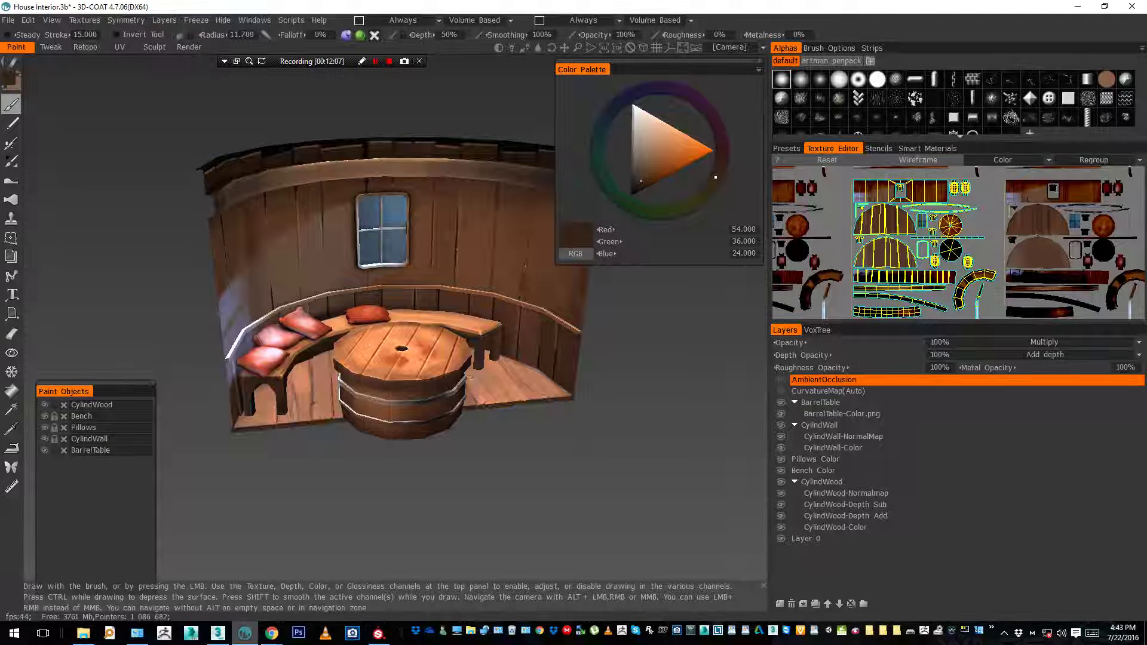